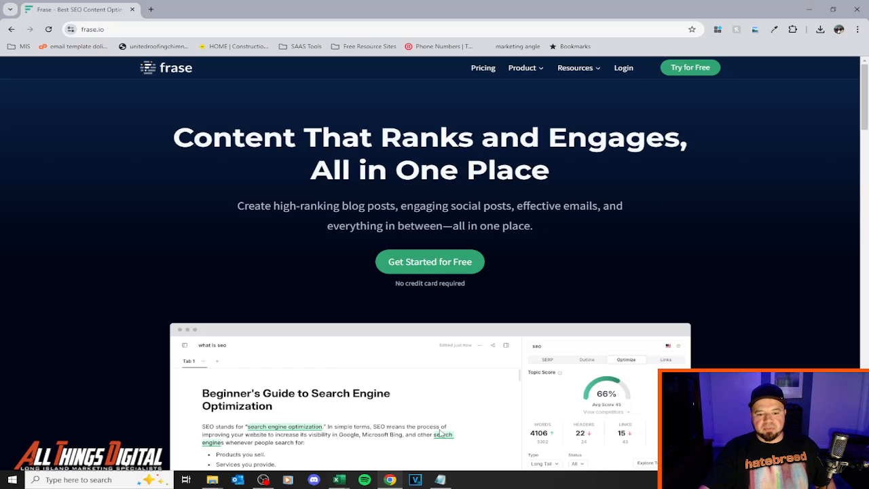
Switch to the Saved Keywords Stats 2024-09-15 workbook in Excel and copy the keyword "best website builder".
mouse_move(339, 480)
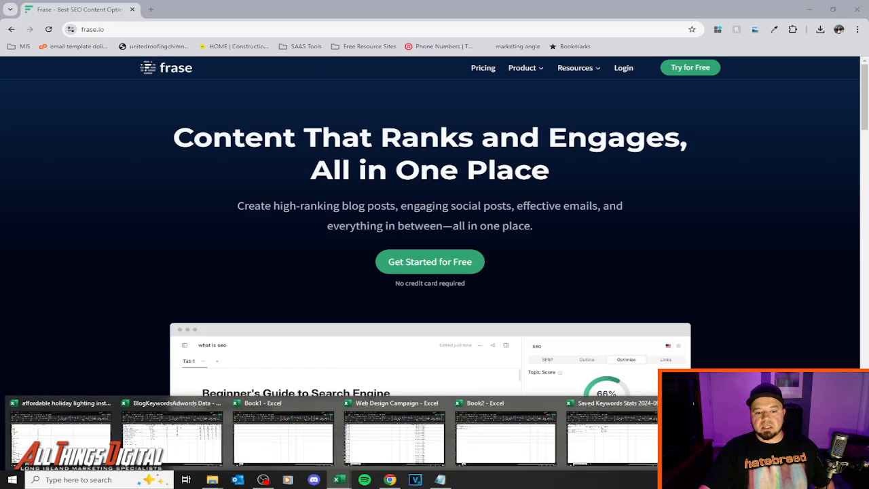
click(611, 448)
click(102, 164)
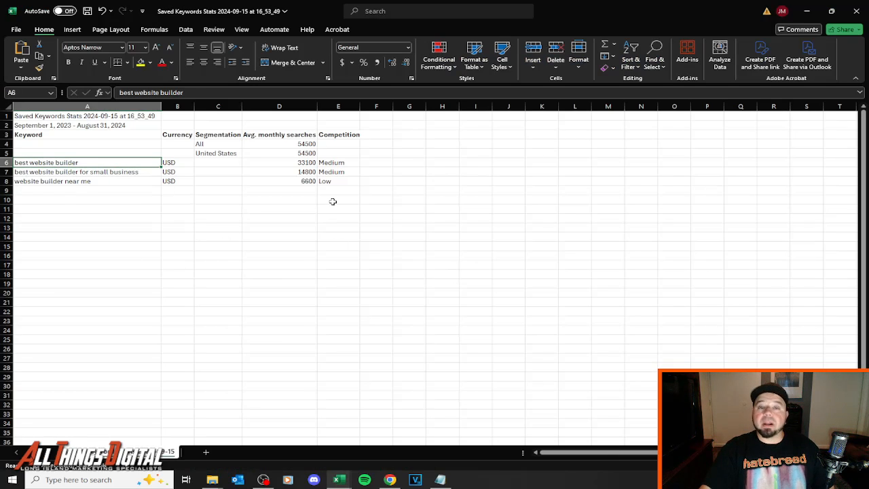
click(302, 163)
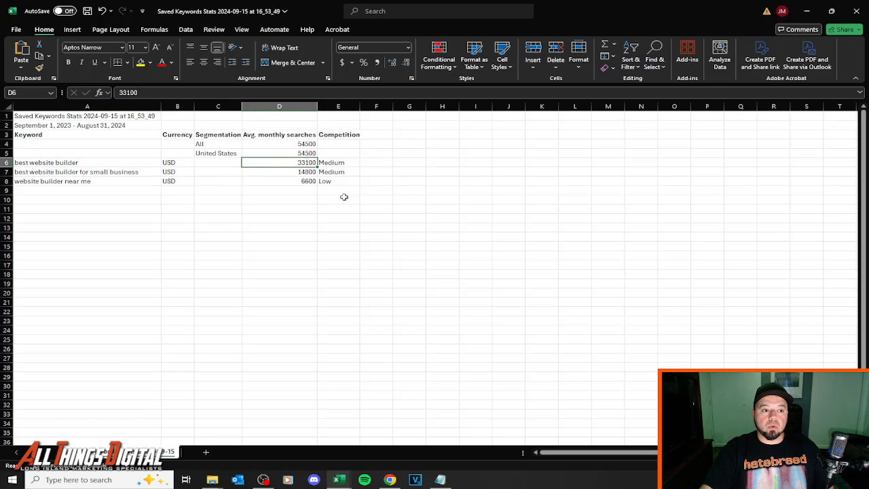
click(4, 163)
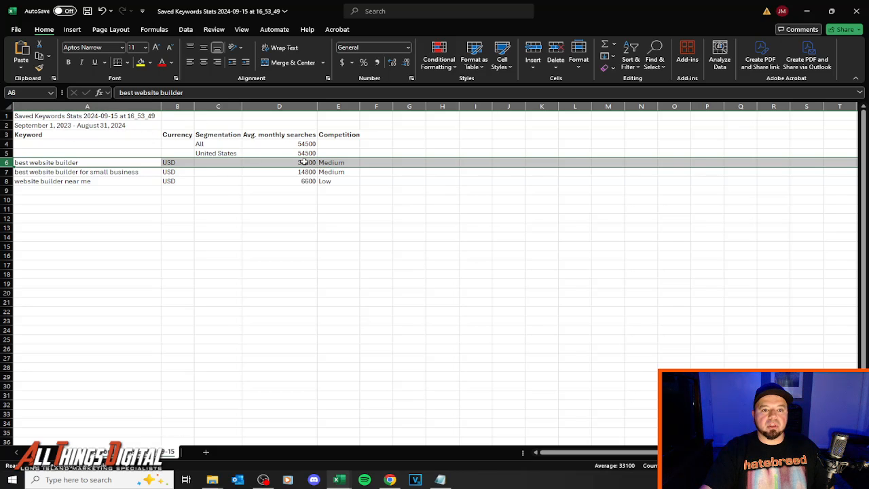
click(48, 163)
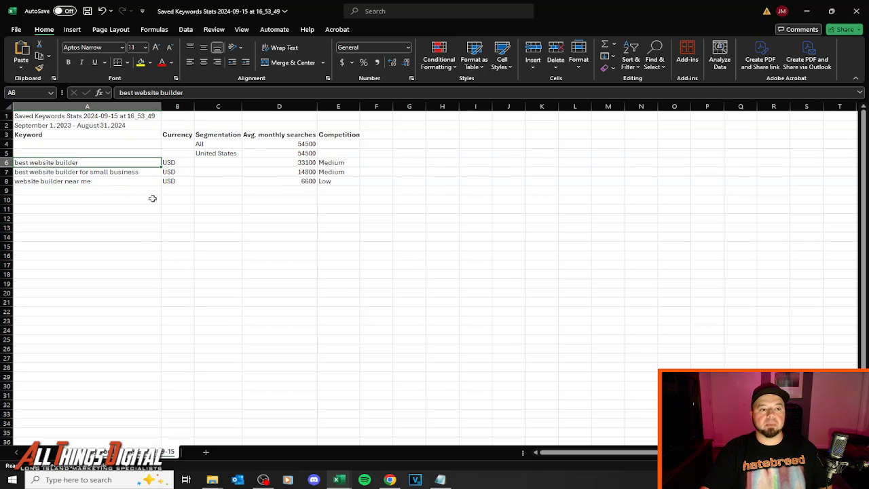
key(ctrl+c)
Switch to Chrome and search Google for the copied keyword "best website builder" in a new tab.
click(390, 480)
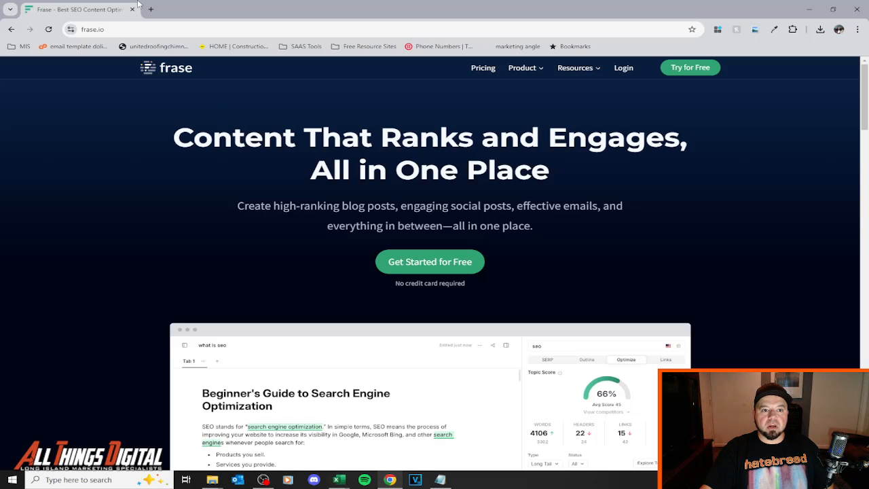
click(149, 10)
click(299, 192)
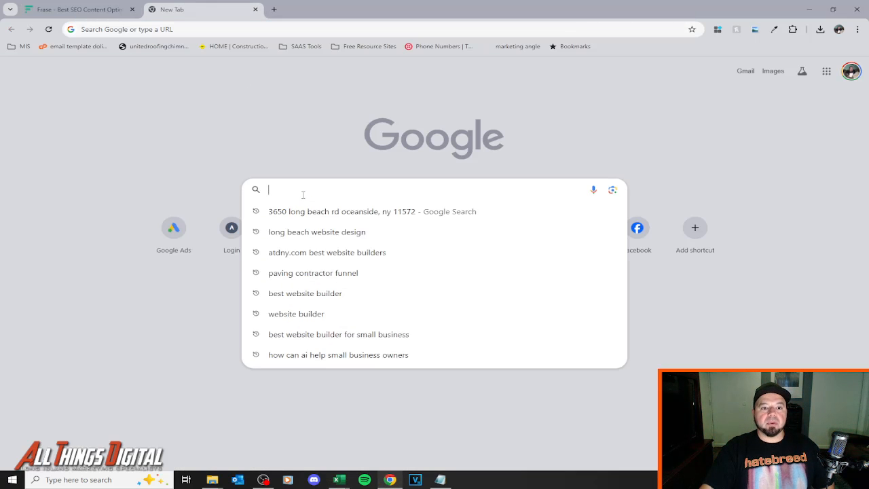
key(ctrl+v)
key(Return)
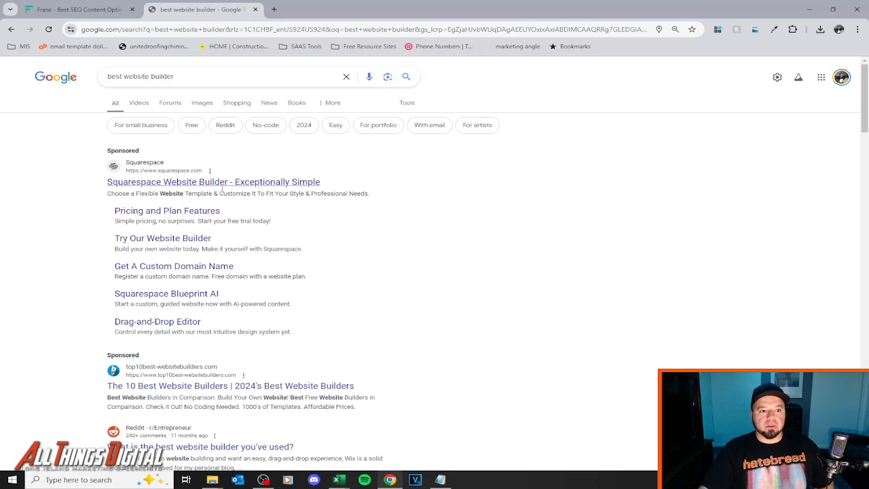
Examine the Google results for "best website builder", including sponsored listings, organic articles, related questions, forums and videos.
drag(144, 151, 106, 150)
scroll(160, 177, down, 2)
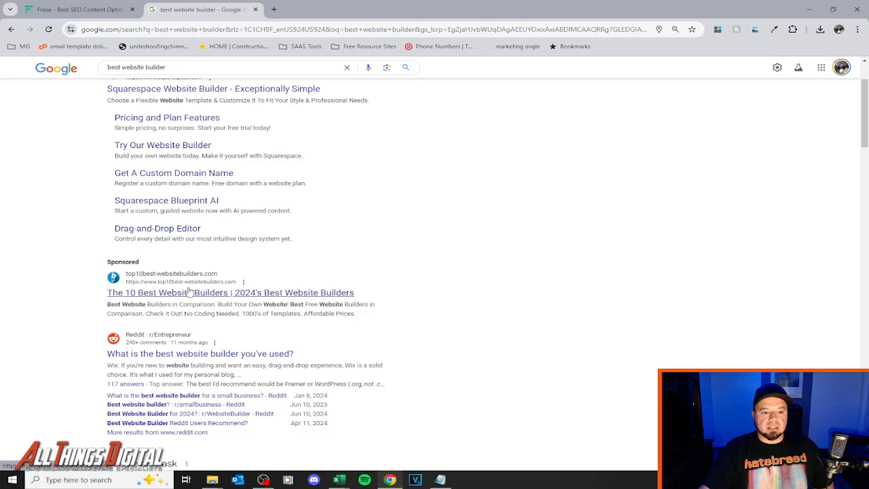
scroll(152, 271, down, 1)
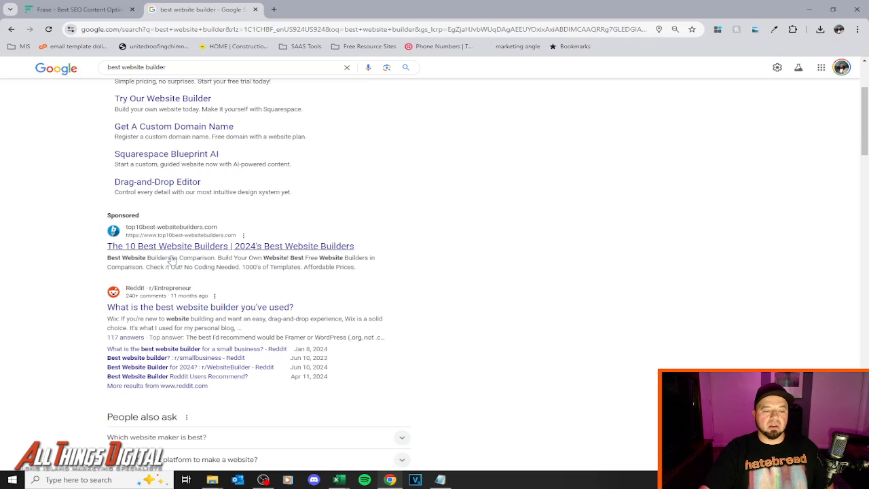
scroll(216, 258, down, 1)
scroll(420, 305, down, 5)
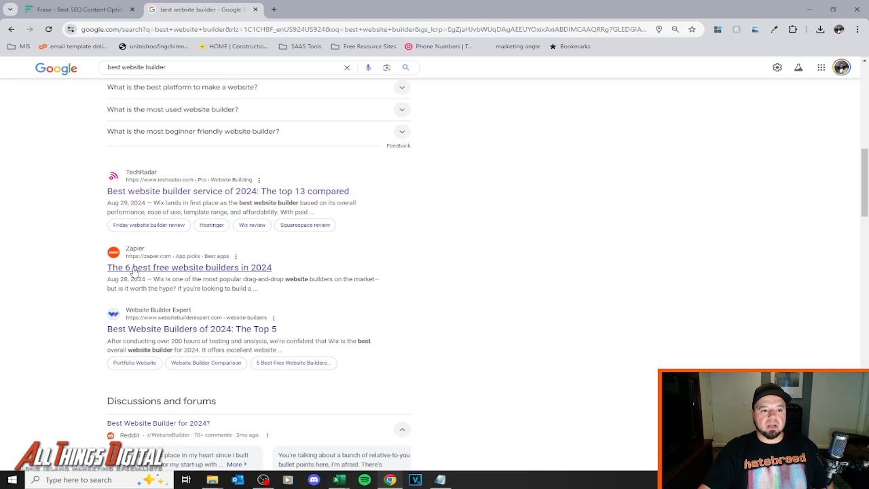
scroll(163, 279, down, 2)
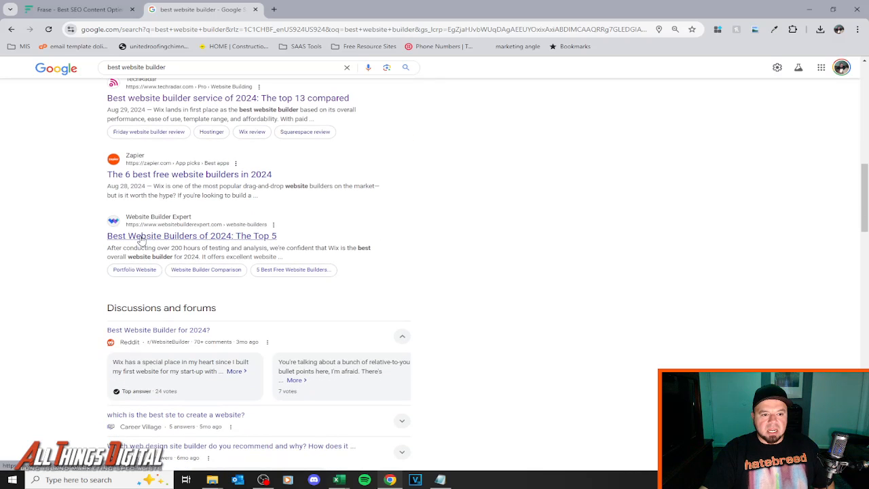
scroll(140, 239, down, 4)
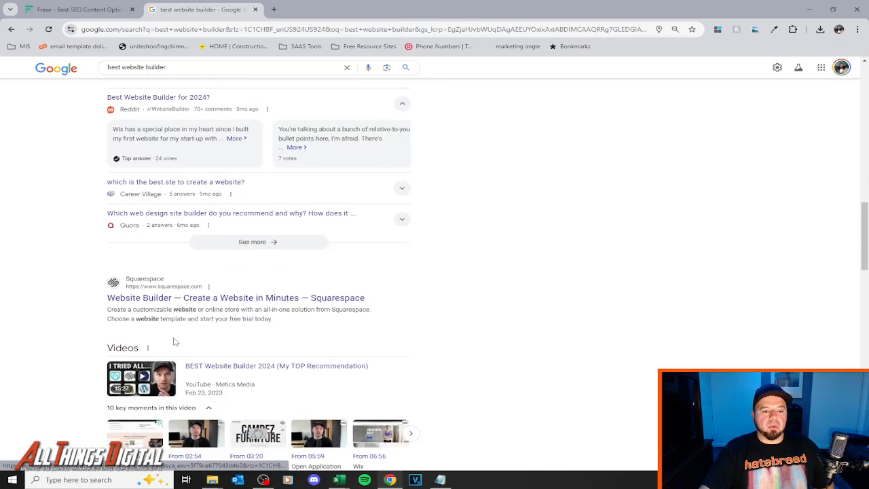
scroll(483, 331, down, 2)
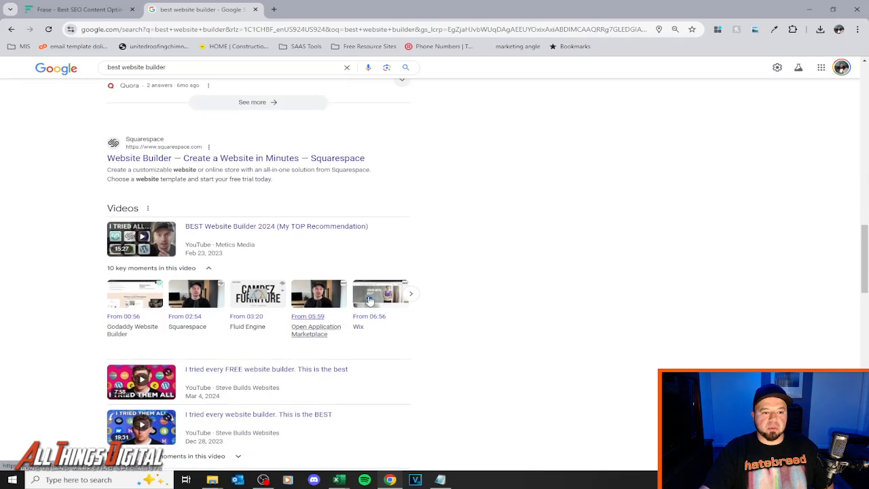
scroll(562, 343, up, 6)
scroll(421, 292, up, 10)
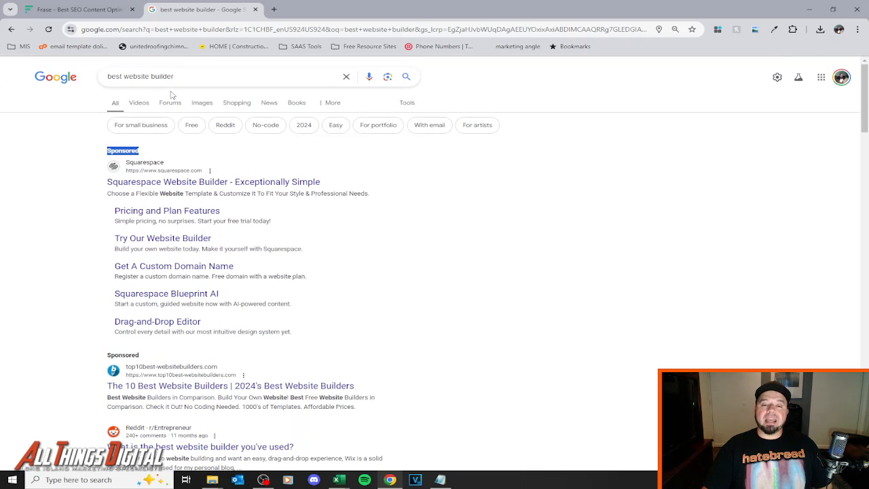
scroll(175, 140, down, 8)
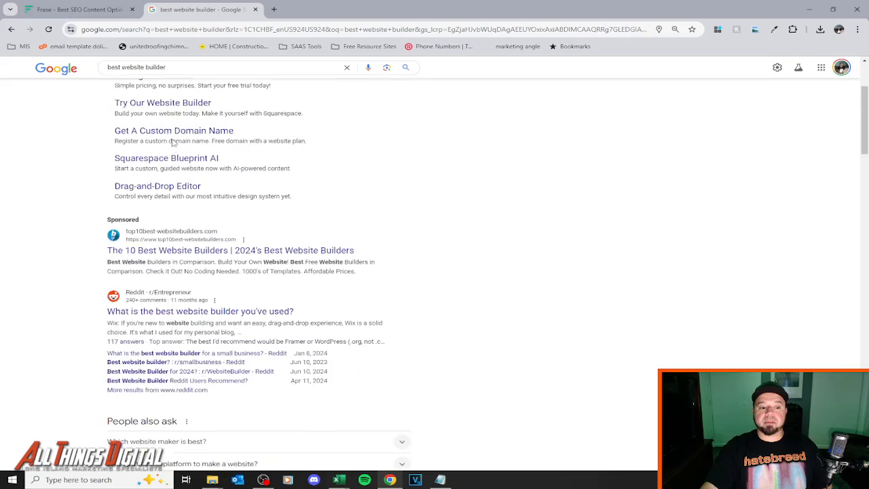
scroll(276, 235, down, 5)
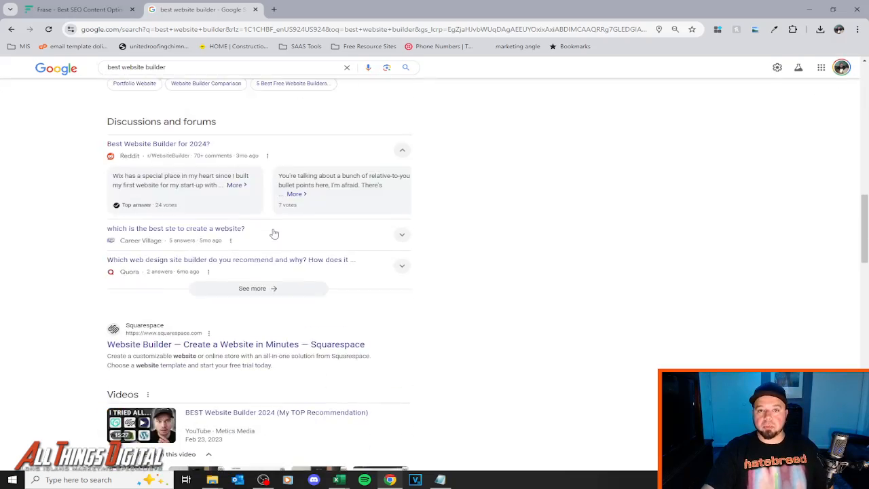
scroll(268, 225, up, 7)
scroll(266, 220, up, 5)
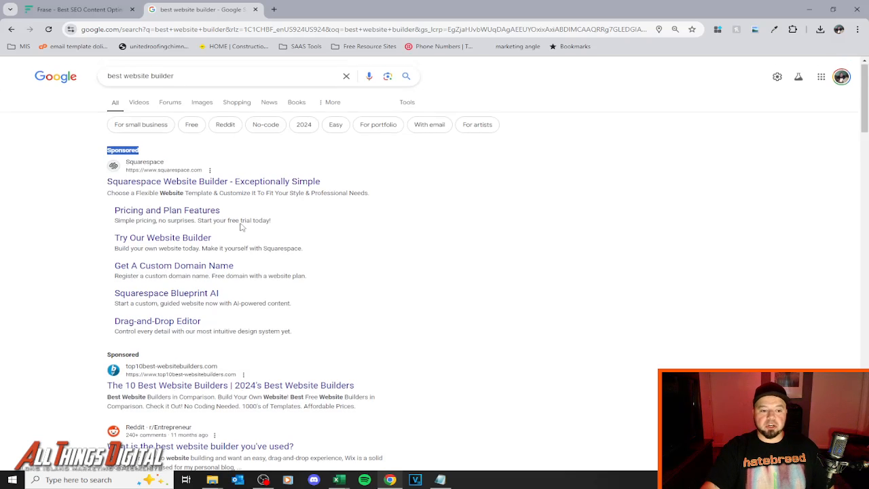
scroll(247, 231, down, 2)
scroll(368, 210, down, 3)
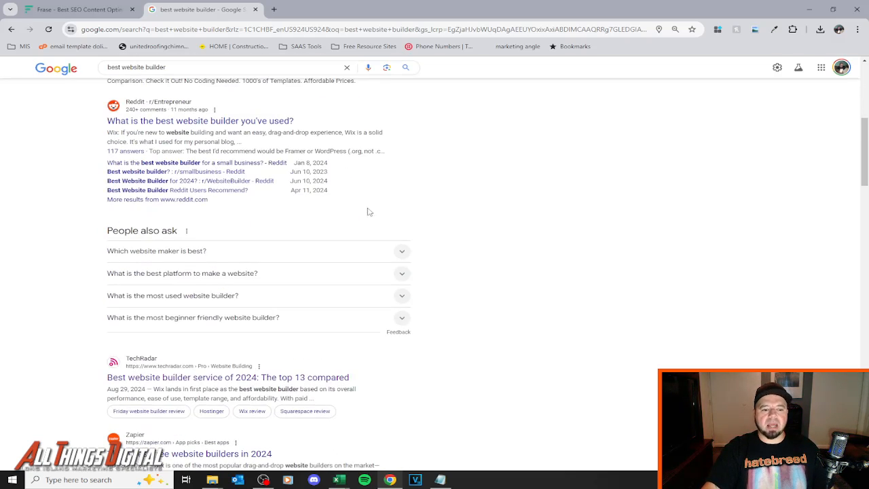
scroll(417, 225, up, 5)
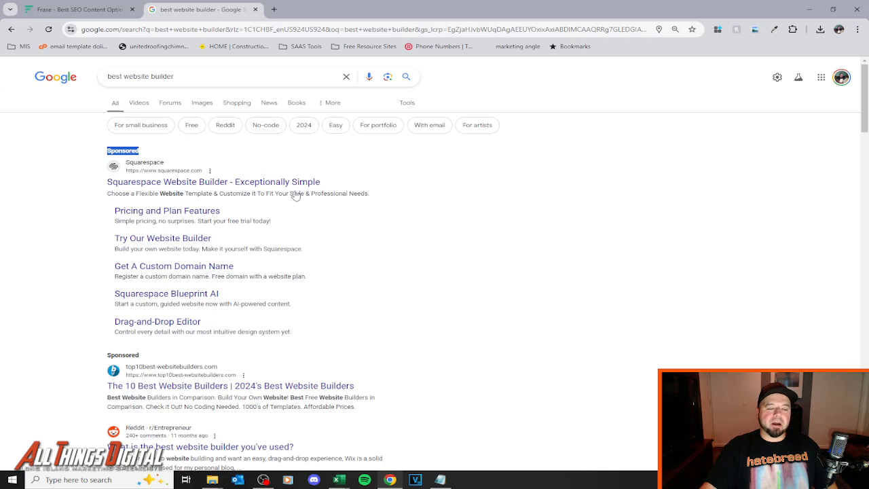
Copy the search query "best website builder" from the Google results page.
drag(197, 77, 93, 70)
key(ctrl+c)
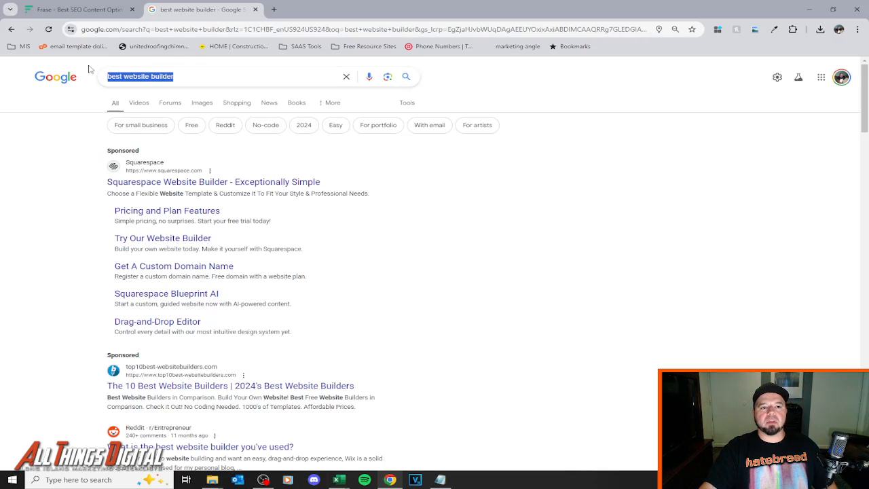
click(210, 77)
click(34, 185)
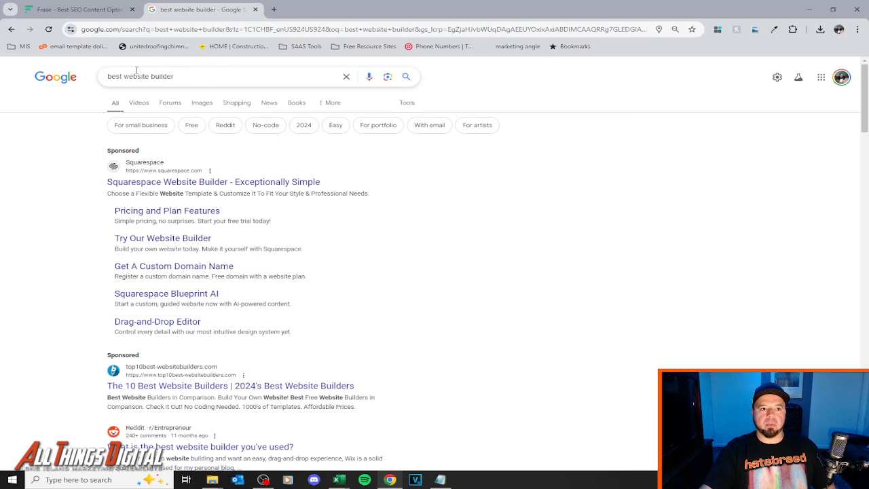
Log in to Frase with the saved credentials, switch to Frase Legacy and sign in there.
click(67, 10)
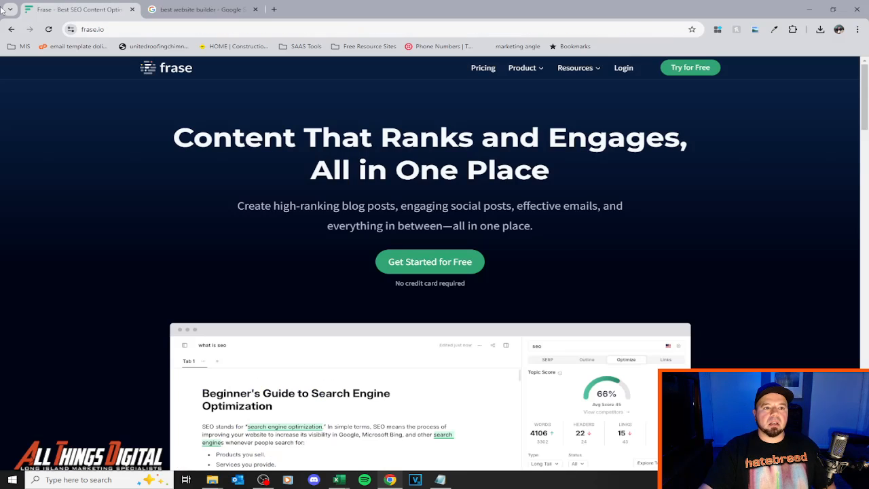
click(622, 68)
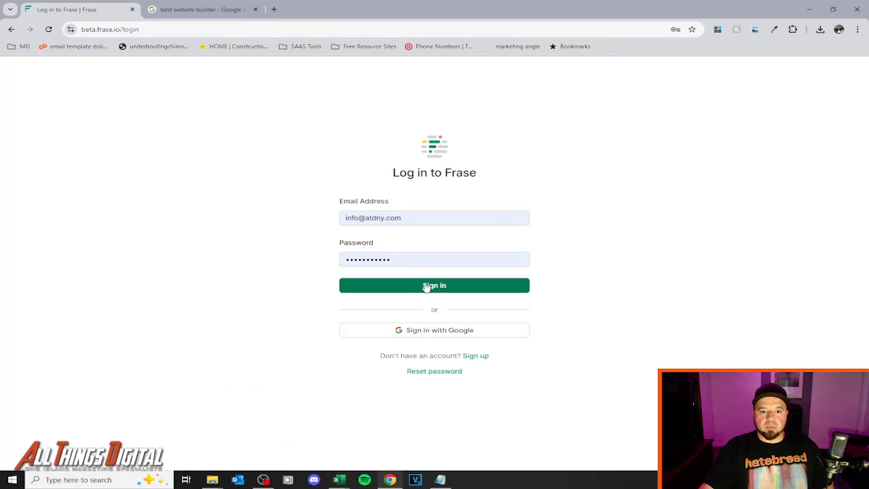
click(427, 288)
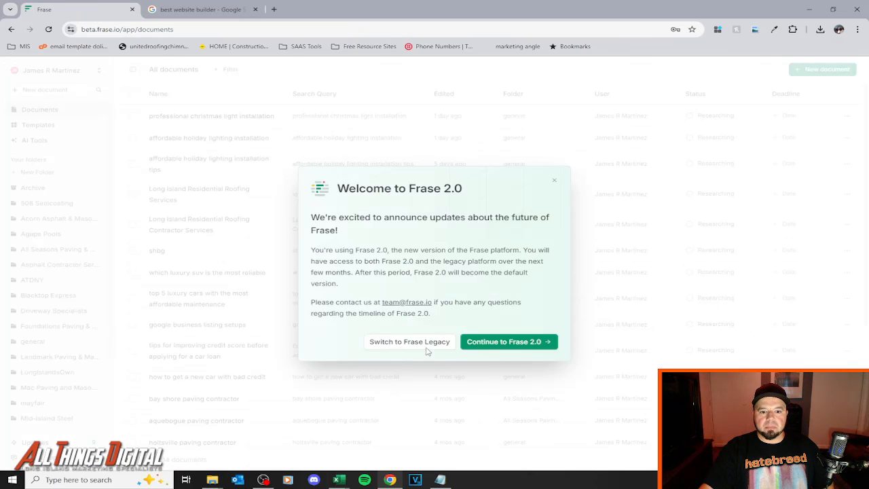
click(427, 344)
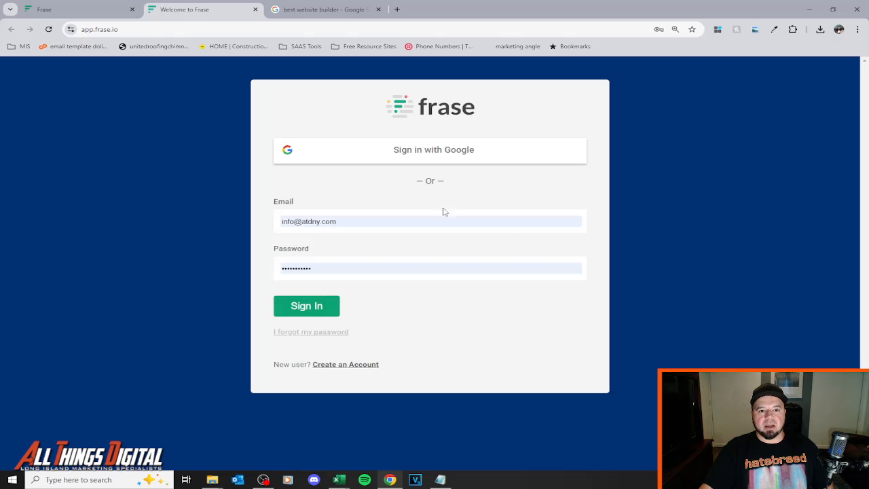
click(313, 308)
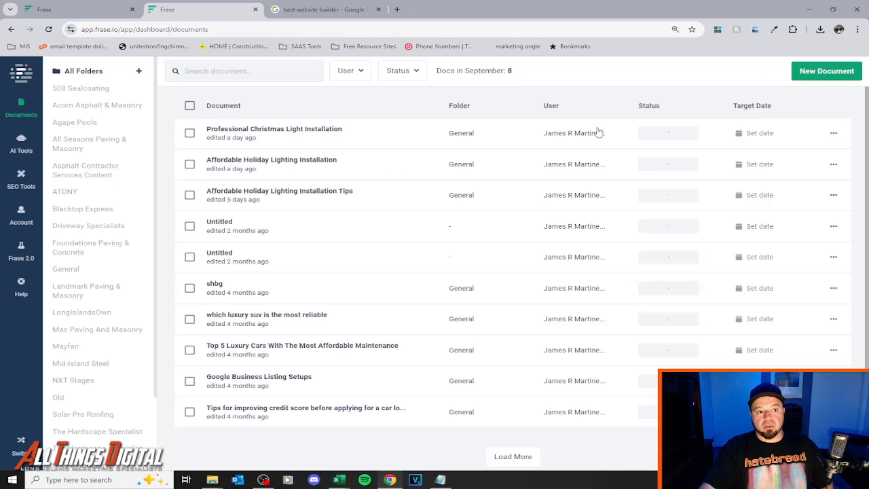
Create a new-content document with the target search query "best website builder", saved to the General folder.
click(827, 71)
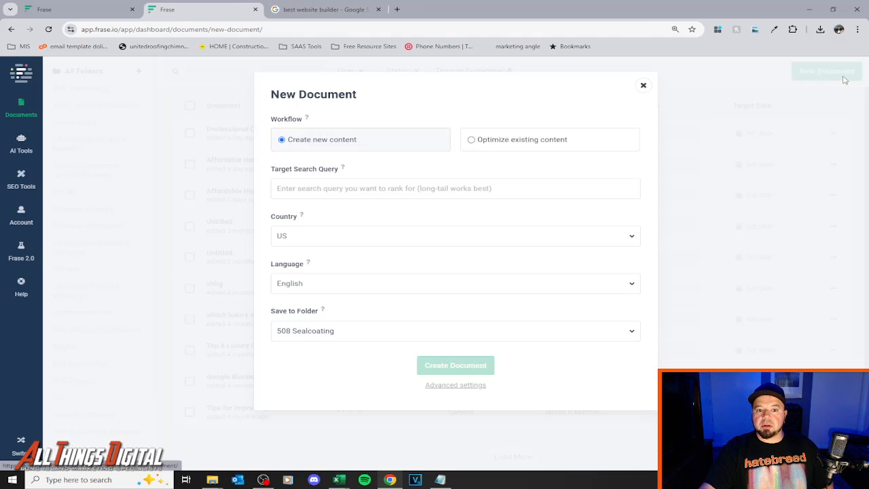
click(334, 189)
key(ctrl+v)
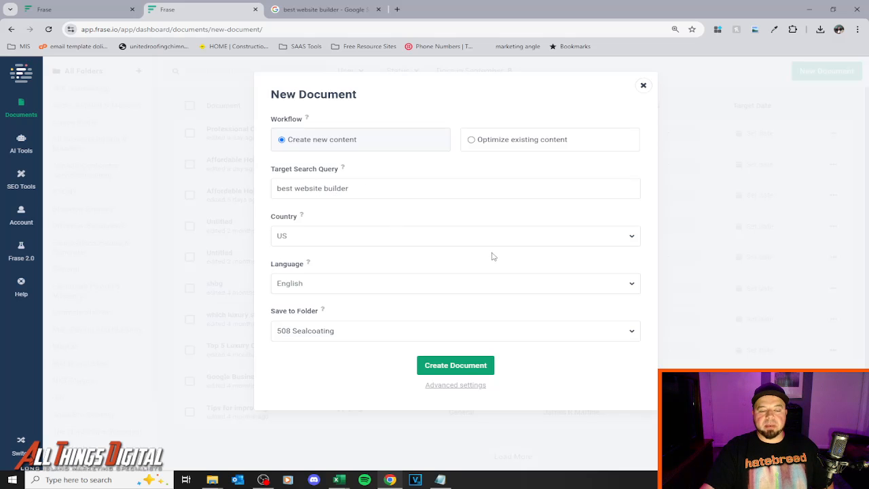
click(633, 332)
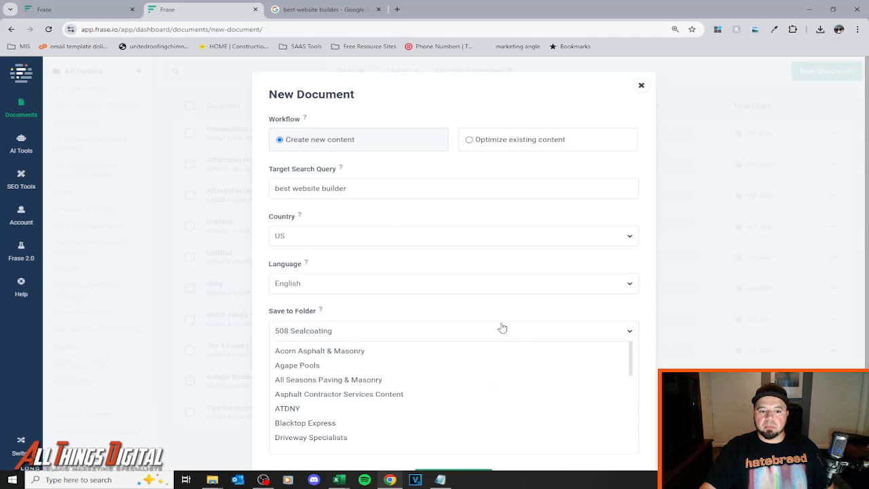
scroll(421, 326, down, 2)
scroll(342, 319, down, 3)
click(291, 307)
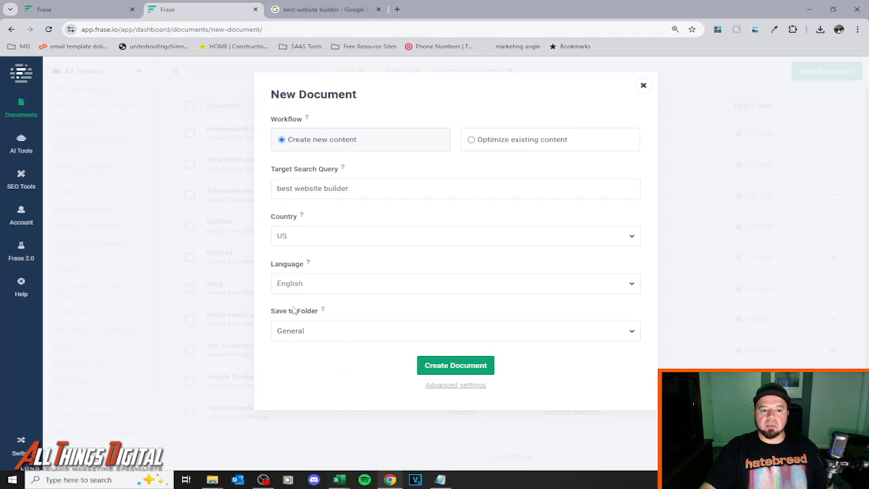
click(470, 368)
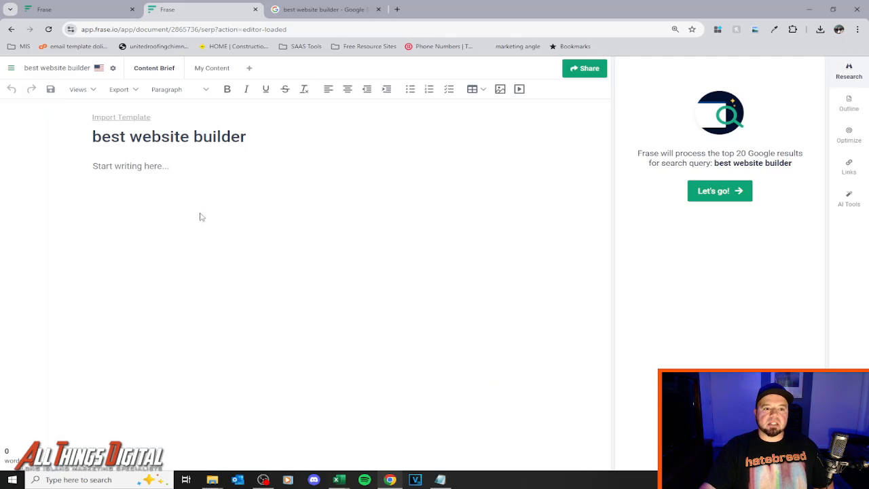
click(170, 182)
text(hnghndgjfgd)
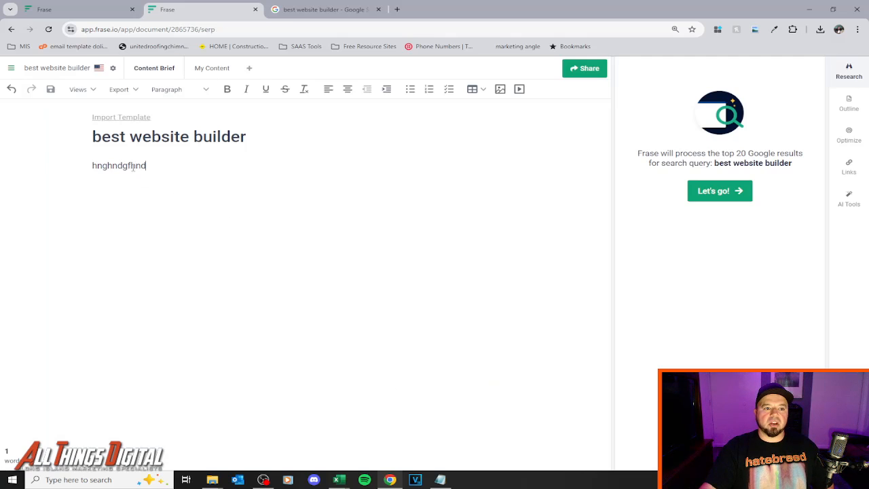
key(ctrl+a)
key(BackSpace)
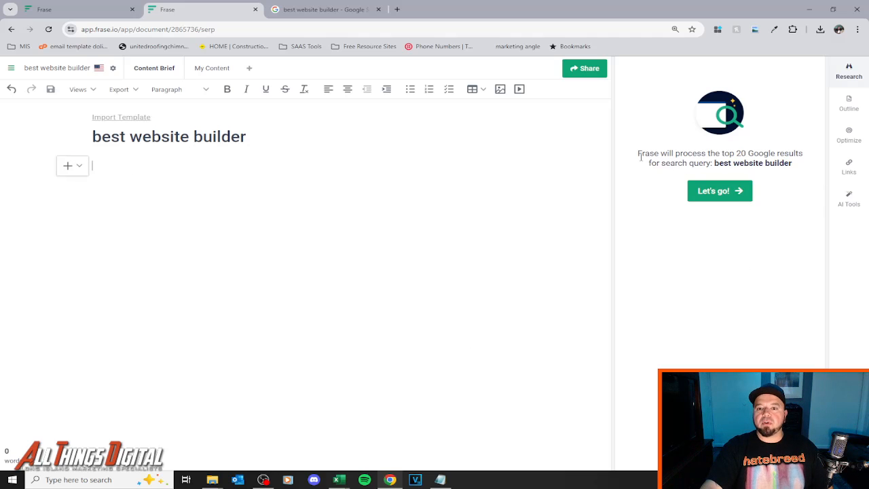
Highlight the research note about processing the top 20 Google results for "best website builder".
drag(638, 156, 781, 203)
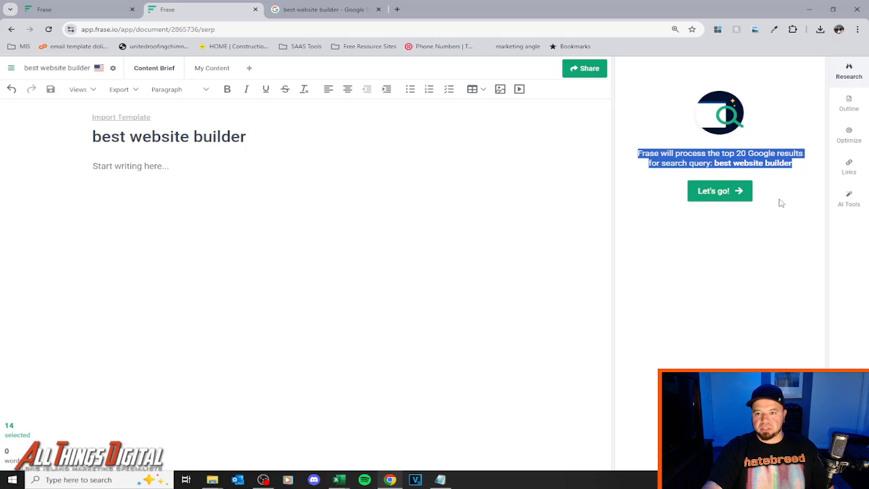
Review the organic Google results for "best website builder", then return to the Frase document.
click(781, 163)
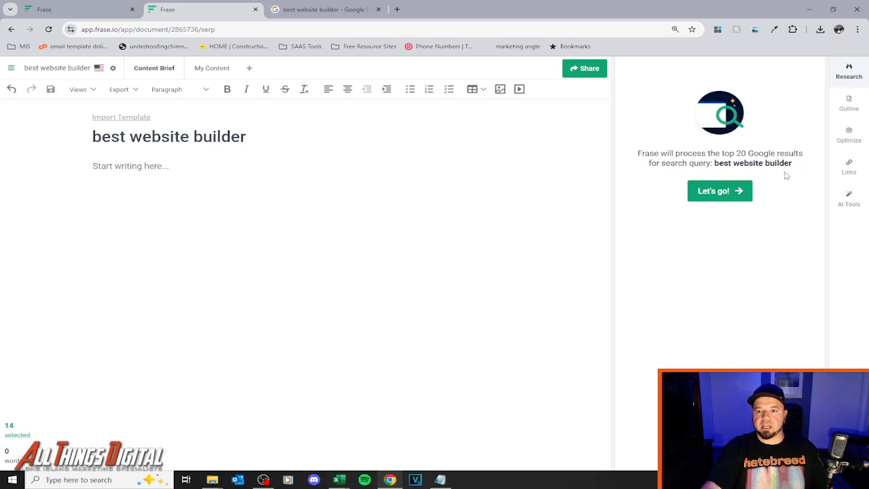
click(322, 7)
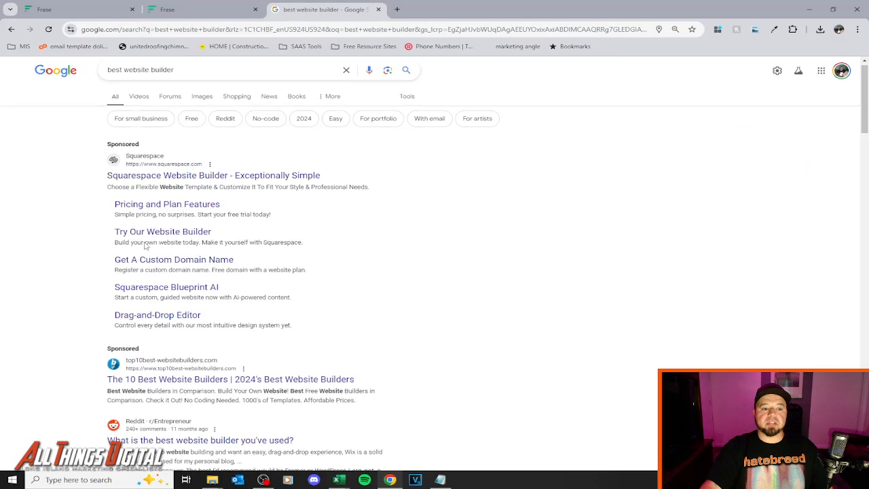
scroll(146, 246, down, 9)
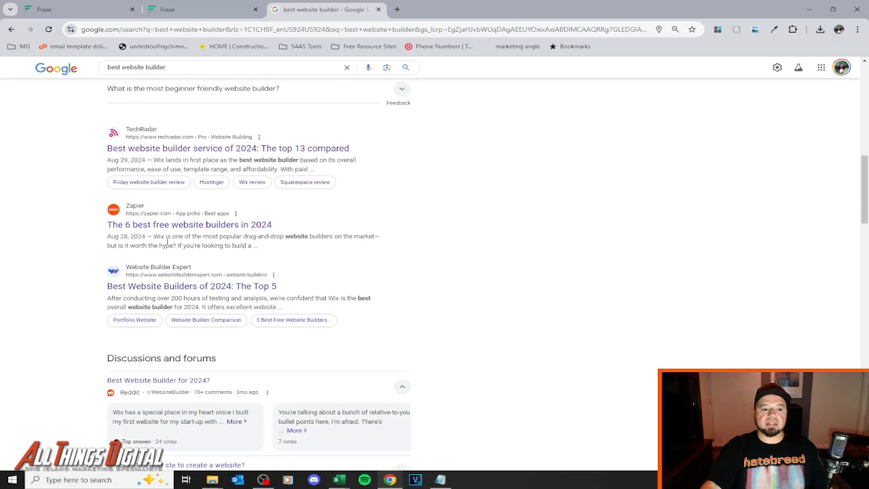
scroll(166, 241, down, 2)
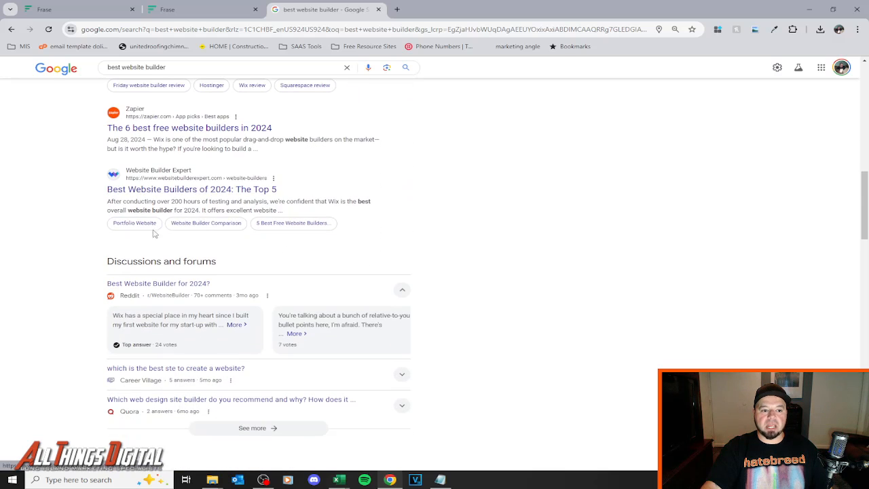
click(239, 6)
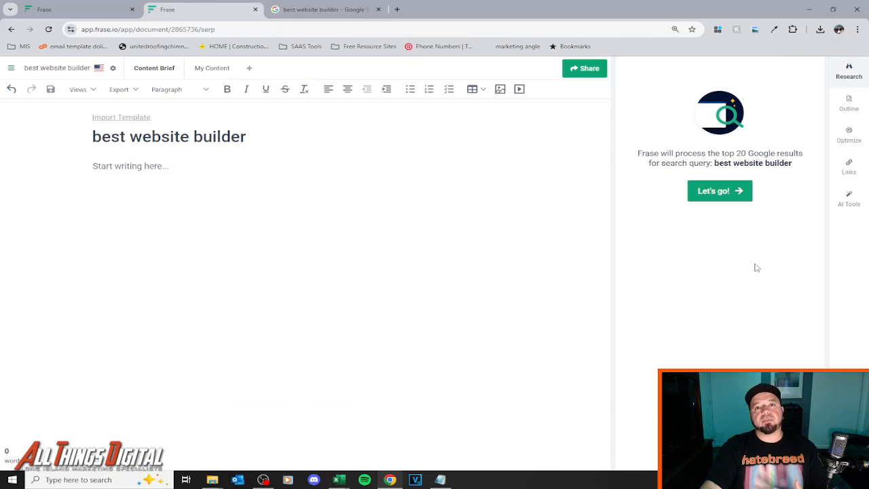
Process the top Google results for the query and start an outline using headings from the search results.
click(720, 198)
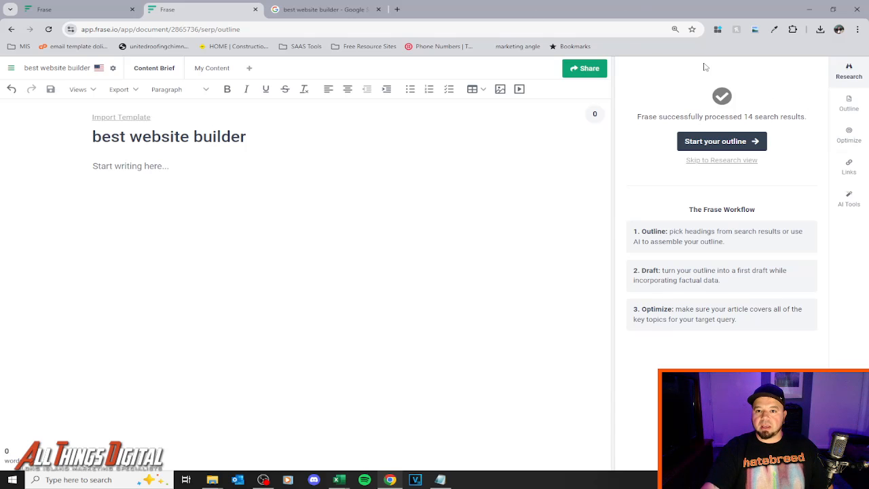
click(714, 143)
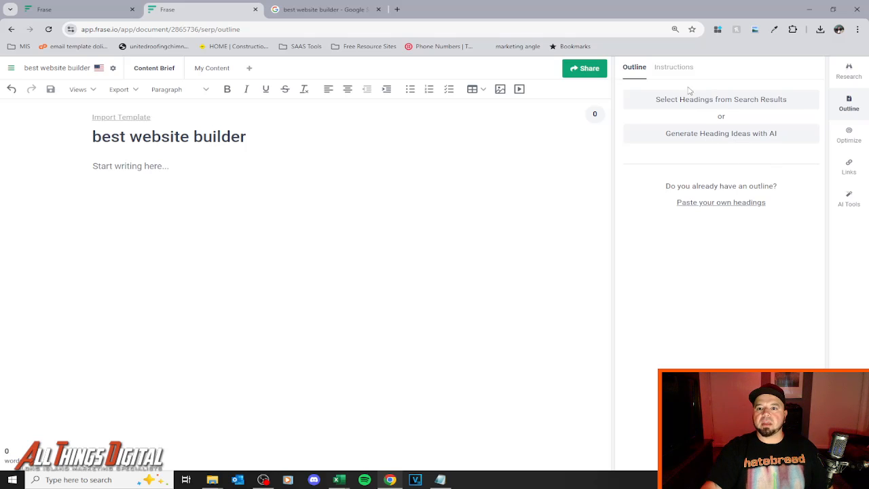
click(707, 101)
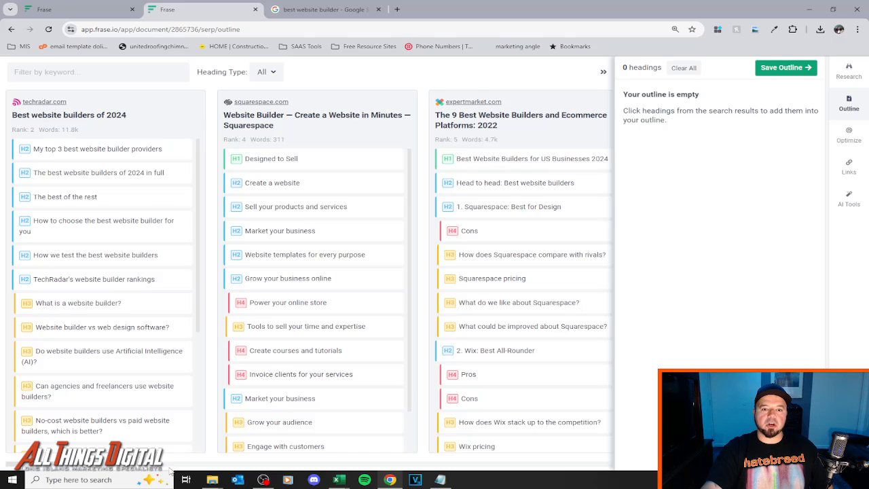
Browse the heading columns of the competing pages and examine the rank and word count of the techradar.com page.
scroll(109, 467, right, 2)
scroll(108, 468, right, 10)
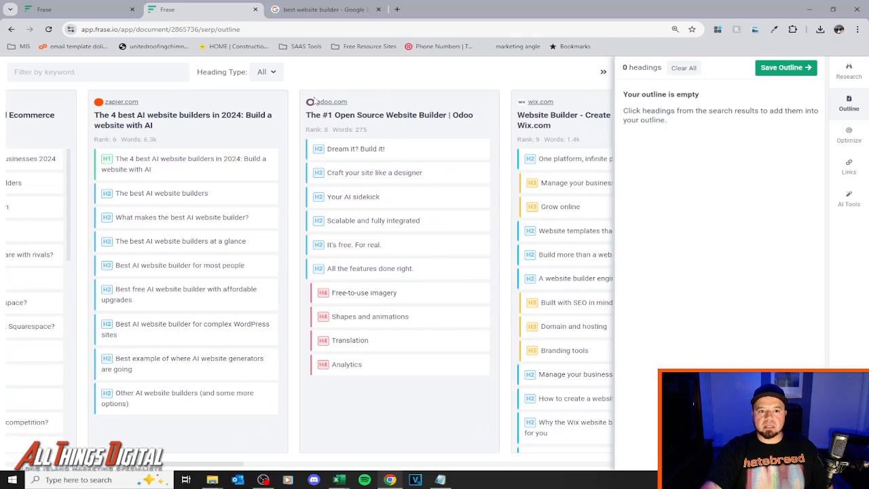
drag(168, 466, 2, 461)
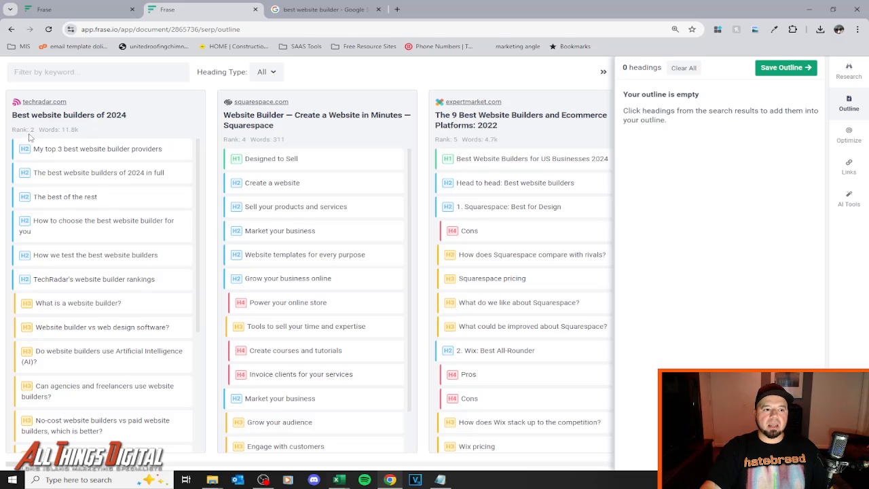
drag(14, 132, 95, 137)
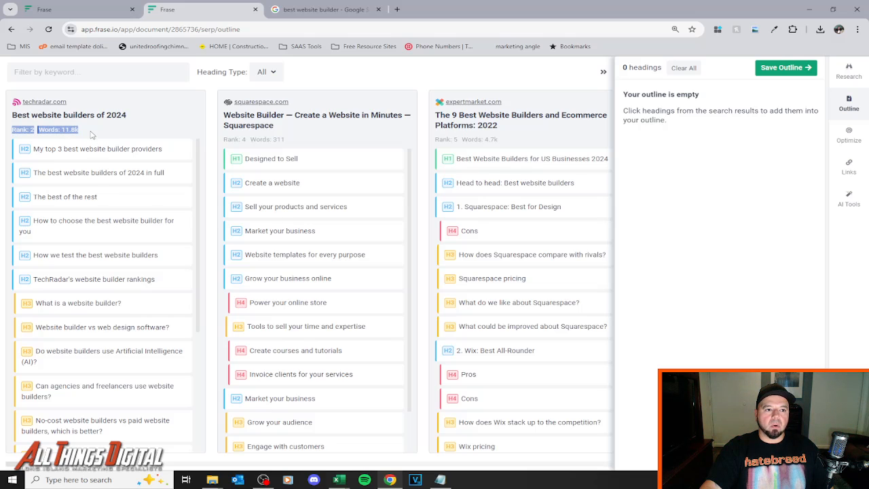
click(91, 134)
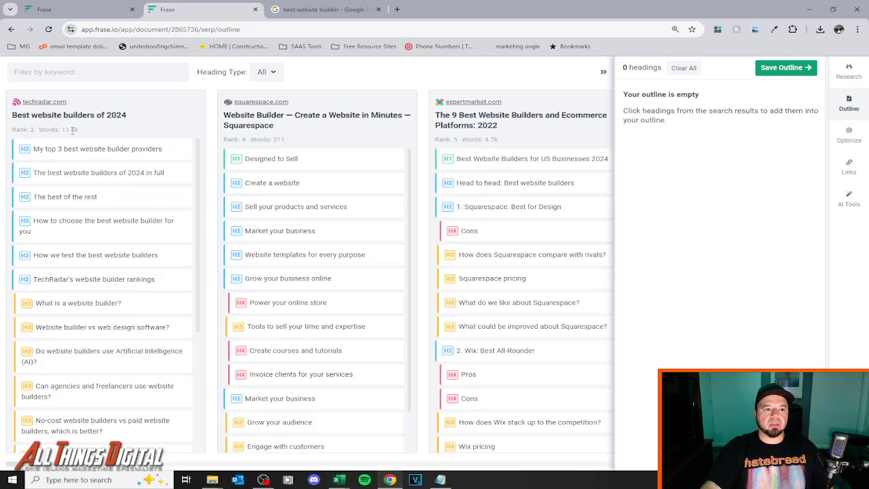
mouse_move(11, 134)
mouse_down()
mouse_move(85, 136)
mouse_move(13, 139)
mouse_move(12, 131)
mouse_up()
click(83, 135)
click(83, 137)
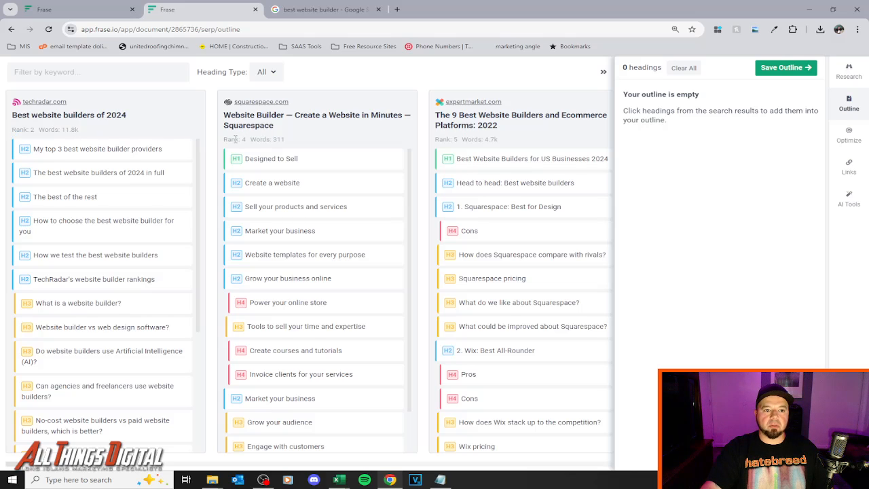
Compare the rank and word count of the squarespace.com, expertmarket.com, zapier.com and odoo.com pages.
drag(229, 140, 294, 142)
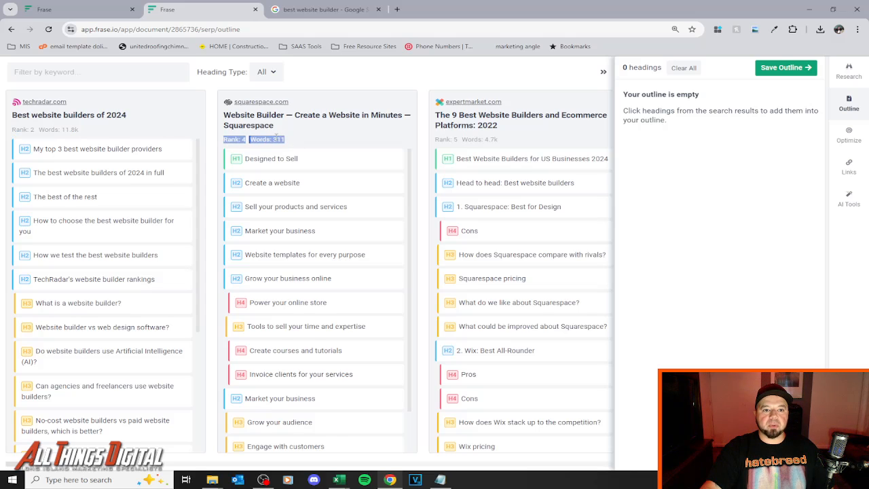
click(279, 140)
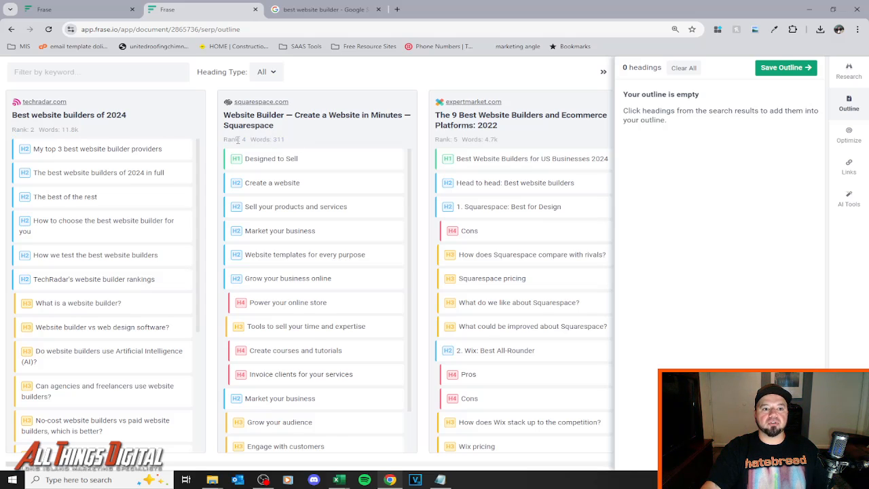
drag(504, 141, 435, 141)
click(491, 149)
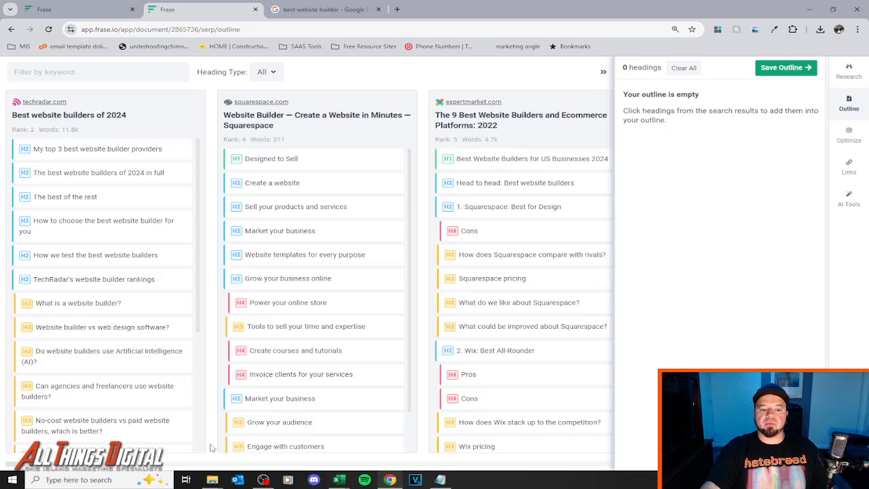
drag(109, 468, 193, 475)
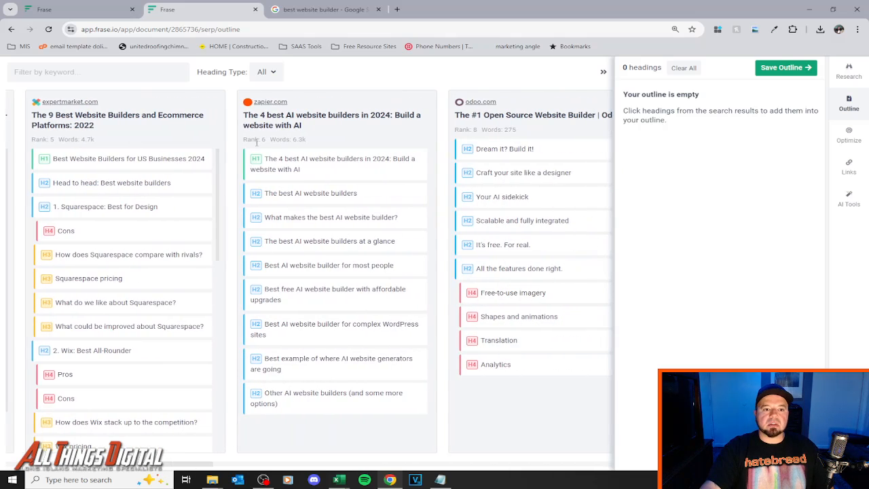
drag(312, 146, 249, 140)
drag(514, 131, 454, 134)
drag(170, 465, 25, 467)
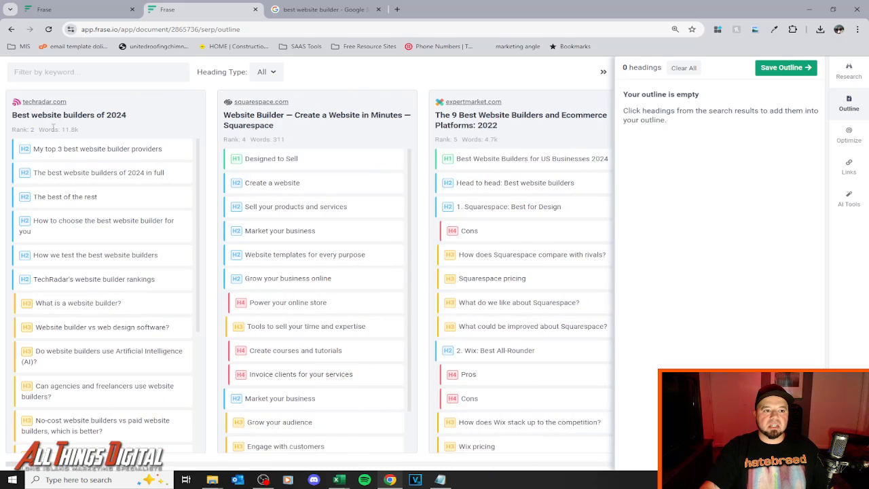
Recheck the techradar.com page's rank and word count and read through its full list of headings.
drag(87, 134, 14, 131)
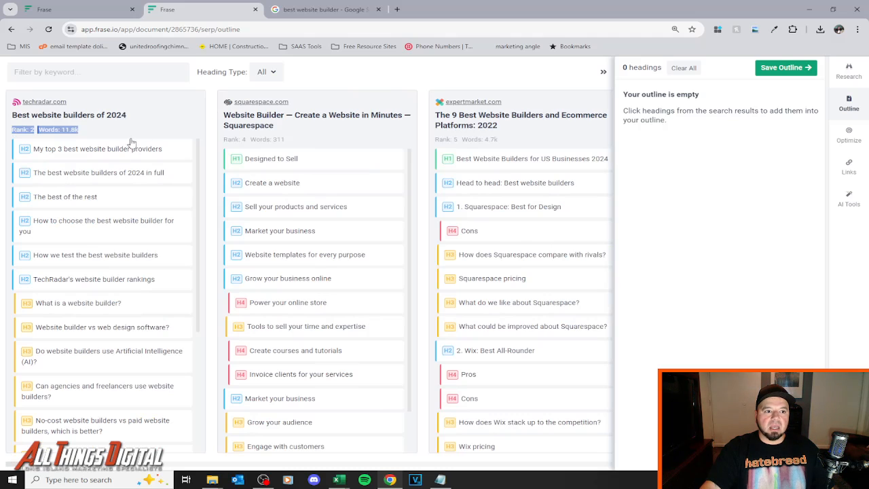
click(149, 127)
scroll(48, 200, down, 4)
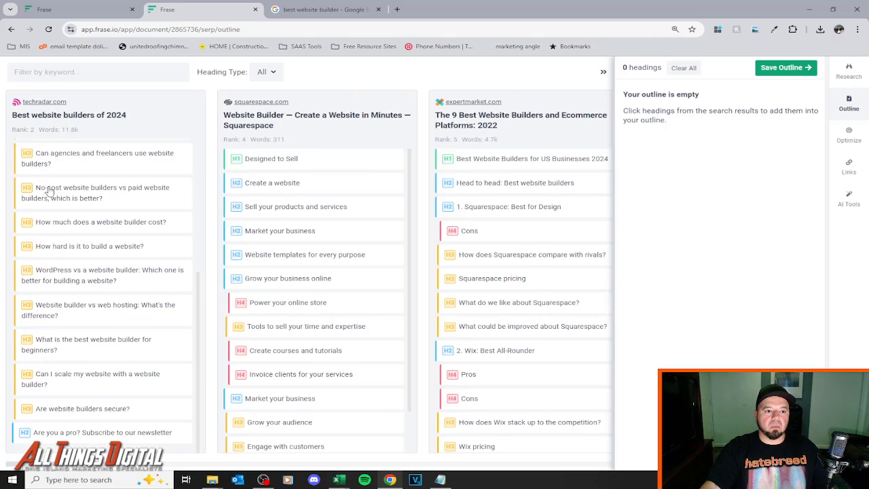
scroll(59, 374, up, 4)
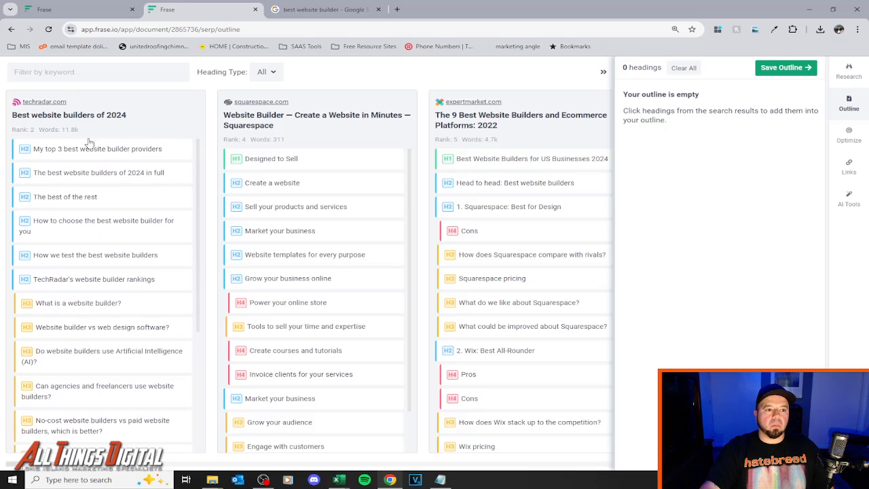
Add six techradar.com headings to the outline: the 2024 builders in full, best of the rest, how to choose, what is, versus web design software, and AI use.
click(56, 174)
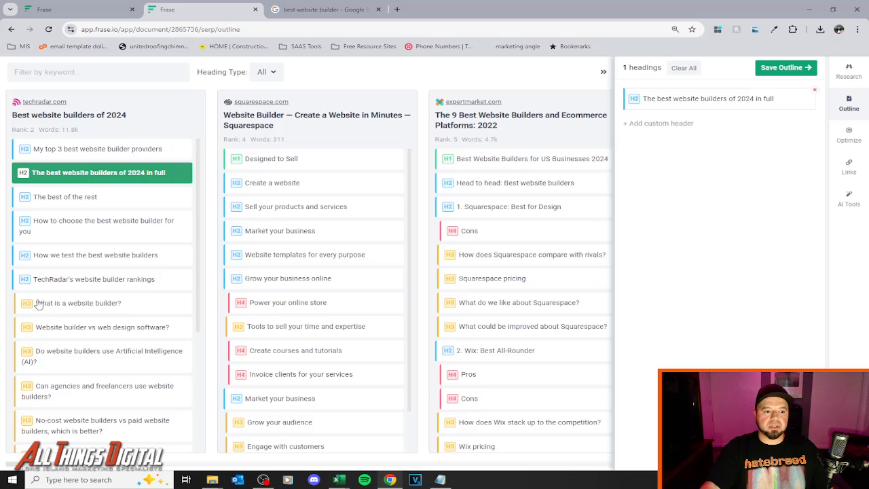
click(82, 198)
click(80, 231)
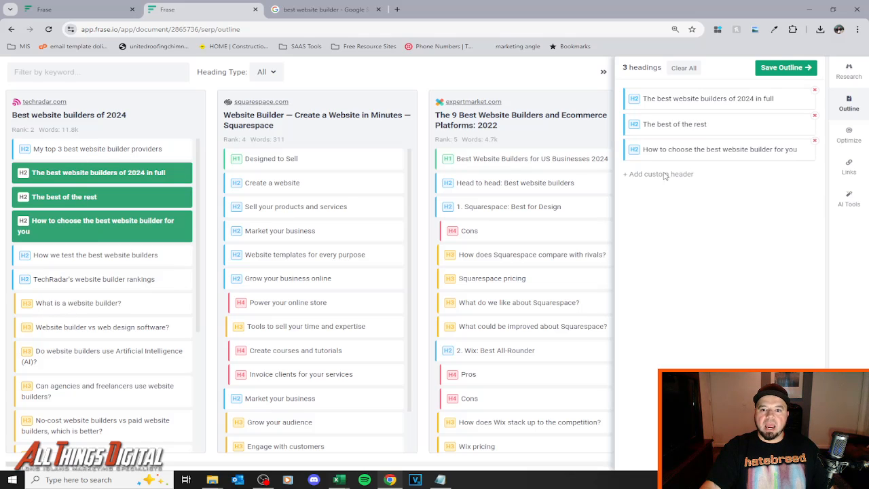
click(79, 304)
click(83, 329)
click(83, 358)
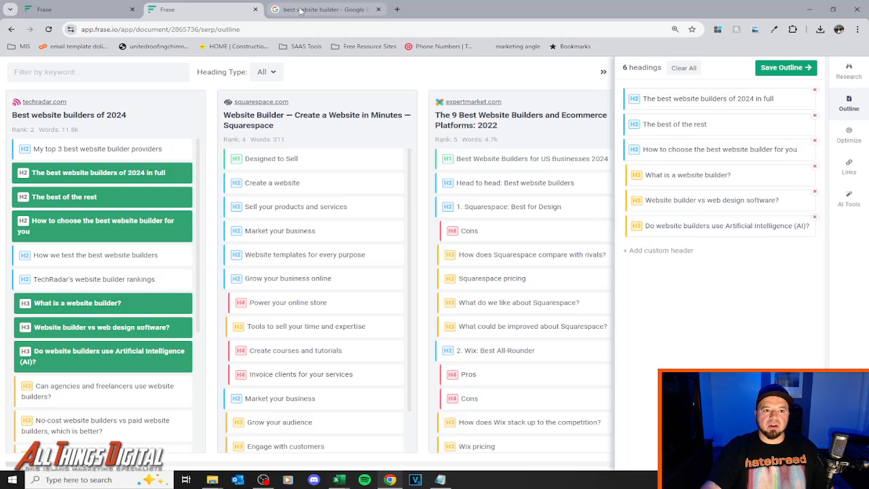
Open the TechRadar article from the Google results and highlight its heading "My top 3 best website builder providers".
click(325, 10)
scroll(266, 282, down, 3)
scroll(272, 326, up, 7)
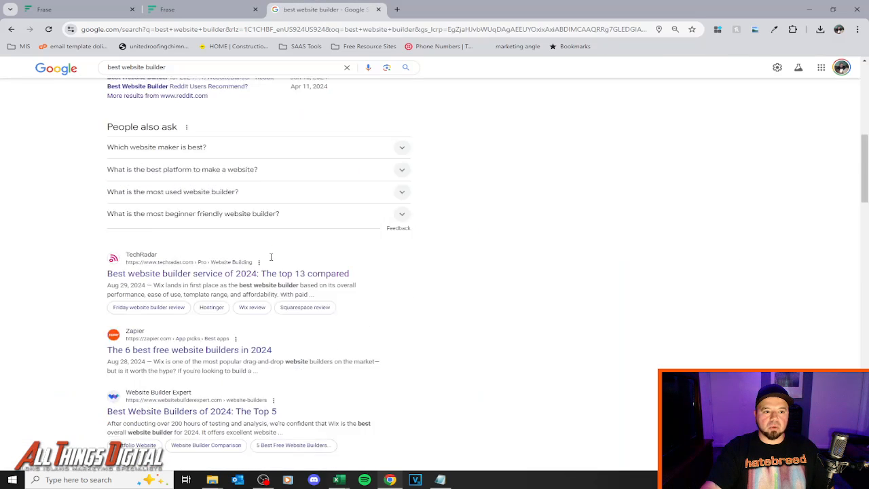
scroll(273, 333, down, 2)
click(155, 236)
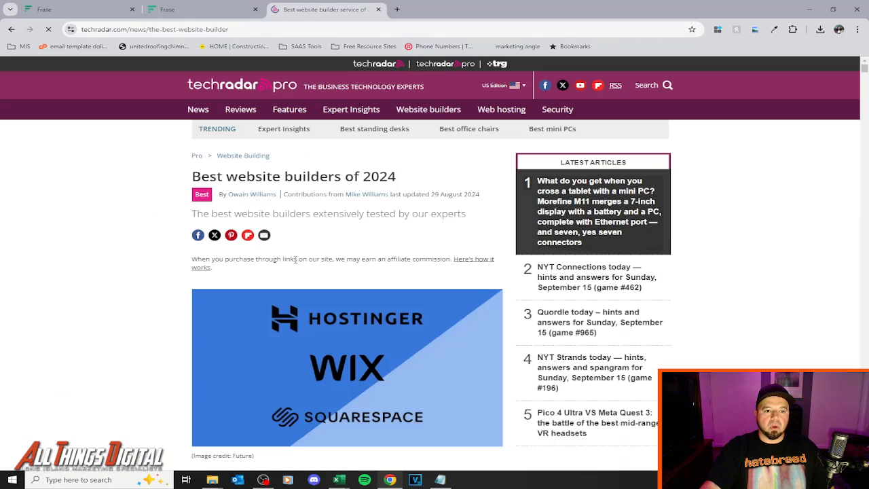
scroll(252, 149, down, 10)
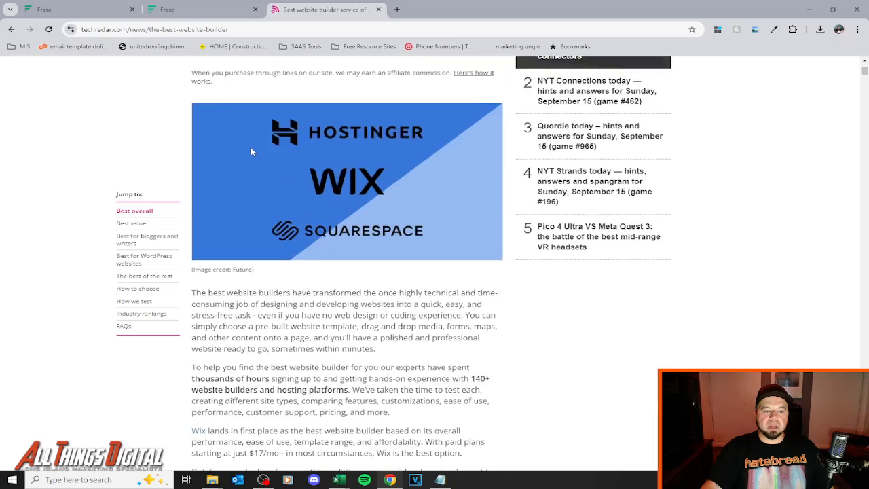
scroll(251, 150, down, 4)
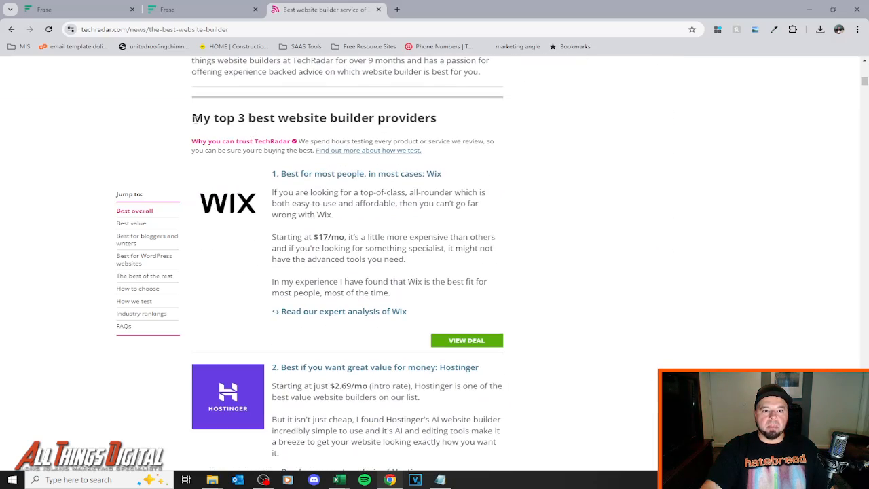
drag(195, 119, 438, 117)
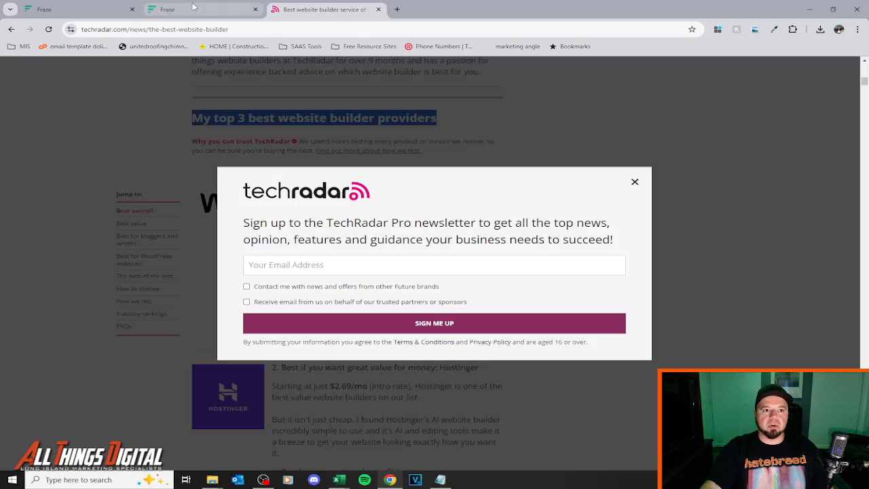
Return to the Frase outline and find the matching "My top 3 best website builder providers" heading in the techradar.com column.
click(193, 8)
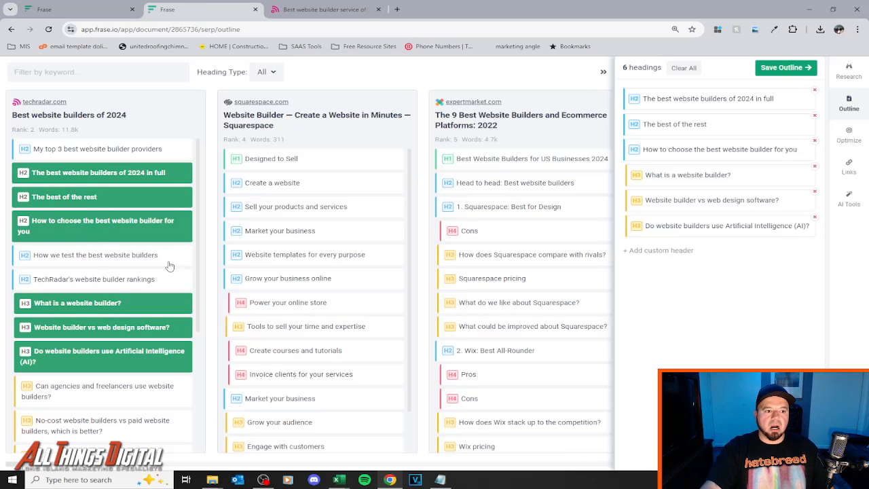
scroll(109, 285, down, 2)
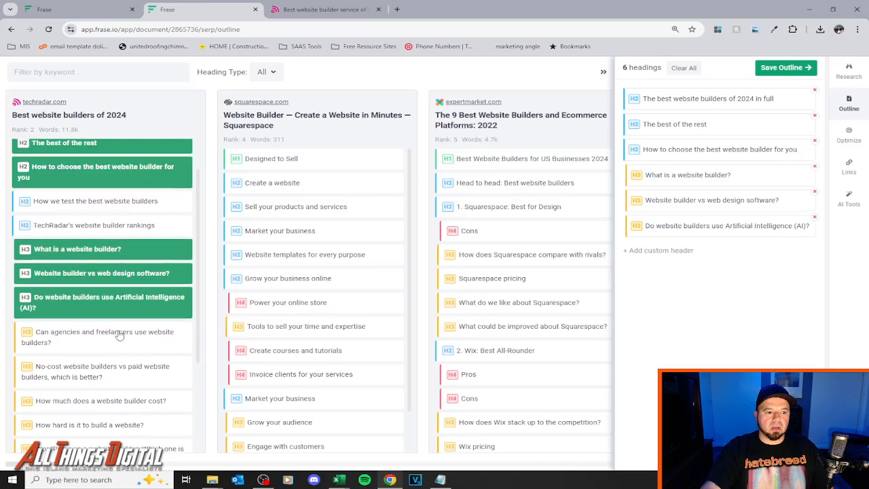
scroll(119, 335, up, 2)
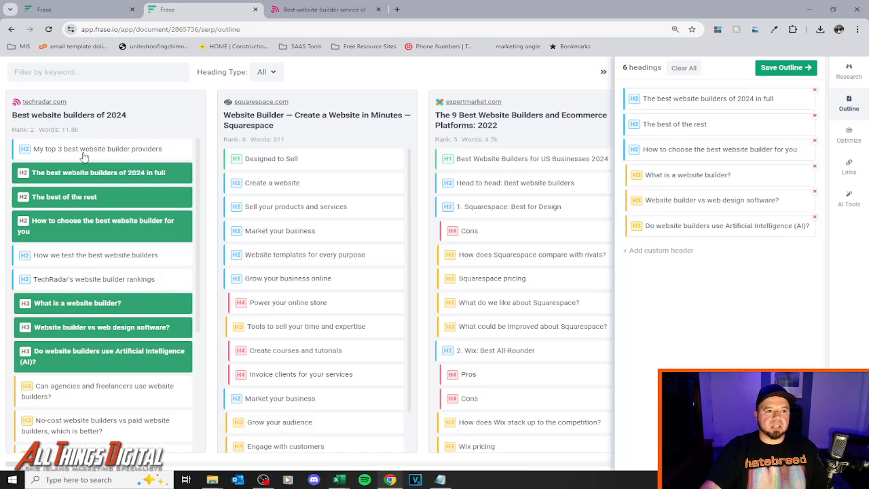
click(25, 152)
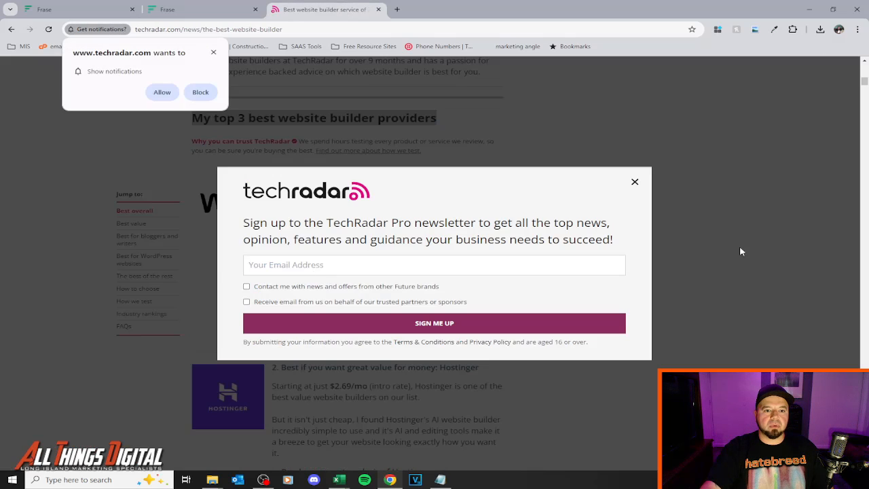
Back in the TechRadar article, dismiss the newsletter sign-up and examine the "My top 3 best website builder providers" section.
click(635, 182)
scroll(408, 217, up, 1)
click(248, 211)
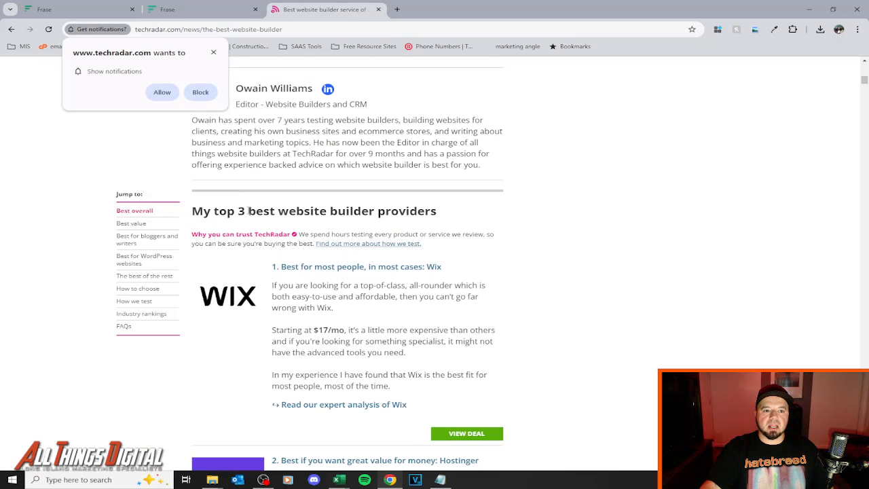
triple_click(248, 211)
scroll(407, 258, down, 3)
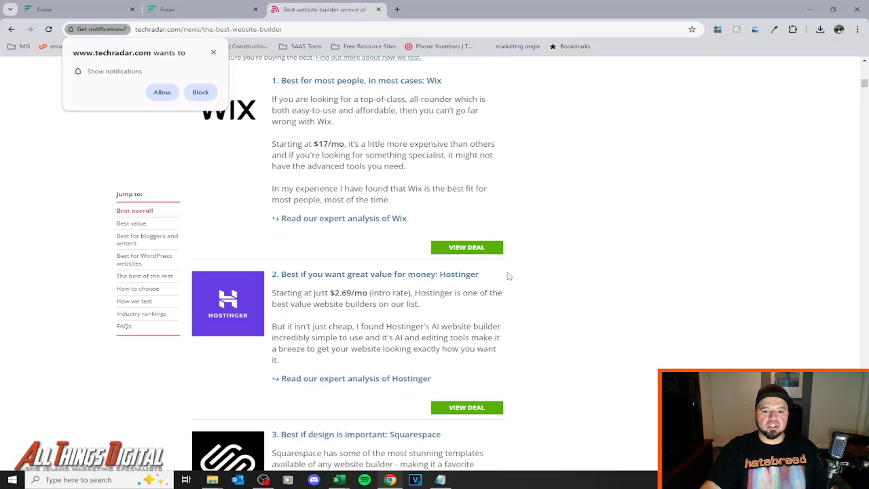
Check the remaining techradar.com headings in Frase, and search the TechRadar article for "can ag" to highlight "Can agencies and freelancers use website builders?".
click(204, 10)
scroll(114, 355, down, 2)
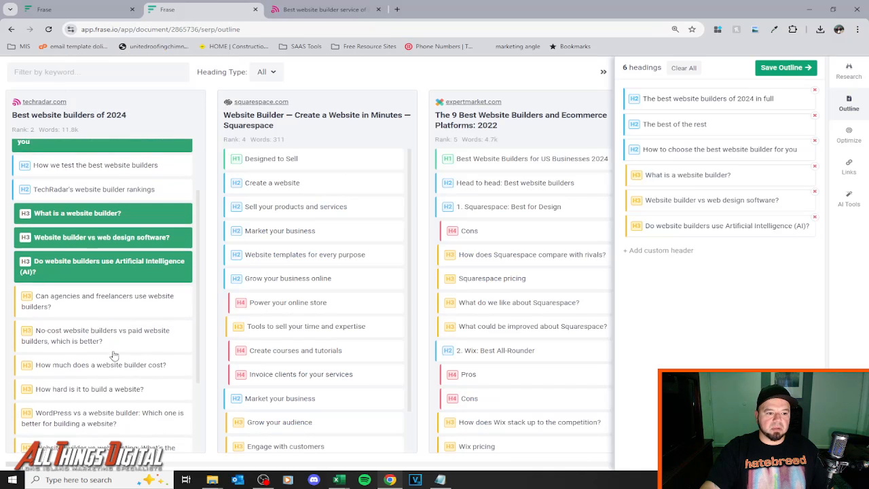
click(320, 9)
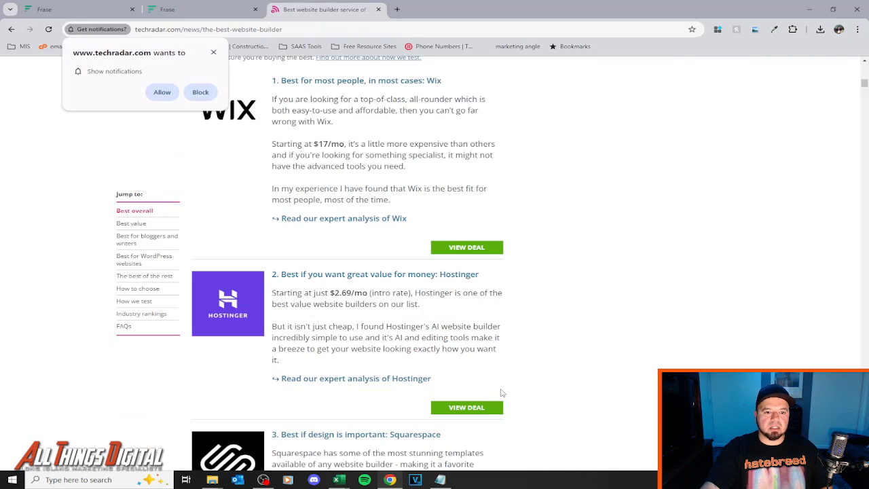
key(ctrl+f)
text(can ag)
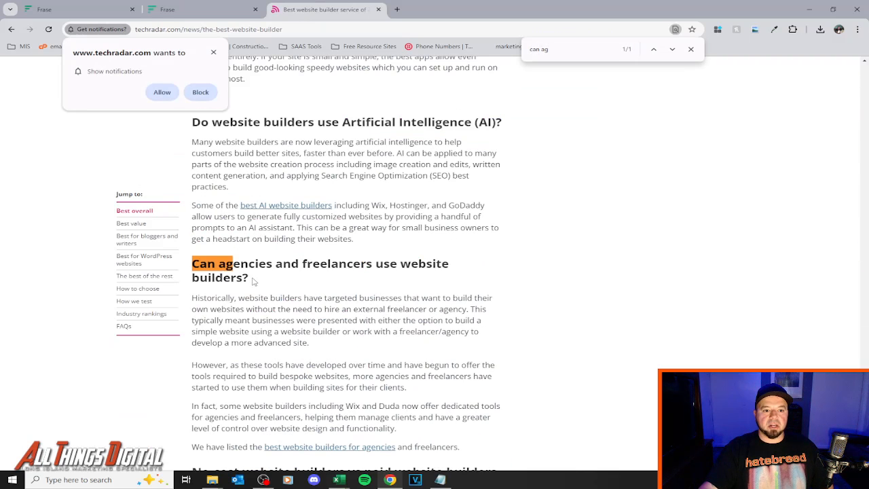
drag(253, 281, 207, 265)
Back in the Frase outline, add the expertmarket.com headings "1. Squarespace: Best for Design", "Pros", "Cons" and "2. Wix: Best All-Rounder".
click(192, 14)
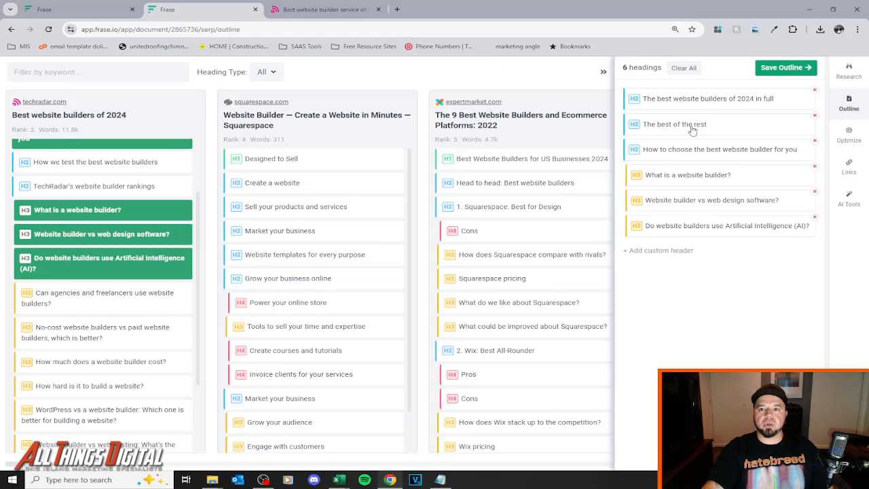
scroll(58, 295, down, 3)
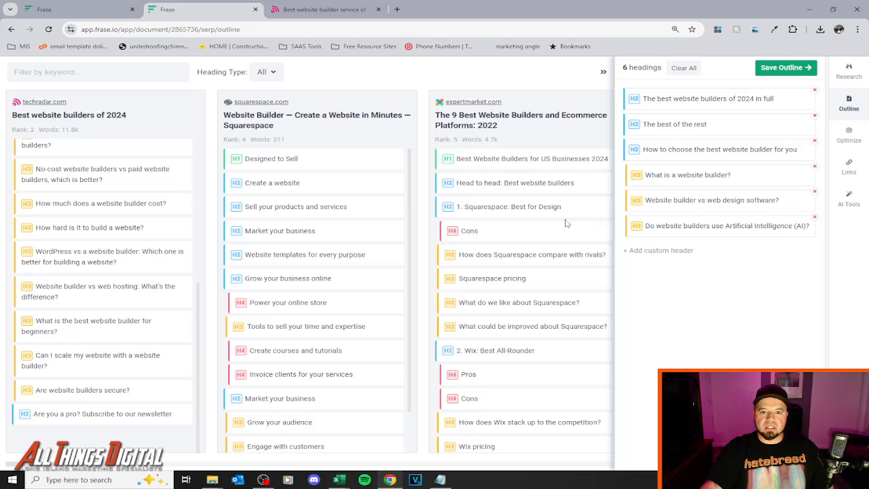
click(467, 210)
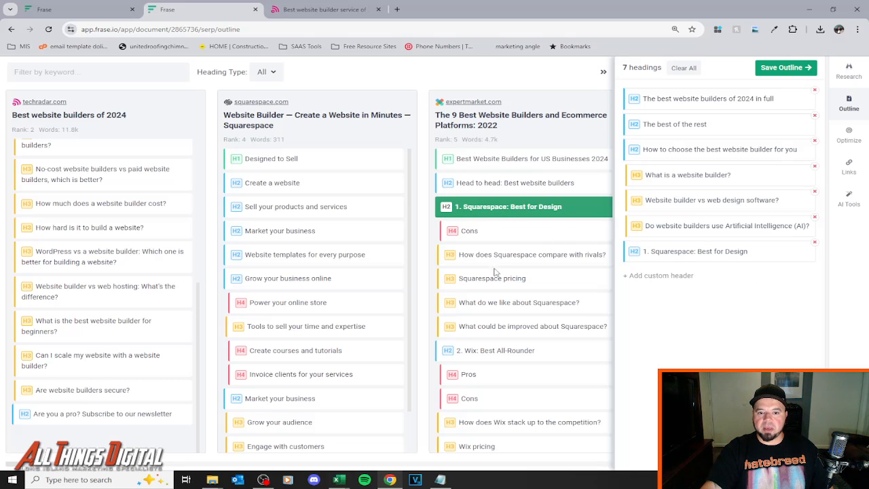
click(493, 378)
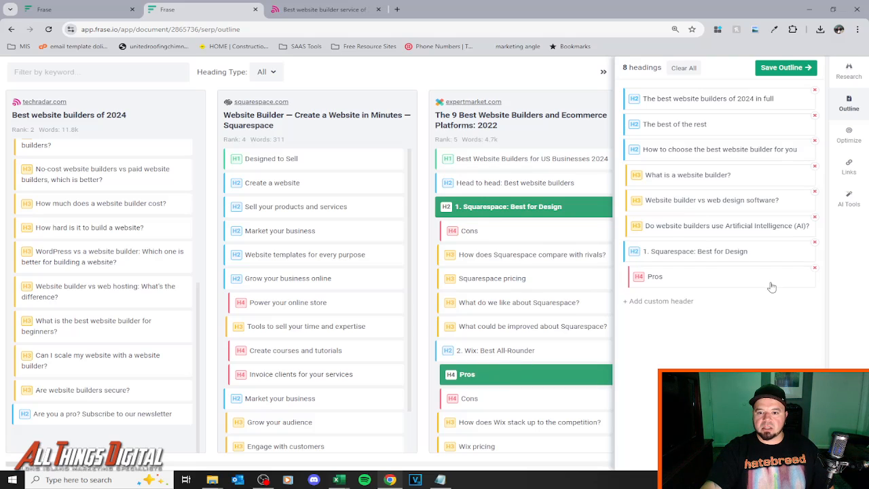
click(490, 233)
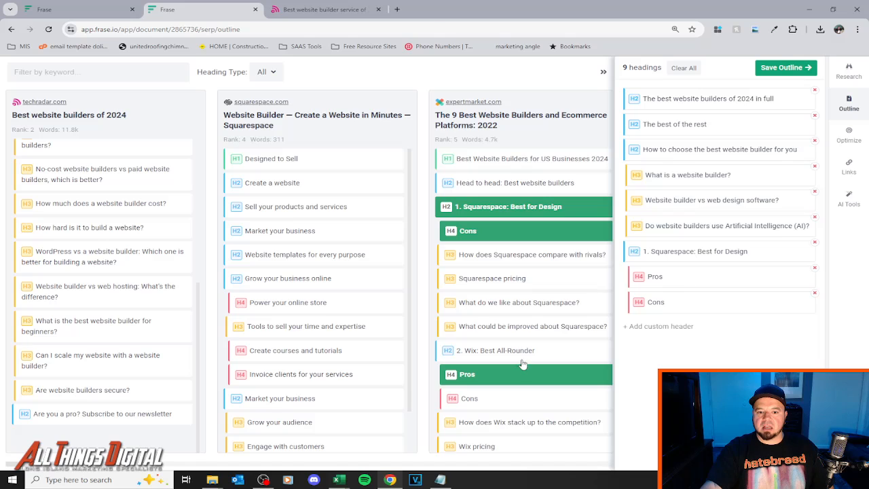
scroll(523, 365, down, 2)
click(486, 262)
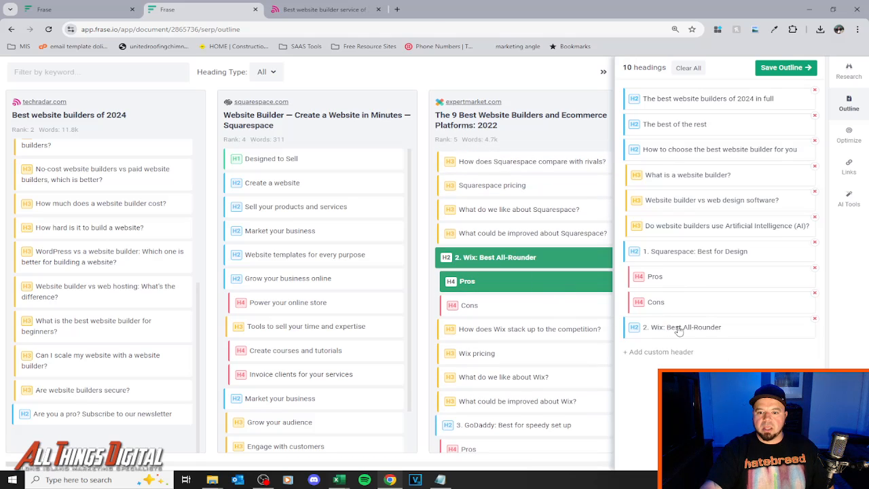
scroll(526, 325, up, 2)
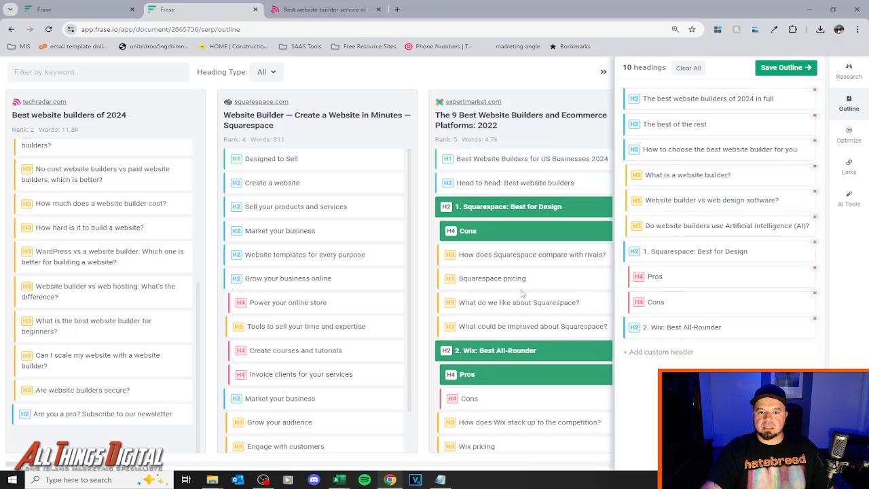
Add custom H4 headings "Pros" and "Cons" to the outline under "2. Wix: Best All-Rounder".
click(652, 353)
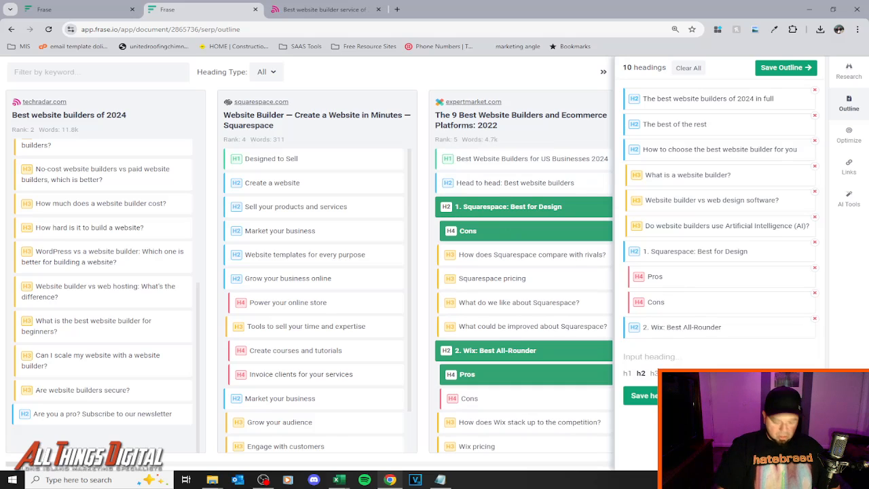
text(Pros)
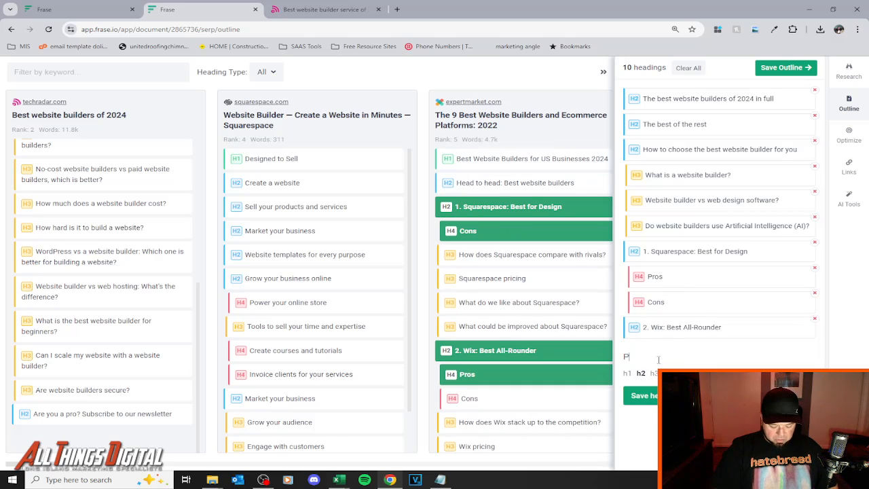
click(640, 396)
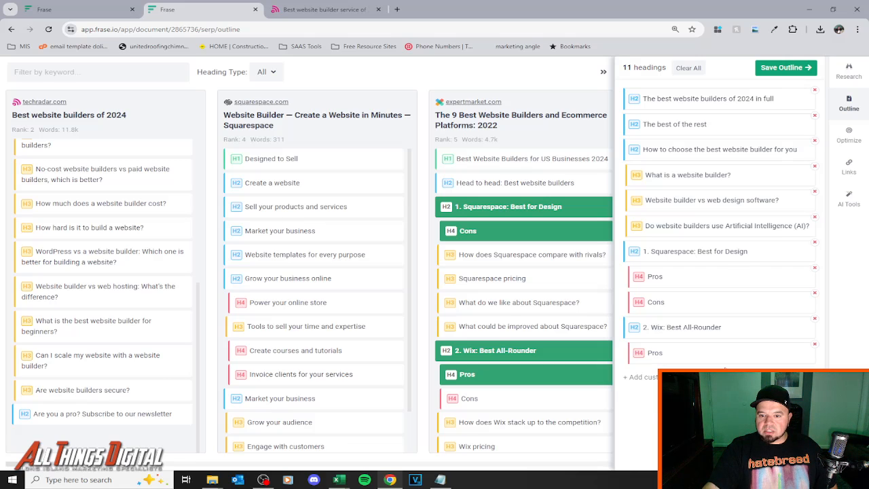
click(642, 377)
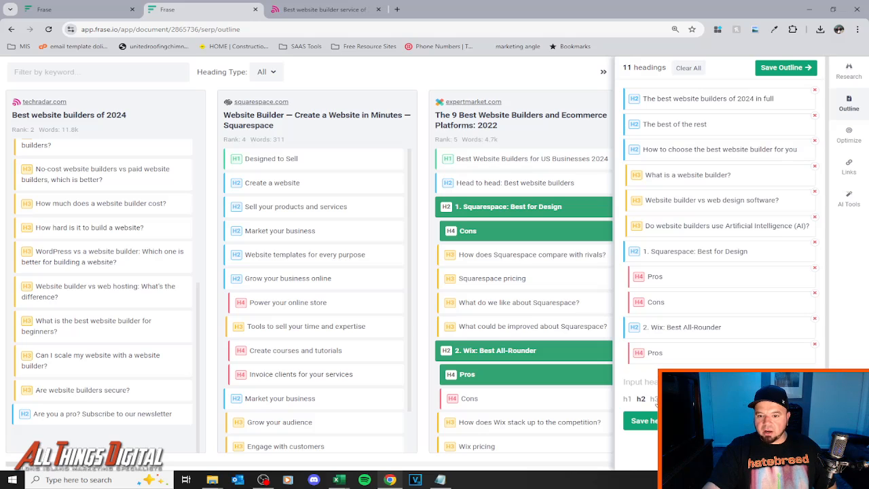
text(Con)
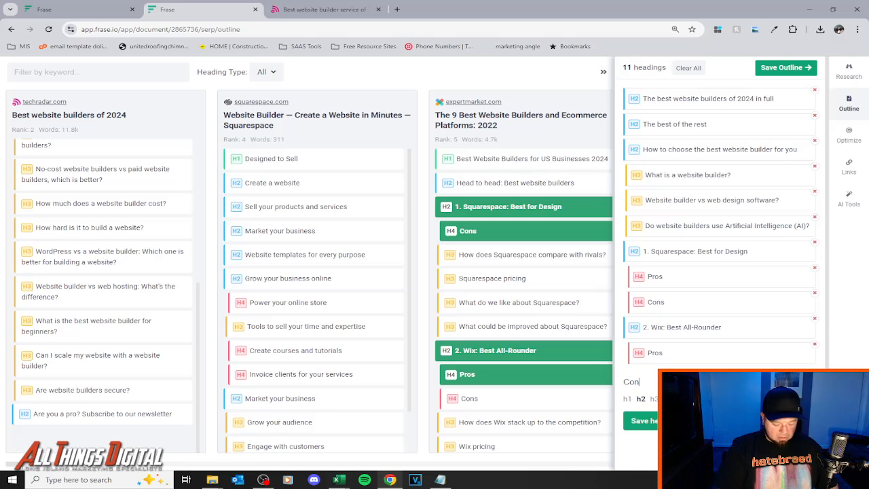
text(s)
click(667, 399)
click(641, 420)
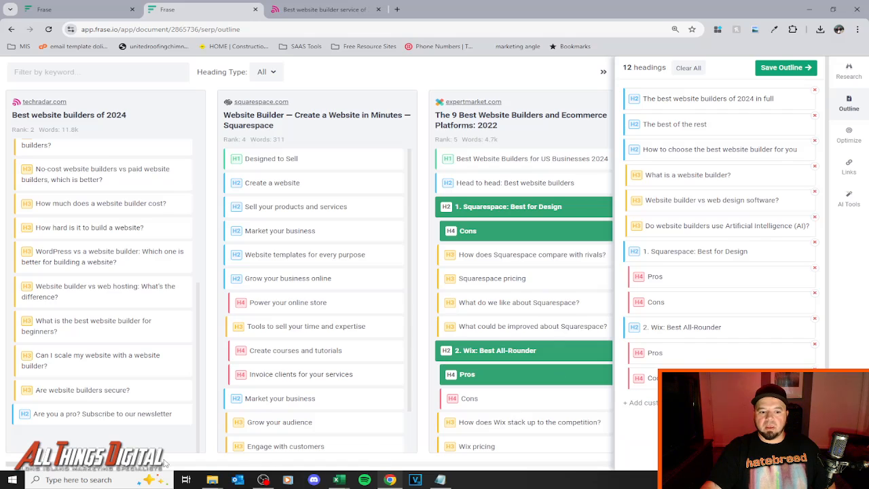
Look through the other competitors' headings and add a custom H2 heading "Final Summary Of Best Website Builders" at the end of the outline.
drag(129, 466, 356, 478)
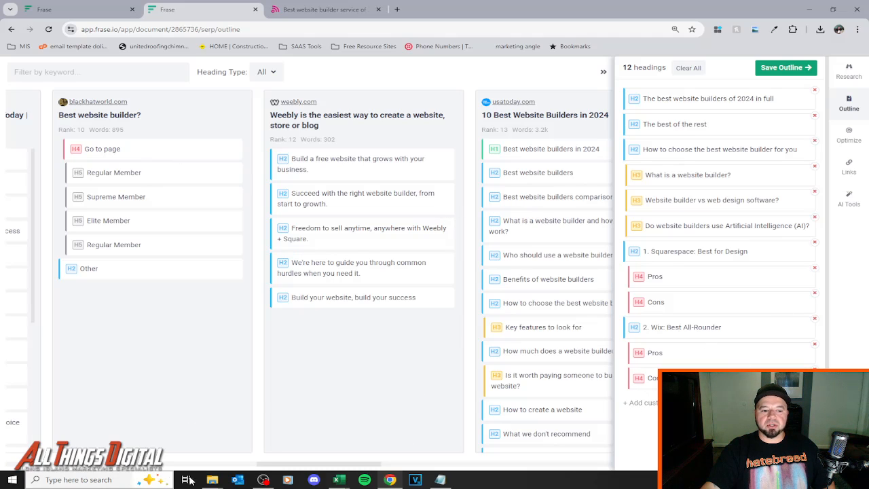
drag(310, 465, 10, 452)
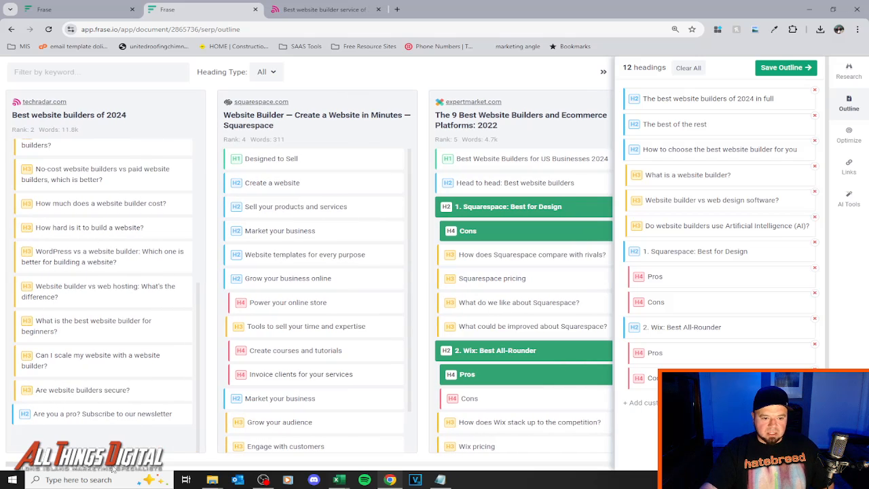
drag(96, 469, 254, 478)
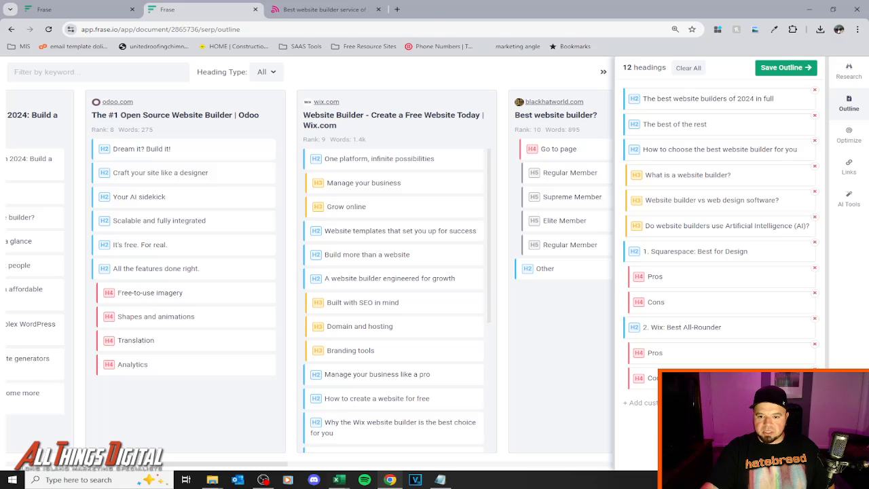
click(641, 403)
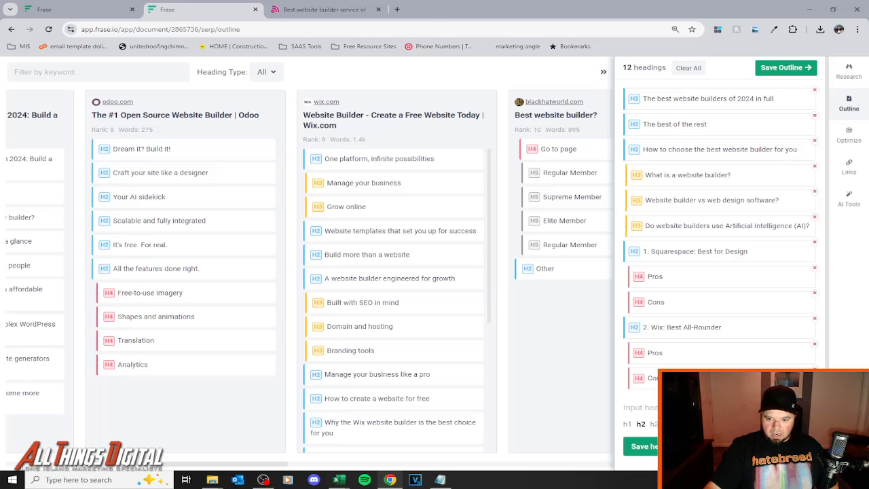
text(Final Sur)
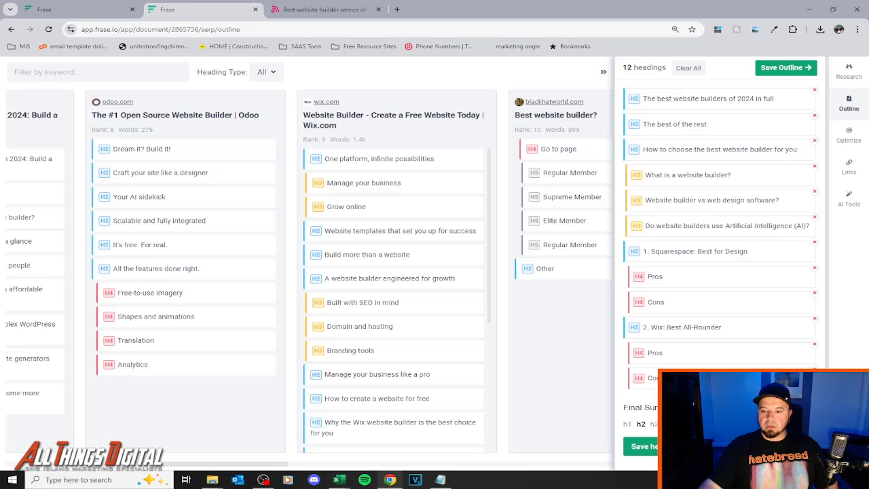
click(655, 446)
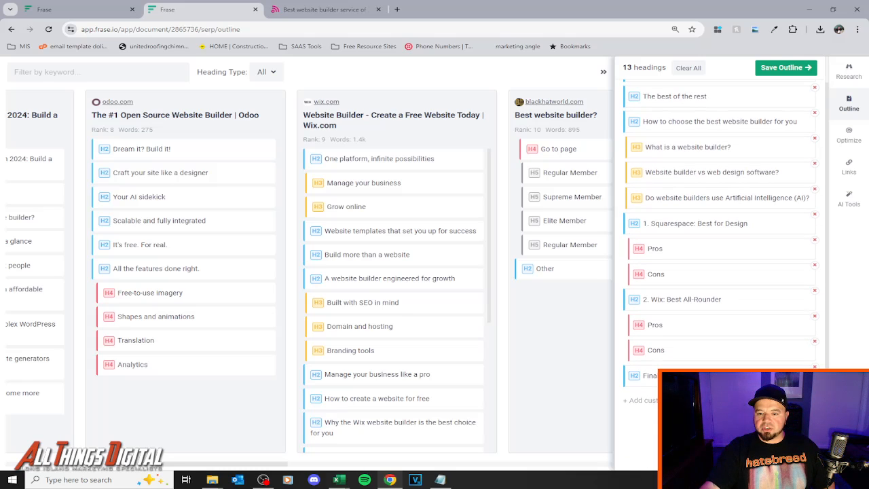
Add a custom H3 call-to-action heading beginning with "Get In To" below the final summary heading.
click(642, 404)
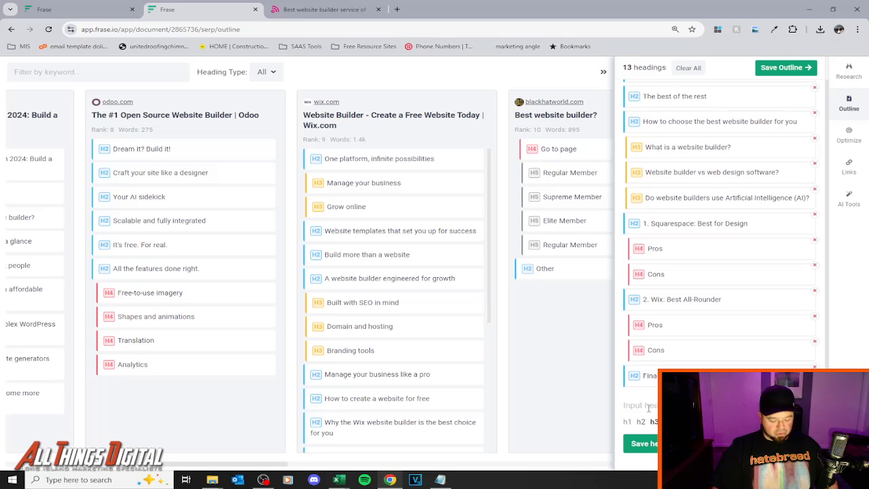
text(Click He)
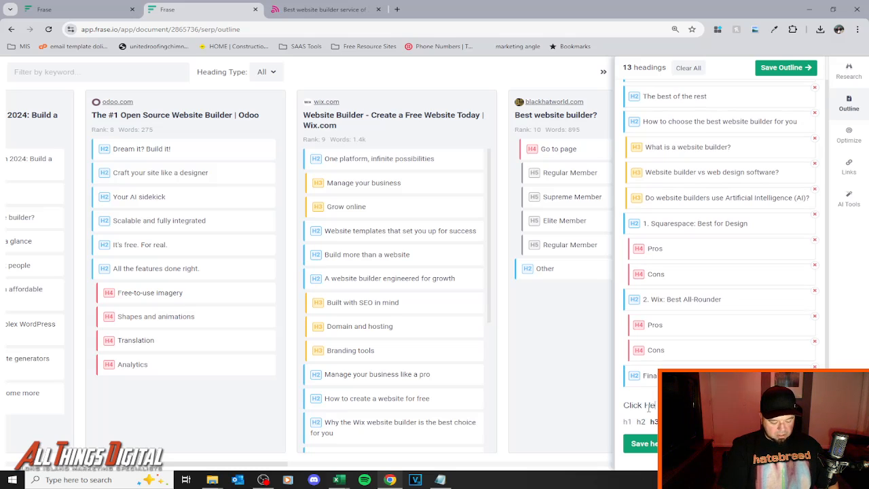
text(r)
key(BackSpace)
key(BackSpace)
key(BackSpace)
key(BackSpace)
key(BackSpace)
key(BackSpace)
key(BackSpace)
key(BackSpace)
key(BackSpace)
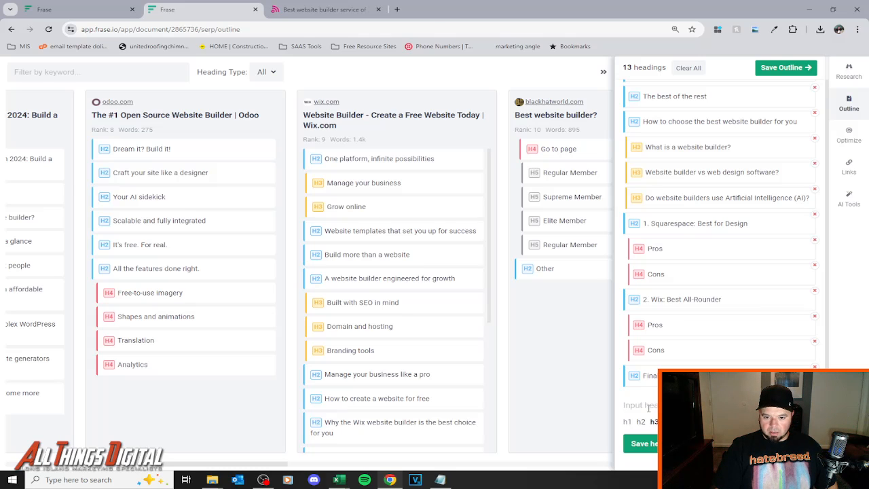
text(Get In To)
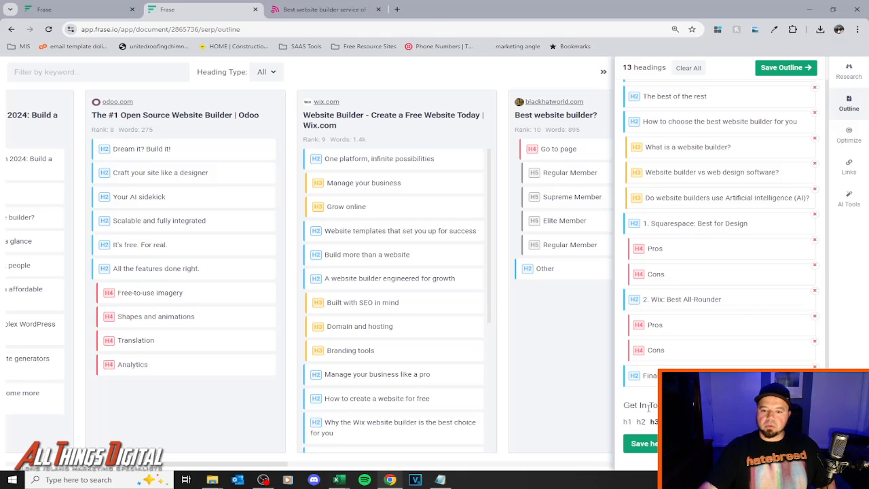
click(645, 443)
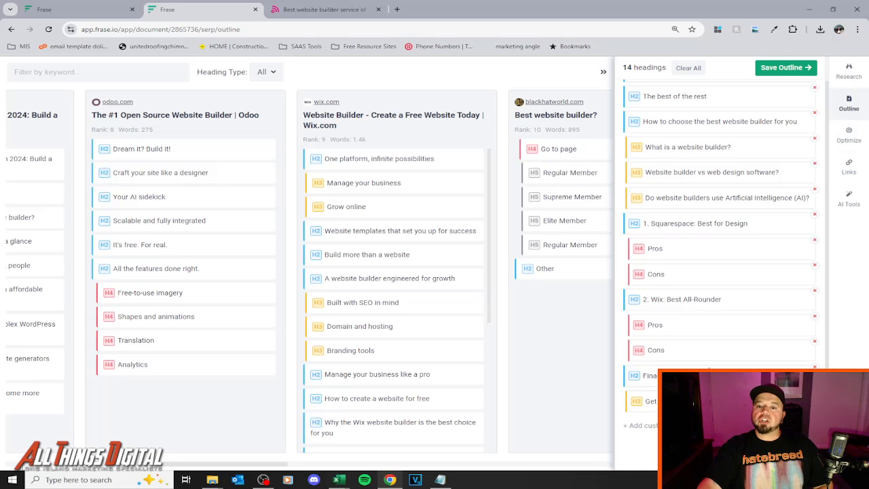
Review the finished outline and the remaining competitor columns, and clear all headings from the outline.
scroll(679, 242, up, 1)
scroll(693, 239, down, 2)
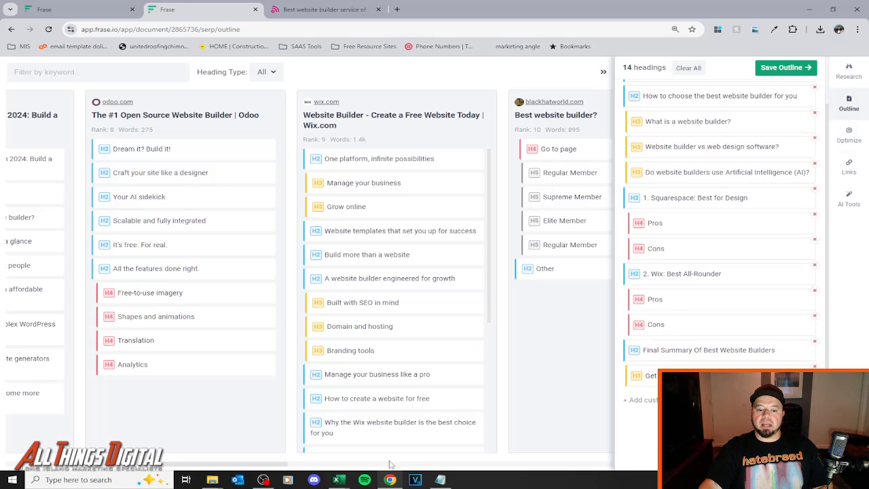
drag(249, 469, 506, 485)
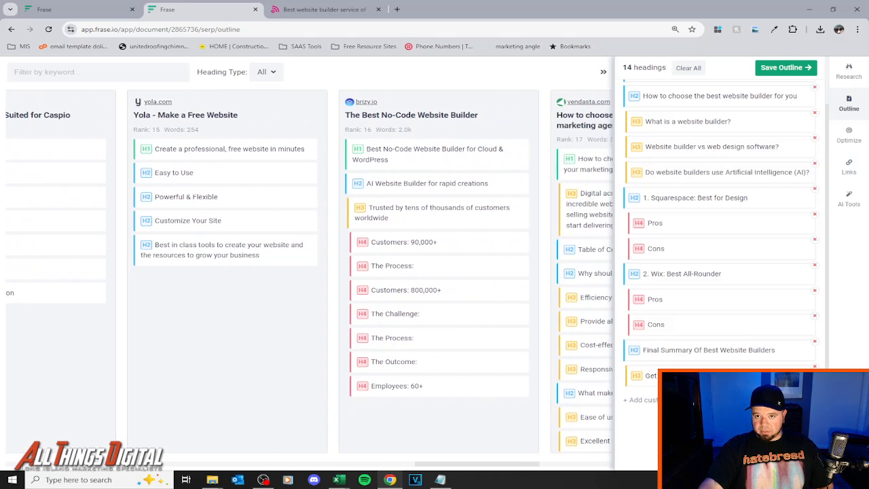
scroll(702, 324, up, 2)
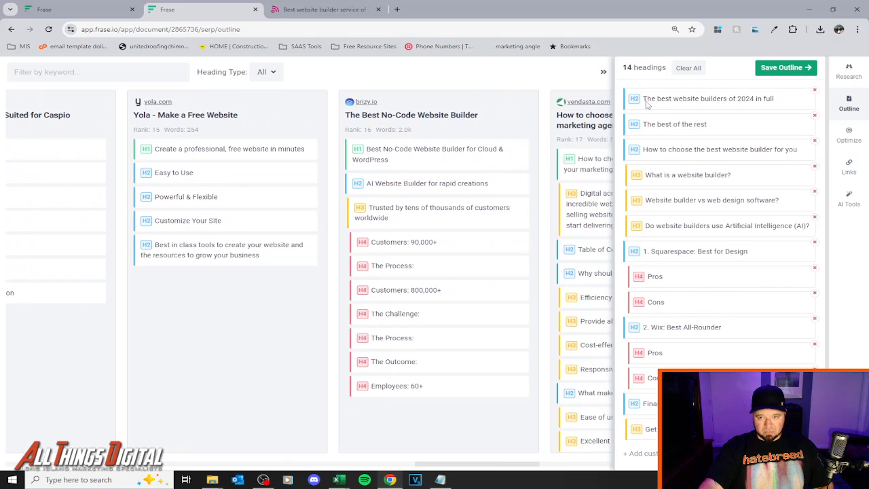
click(688, 68)
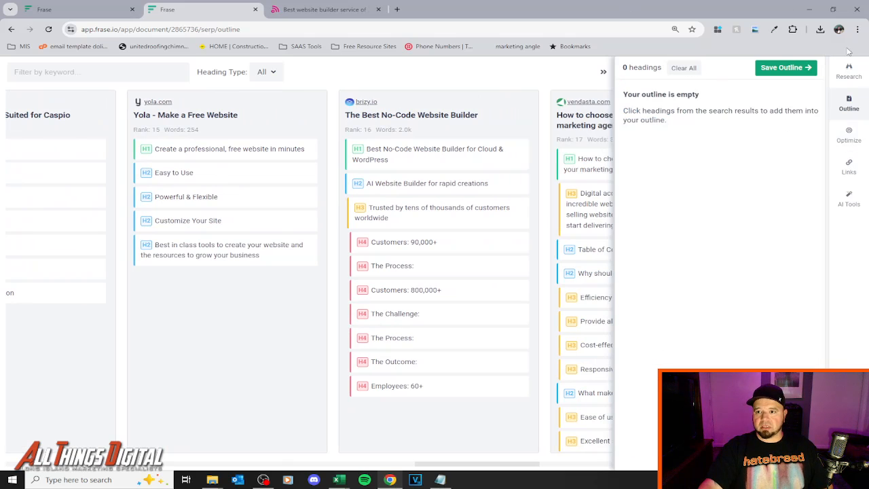
Look over the research overview of search results for "best website builder" and return to the outline's starting options.
click(849, 70)
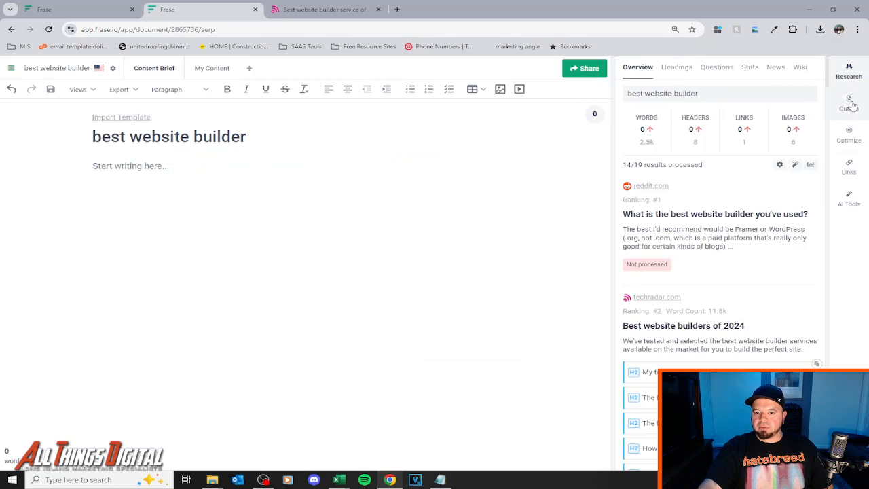
scroll(714, 236, down, 3)
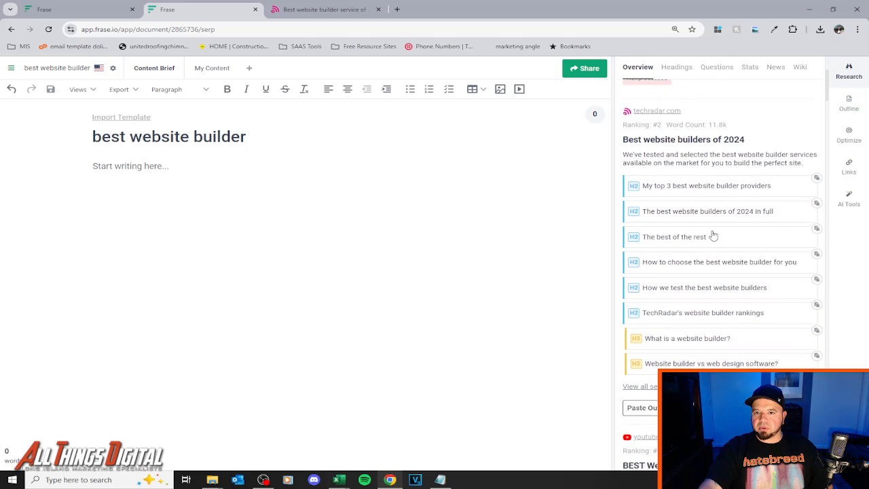
scroll(713, 235, down, 3)
scroll(713, 233, up, 6)
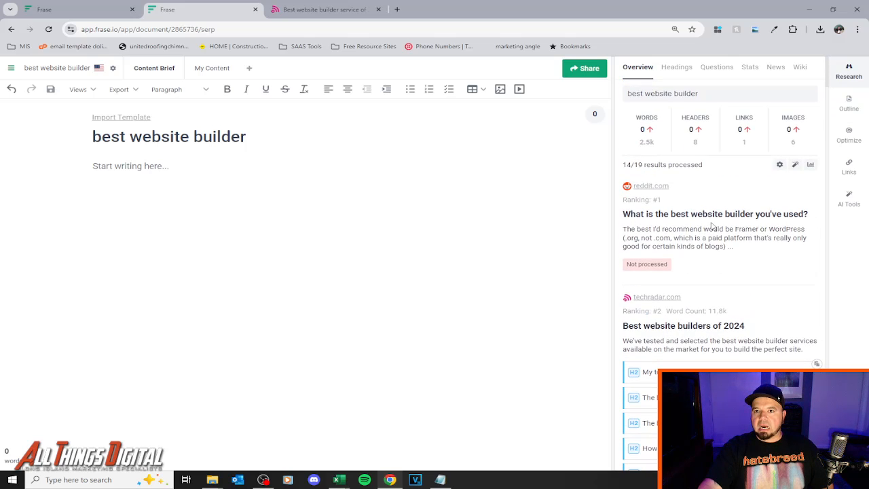
click(849, 104)
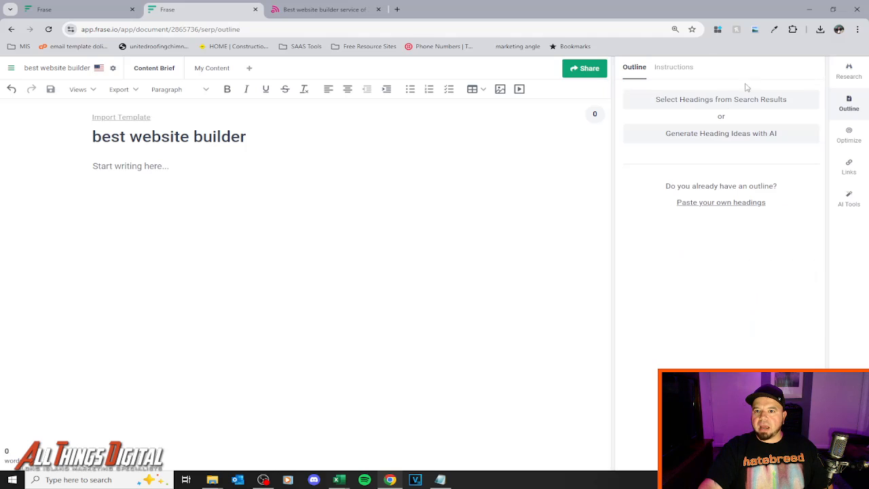
Generate outline heading ideas with AI and delete the two H2 headings that contain only a dash.
click(727, 138)
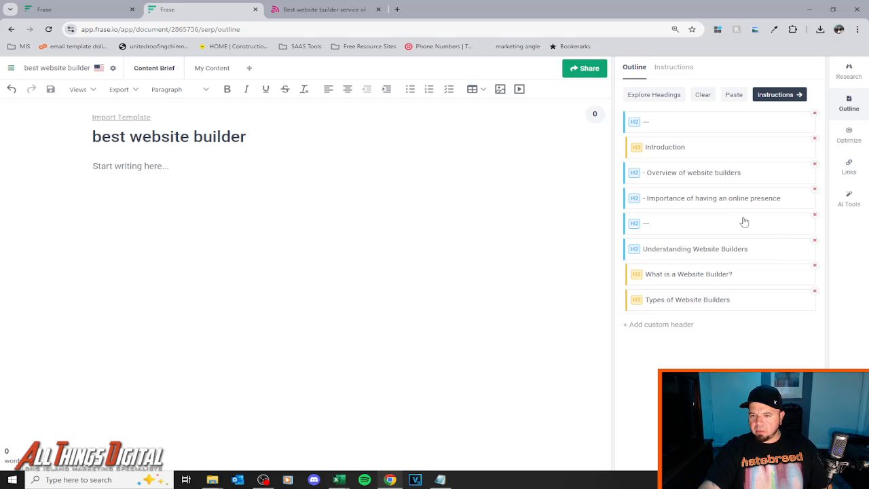
click(815, 114)
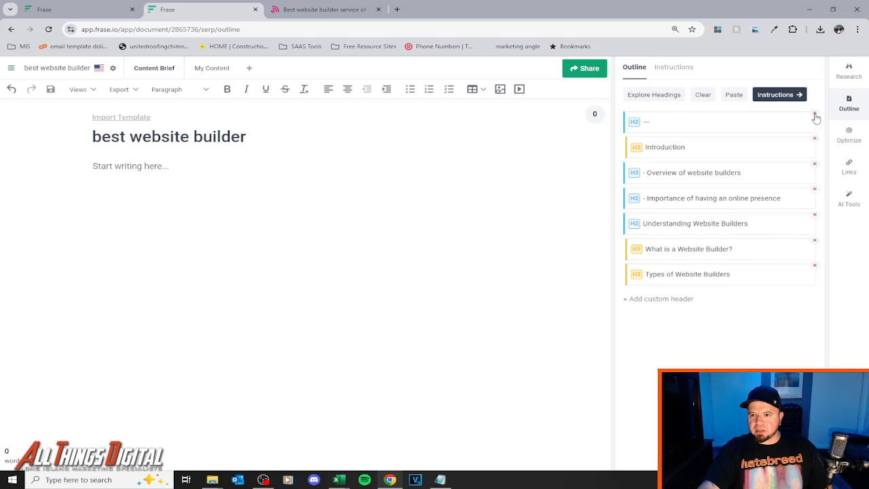
click(815, 114)
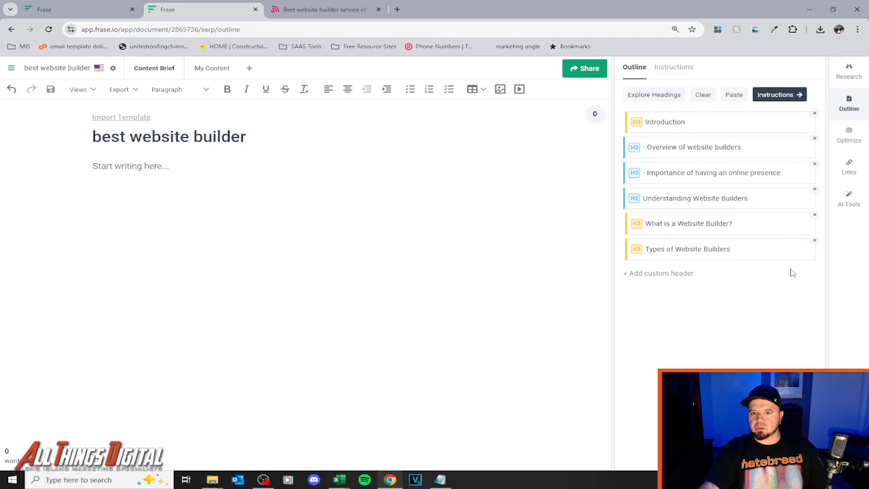
Rename the Introduction heading "Introduction To Website Builders" and delete the "Importance of having an online presence" heading.
click(696, 128)
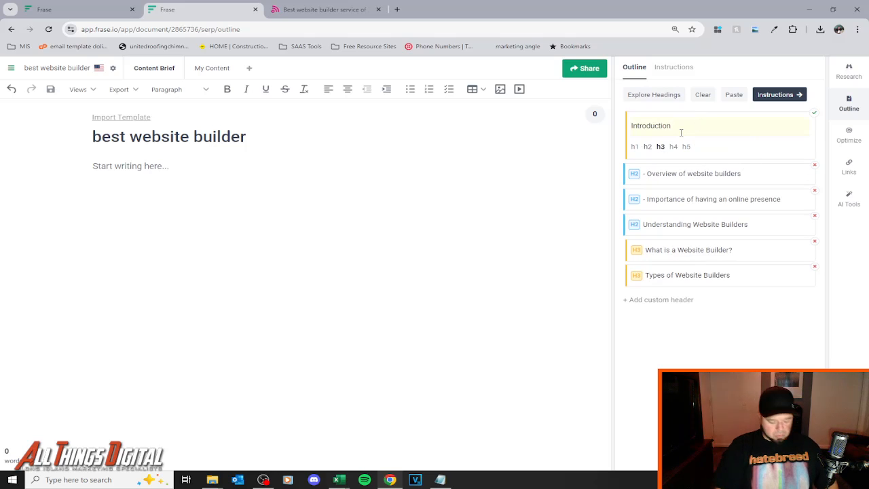
text(To Website Builders)
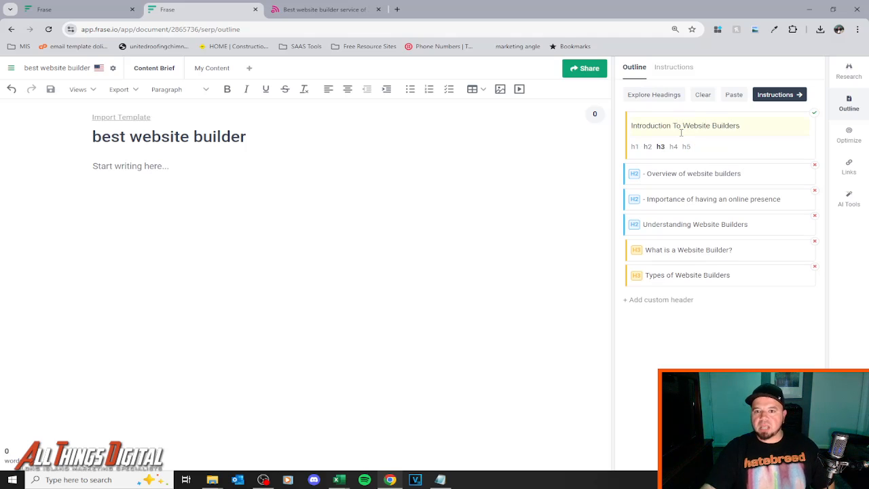
click(814, 113)
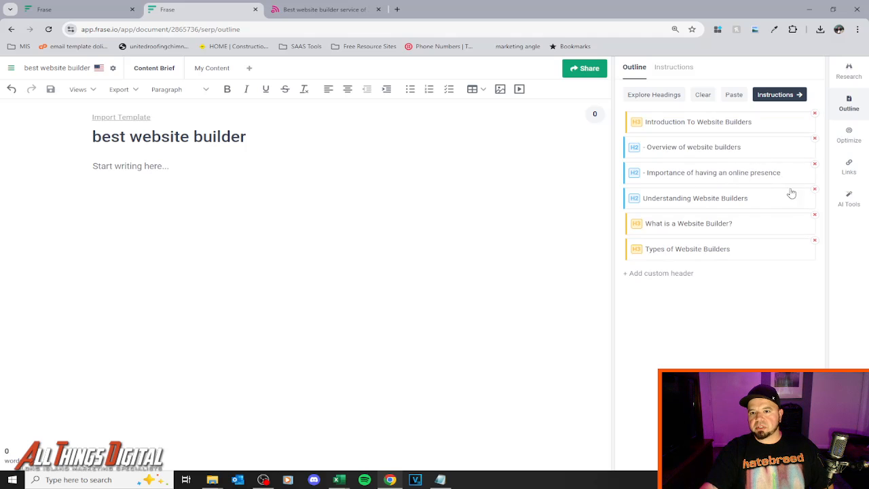
click(816, 164)
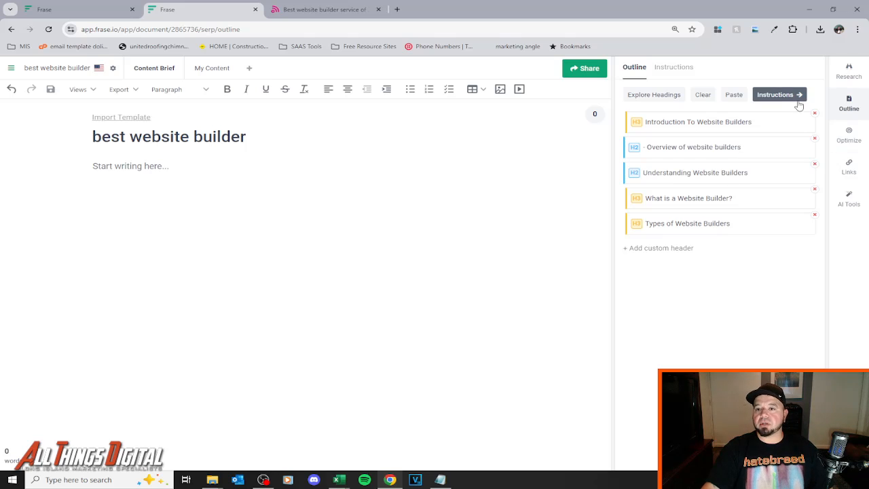
Go to the outline's writing instructions and have AI write the instructions for all headings.
click(775, 95)
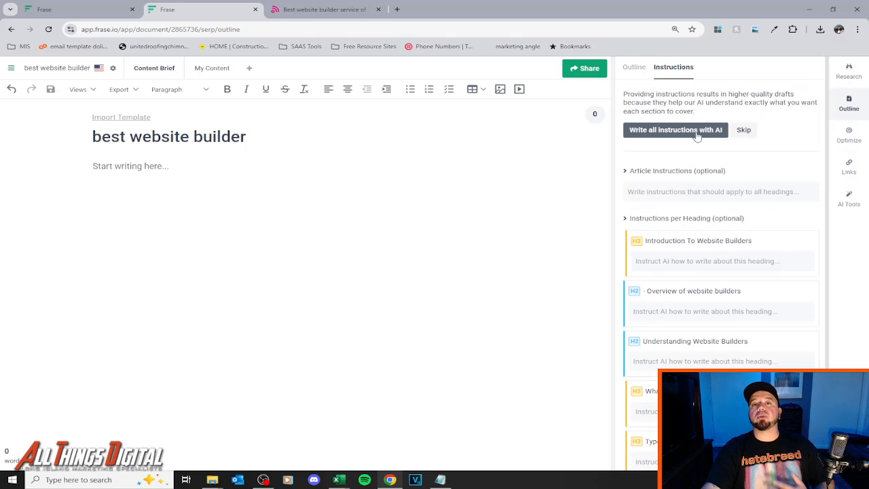
scroll(706, 271, down, 2)
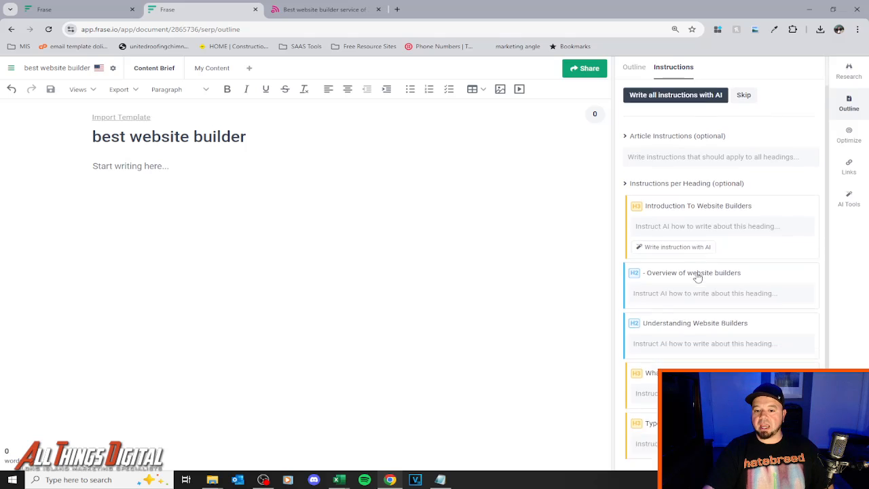
scroll(723, 259, up, 2)
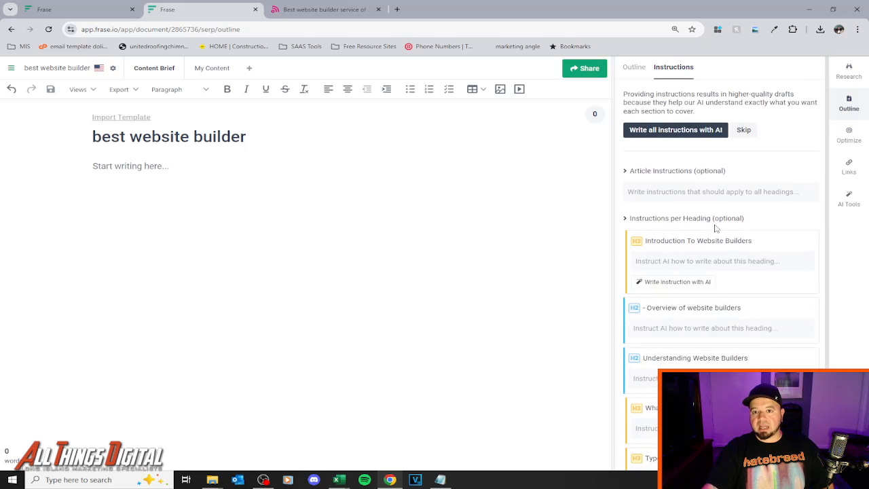
scroll(722, 303, down, 1)
scroll(722, 304, down, 1)
scroll(722, 303, up, 2)
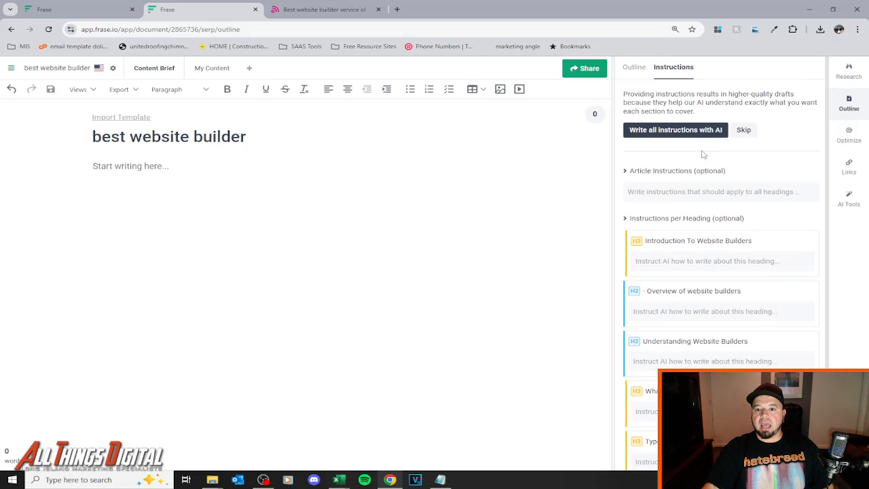
click(674, 131)
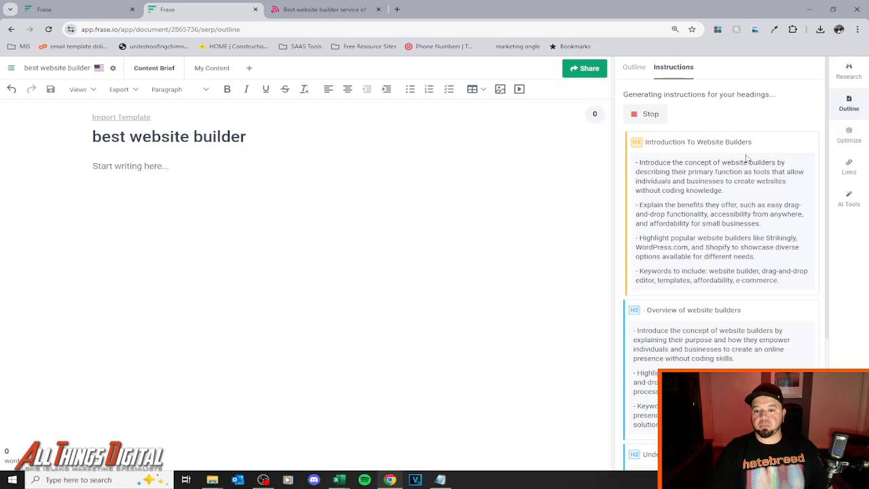
scroll(747, 204, down, 3)
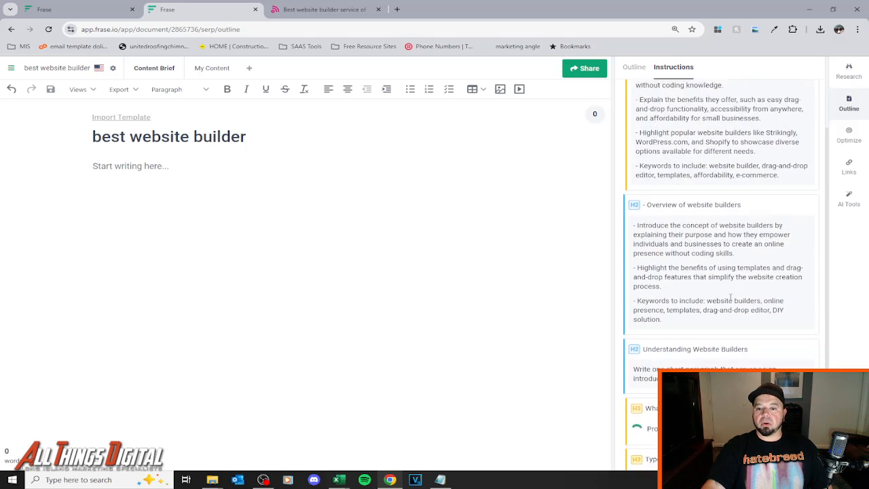
scroll(732, 299, up, 3)
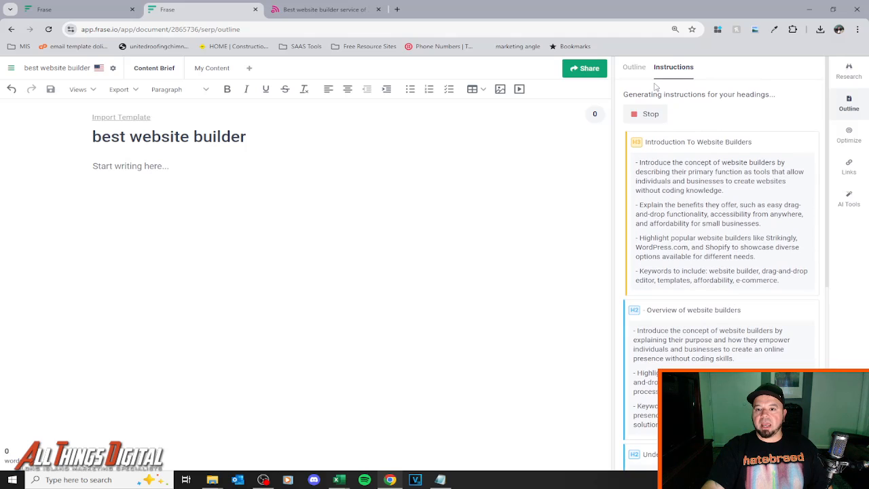
mouse_move(714, 231)
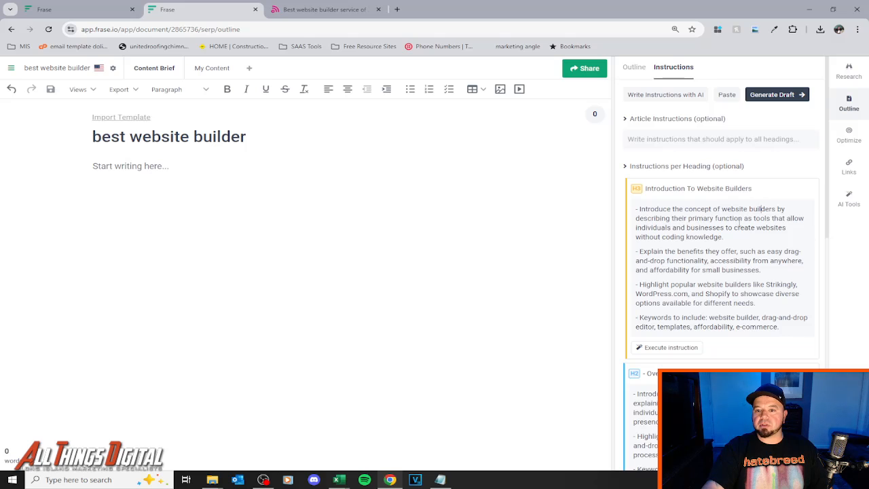
Replace Strikingly with Squarespace in the popular website builders instruction under "Introduction To Website Builders".
click(733, 218)
click(701, 251)
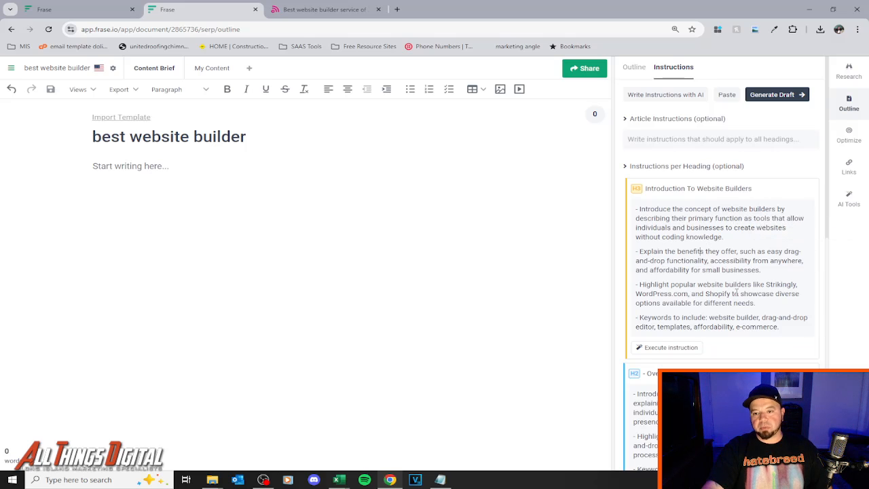
drag(640, 285, 758, 285)
click(780, 285)
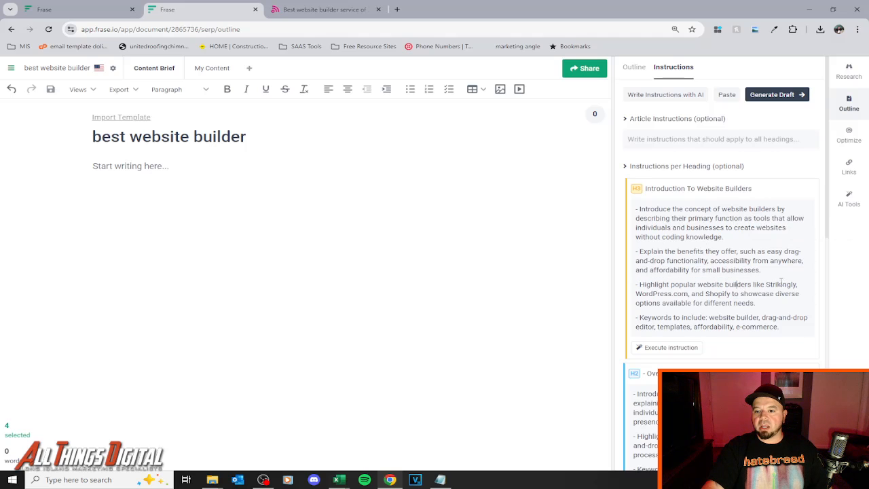
double_click(781, 284)
text(S)
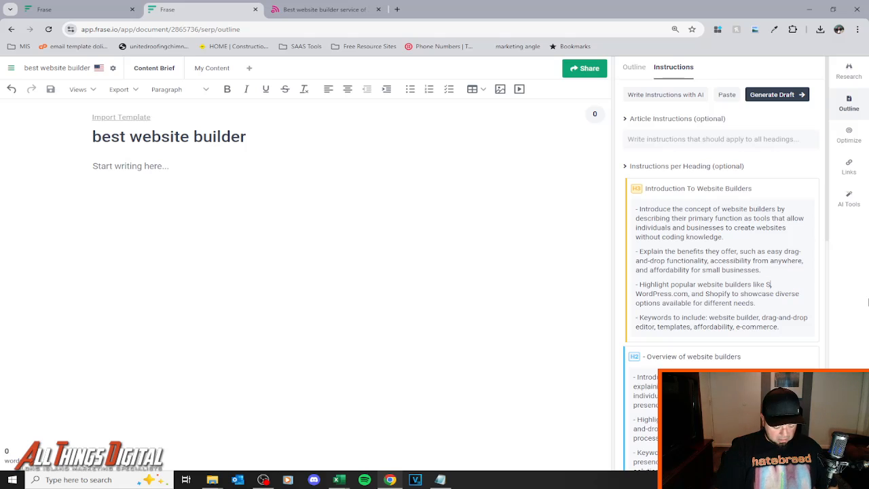
text(quarespace)
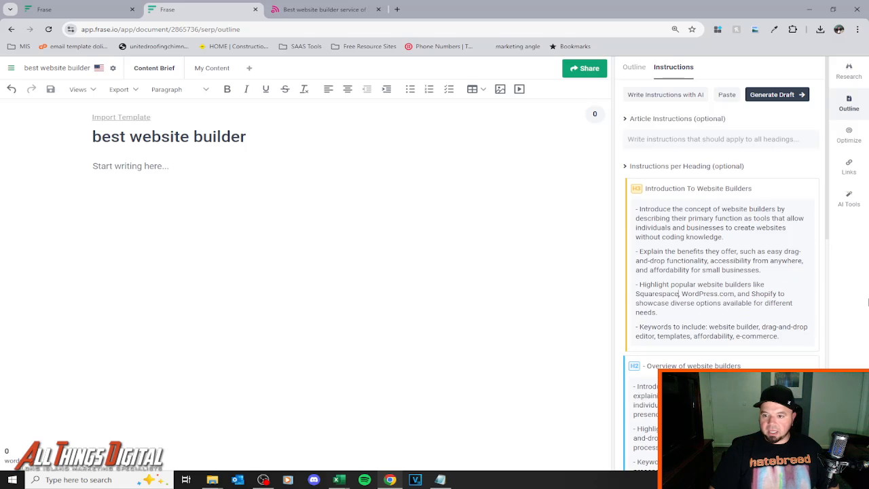
In the same instruction, remove WordPress.com and extend the builder list to read "Squarespace, Shopify, Wix and Weebly".
double_click(698, 293)
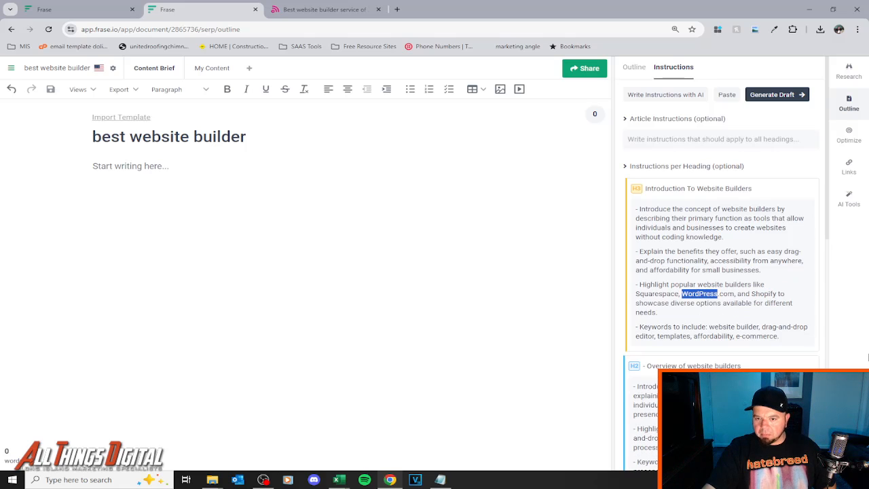
key(Delete)
key(Delete)
key(Delete)
key(Delete)
key(Delete)
key(Delete)
key(Delete)
key(Delete)
key(Delete)
key(Delete)
key(Delete)
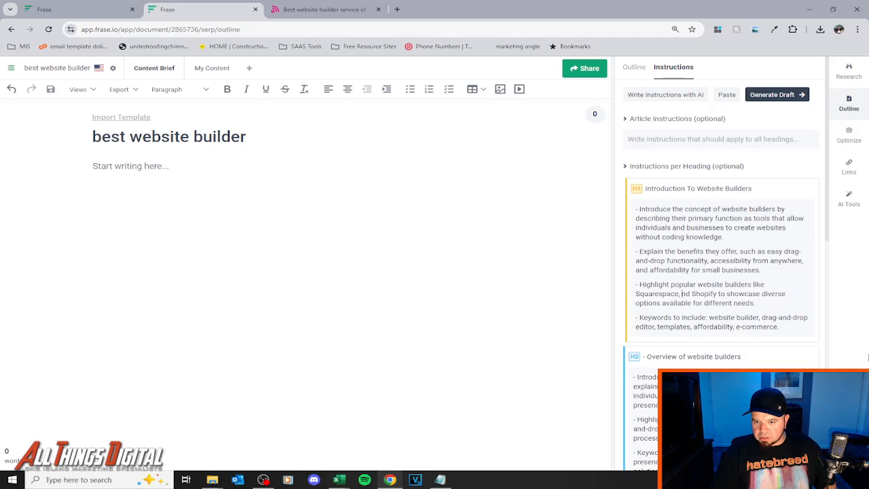
key(BackSpace)
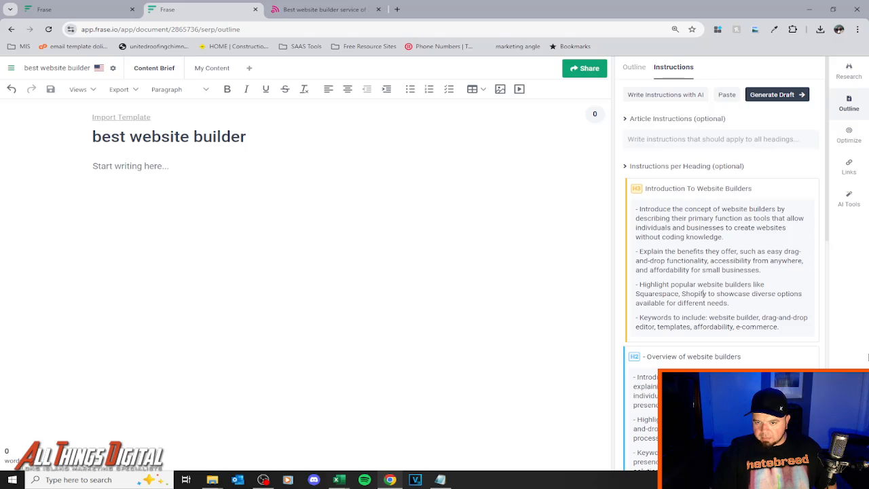
text(, Wix and We)
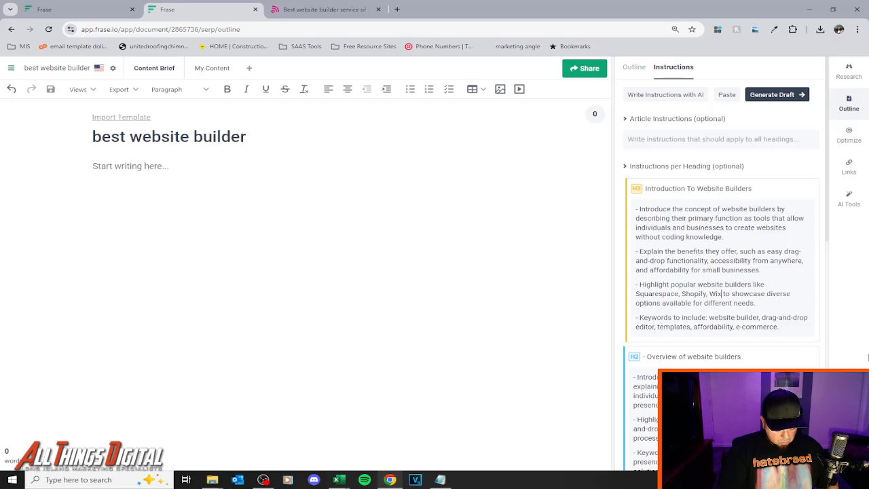
text(ebly)
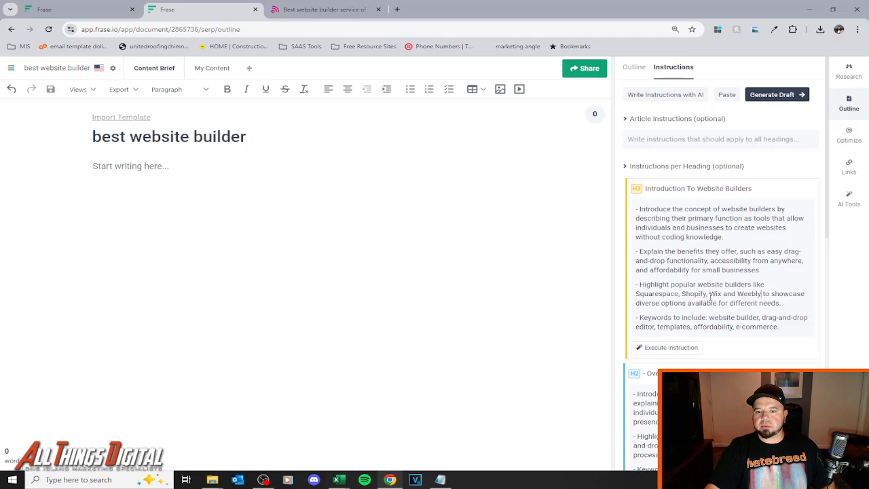
Add the article-wide instruction "This article is going to be promoting professional website development services as a better option over DIY services.".
scroll(716, 293, down, 4)
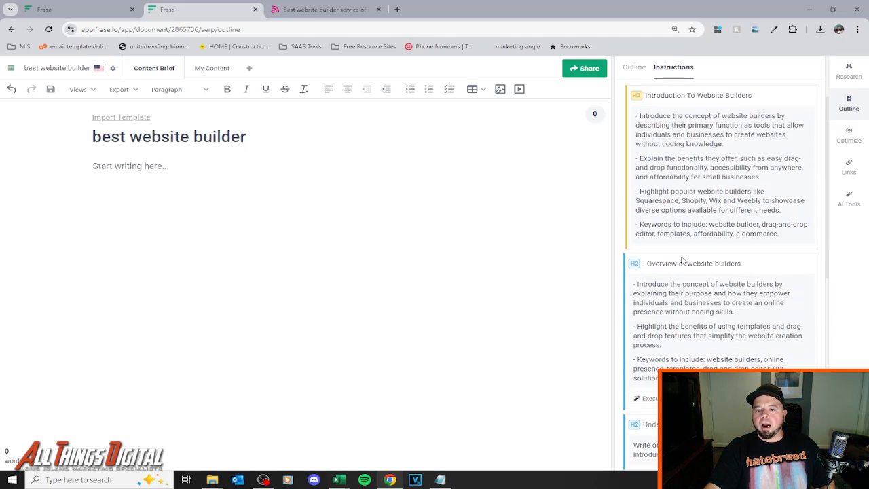
scroll(702, 249, down, 4)
scroll(713, 259, up, 8)
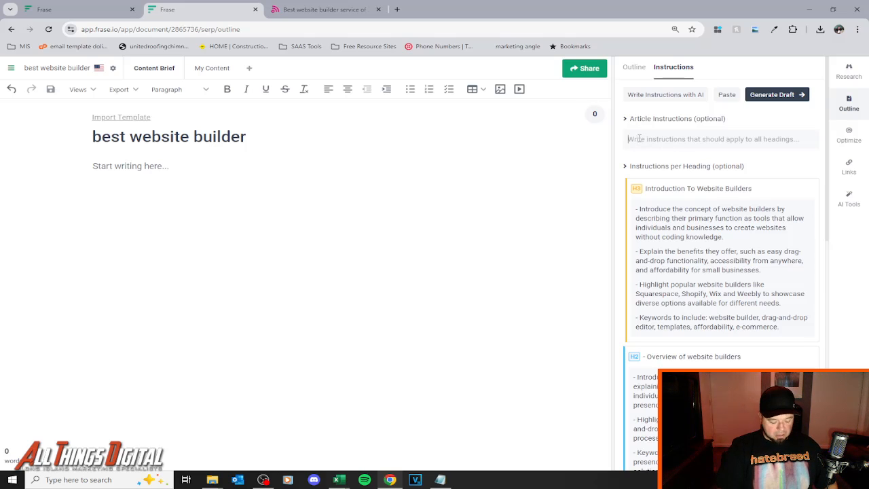
text(This article)
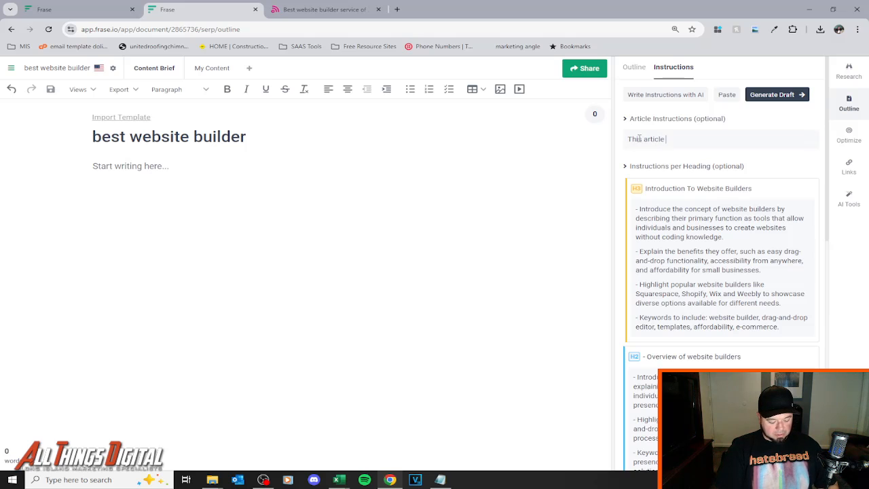
text(is going to )
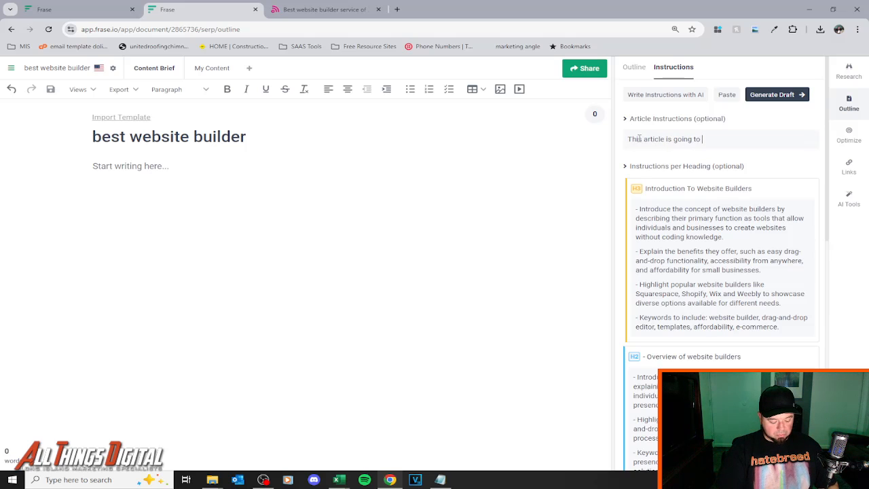
text(be prkotoing)
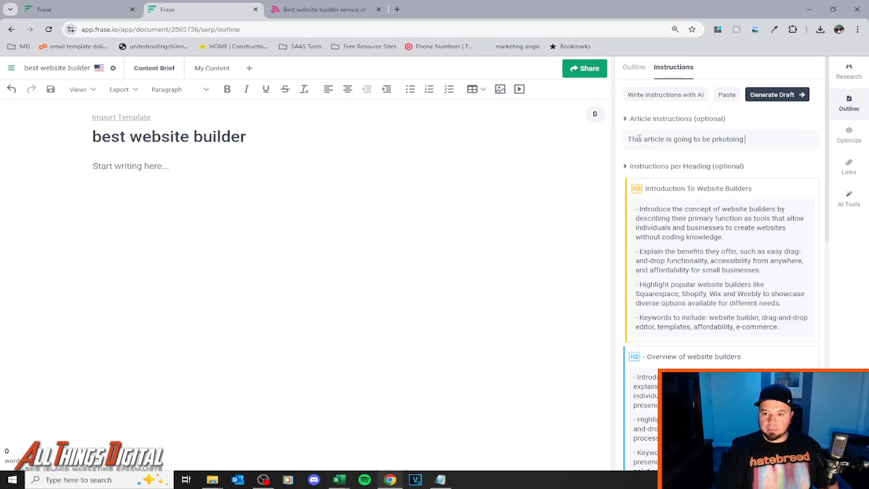
key(BackSpace)
key(BackSpace)
key(BackSpace)
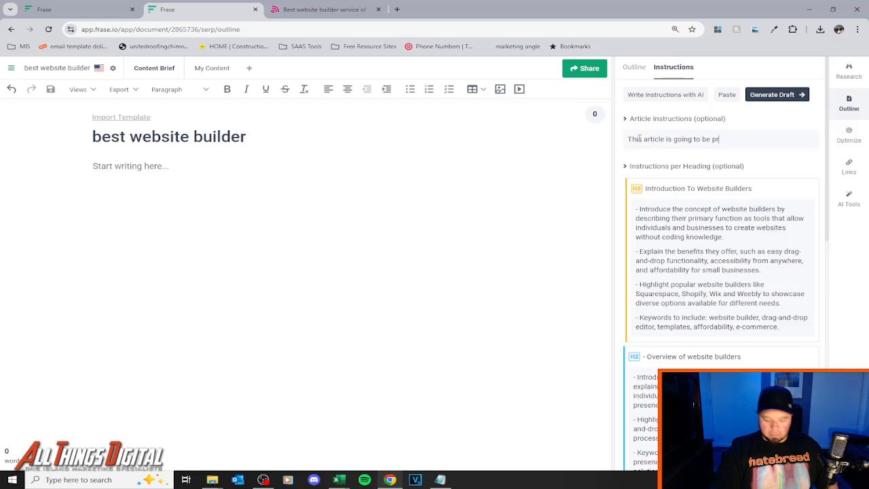
text(omoting profes)
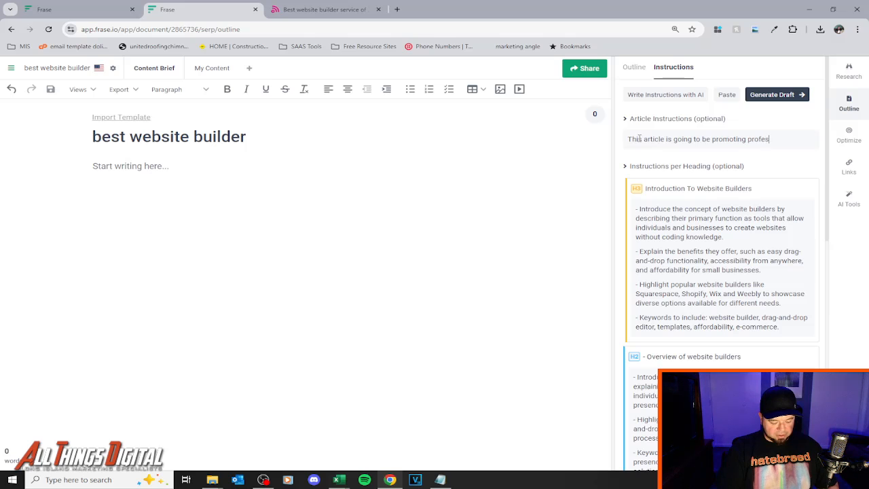
text(sional website d)
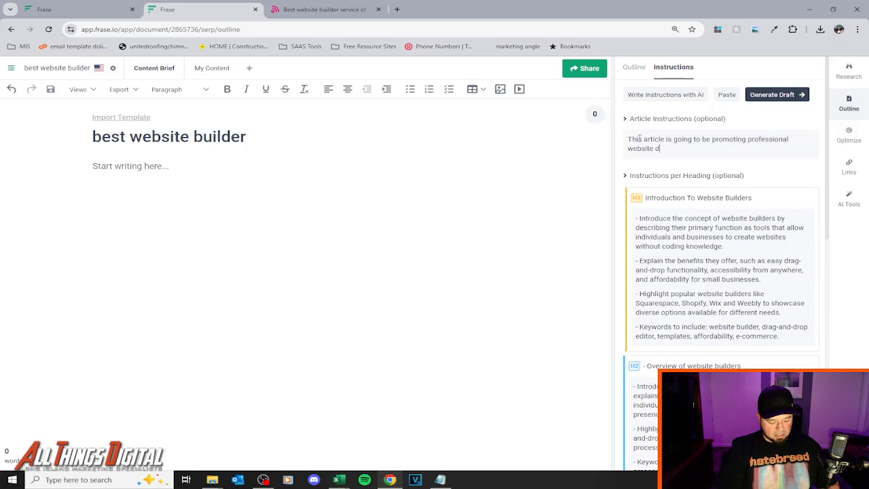
text(evelopment se)
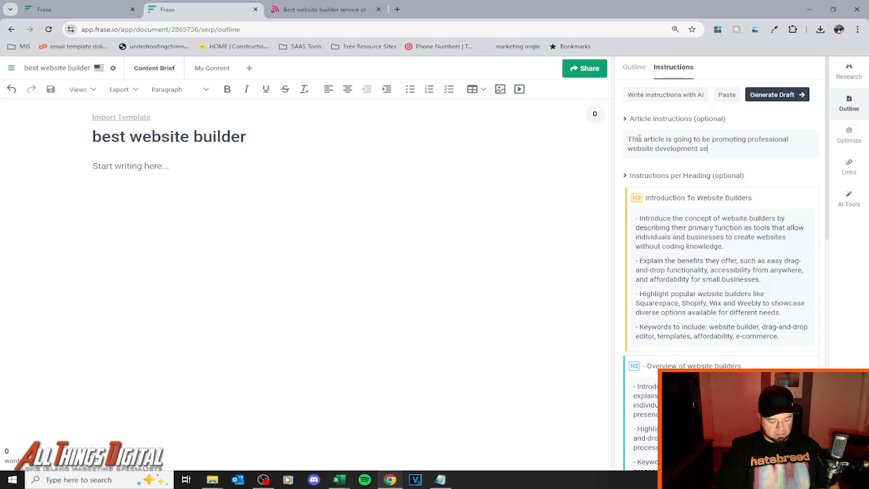
text(rvices)
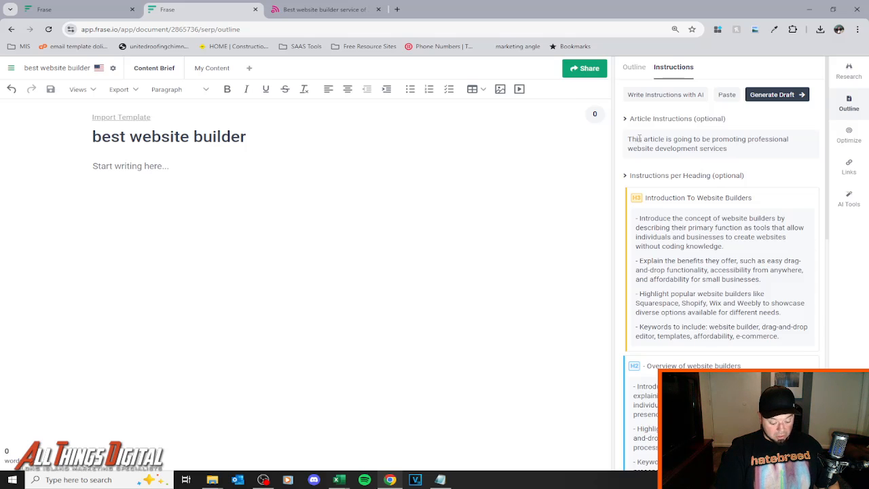
text( as )
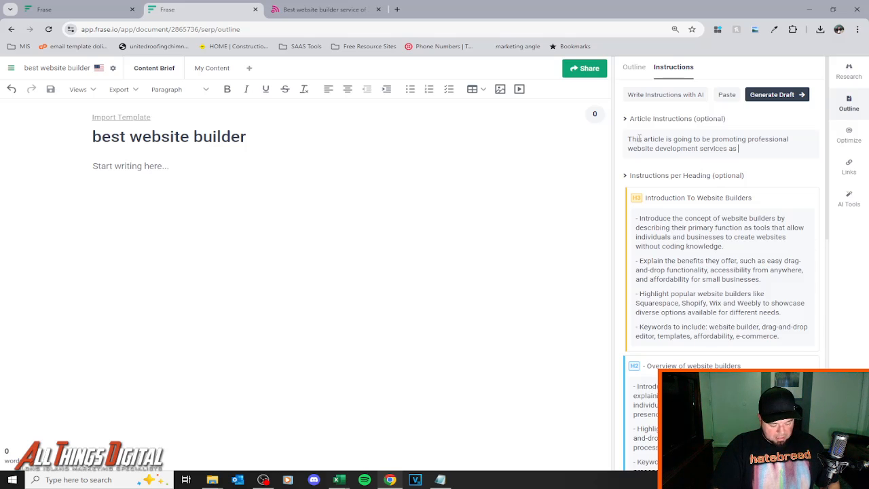
text(a better optio)
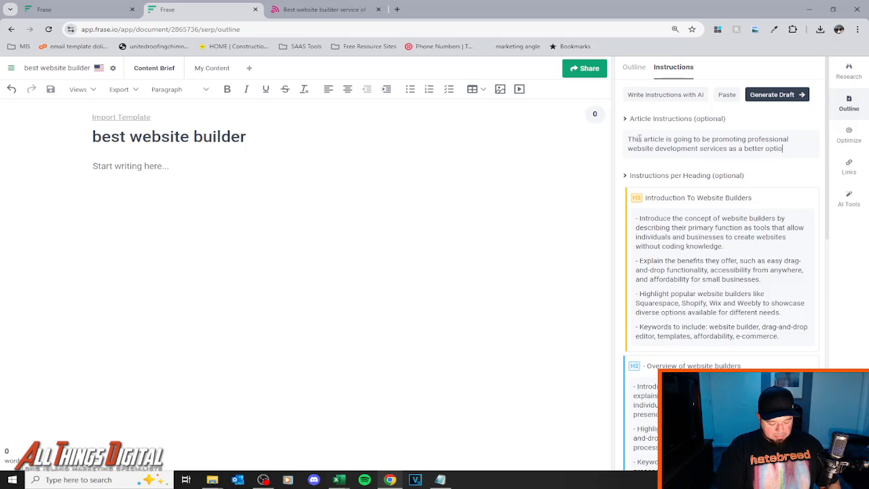
text(n over DIY services.)
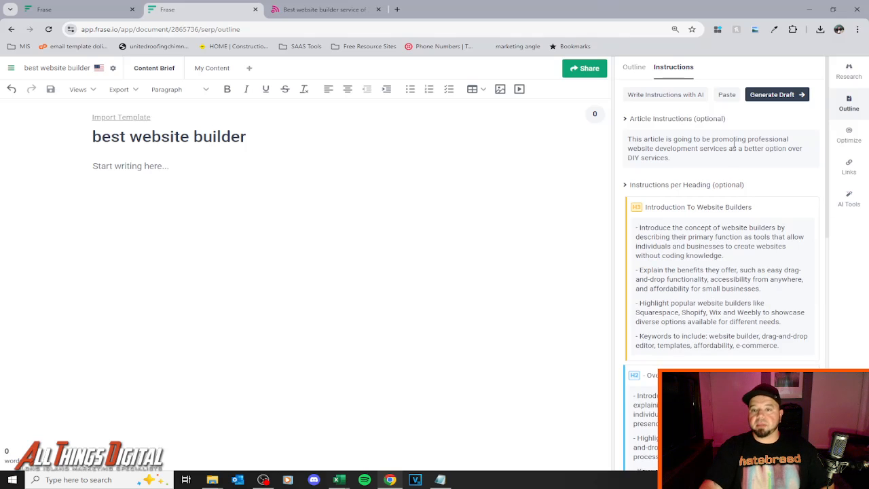
Generate the AI draft from the article and heading instructions and skim the resulting text.
scroll(700, 351, down, 10)
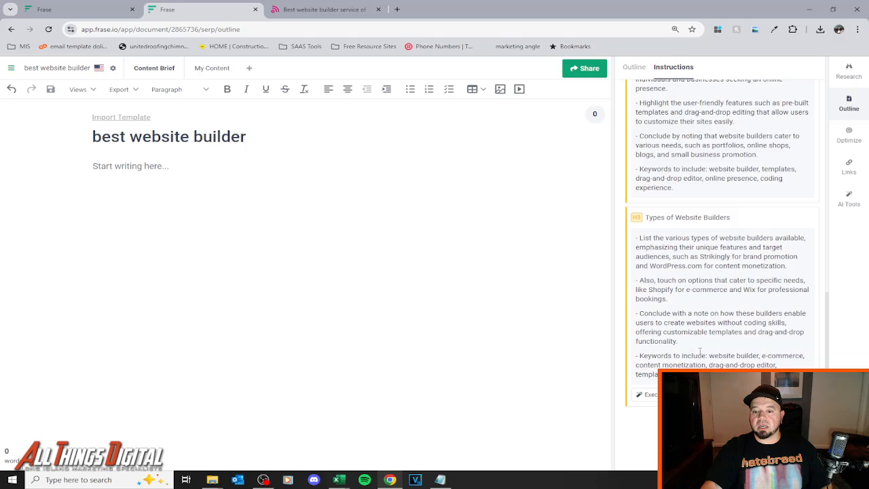
scroll(700, 351, up, 10)
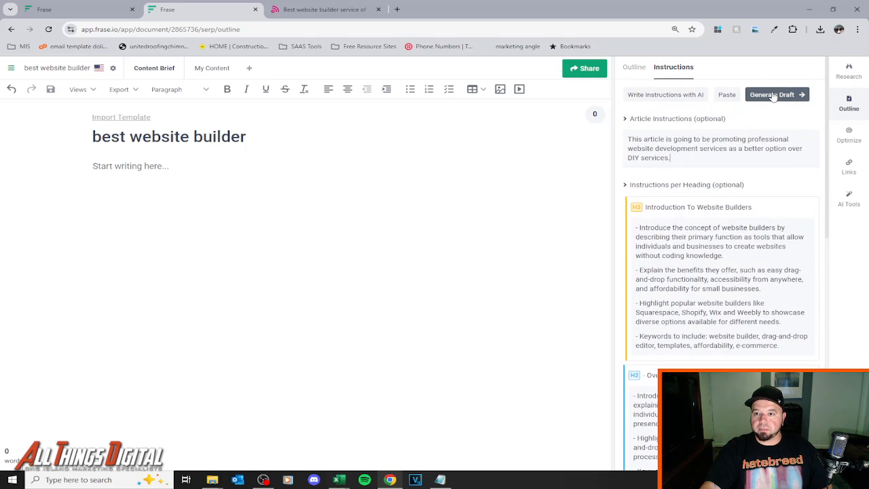
click(773, 95)
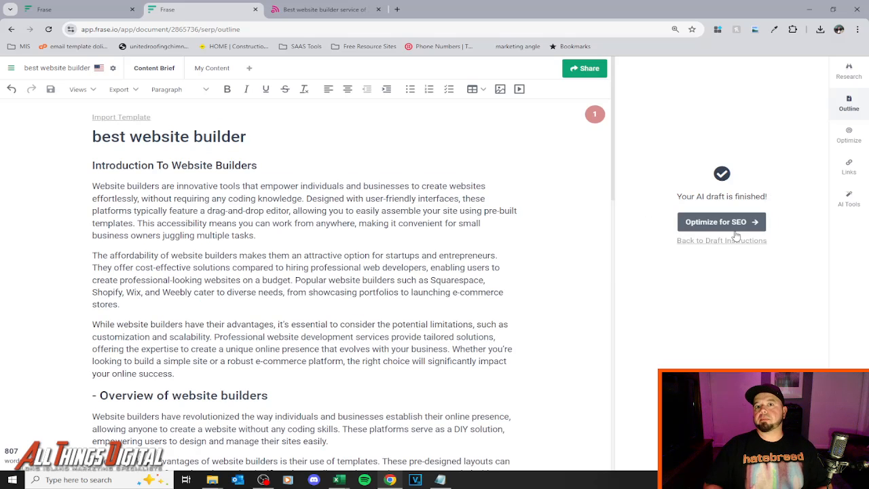
scroll(363, 115, down, 15)
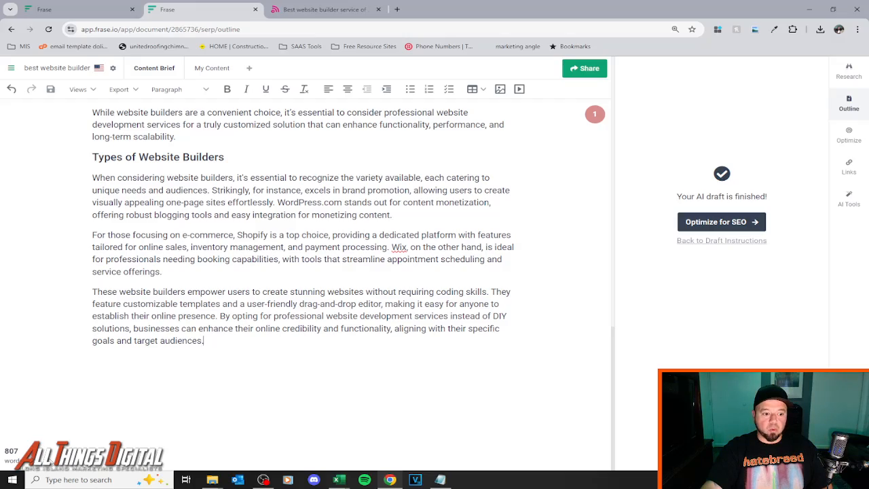
scroll(392, 373, up, 10)
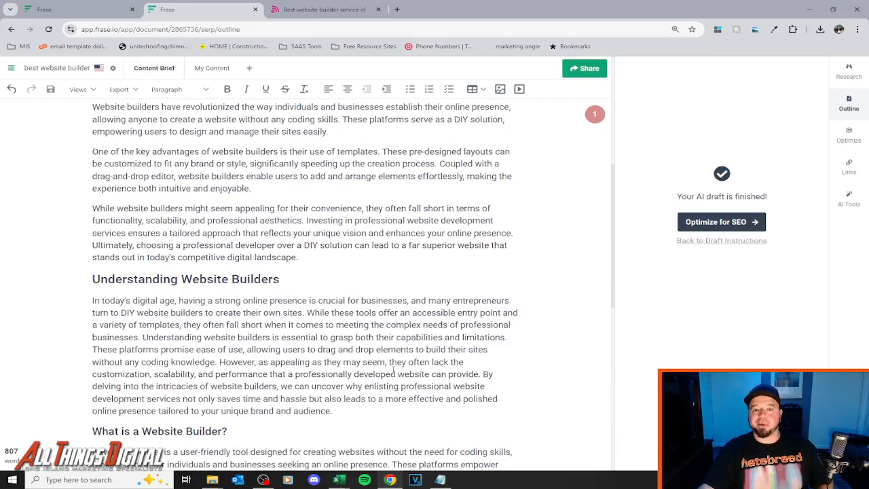
scroll(394, 370, up, 5)
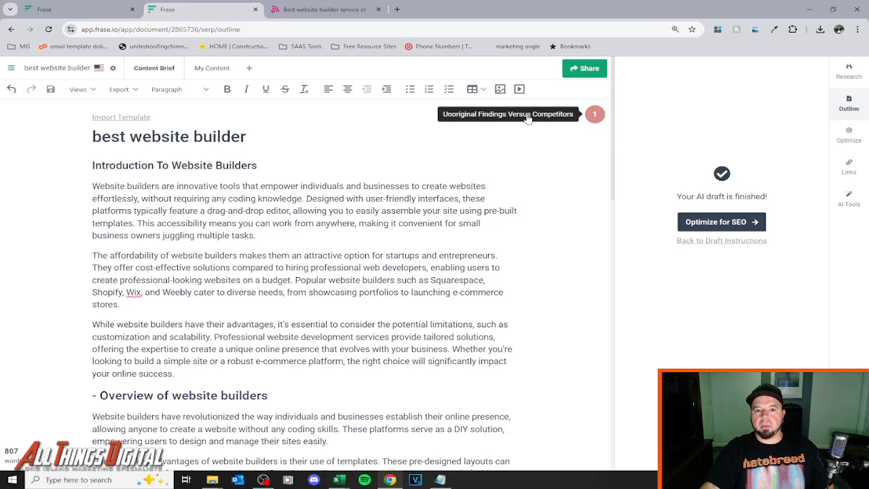
Open the unoriginal findings versus competitors, go to the flagged heading in the draft and reword it to "What Website Builders Do?".
click(595, 116)
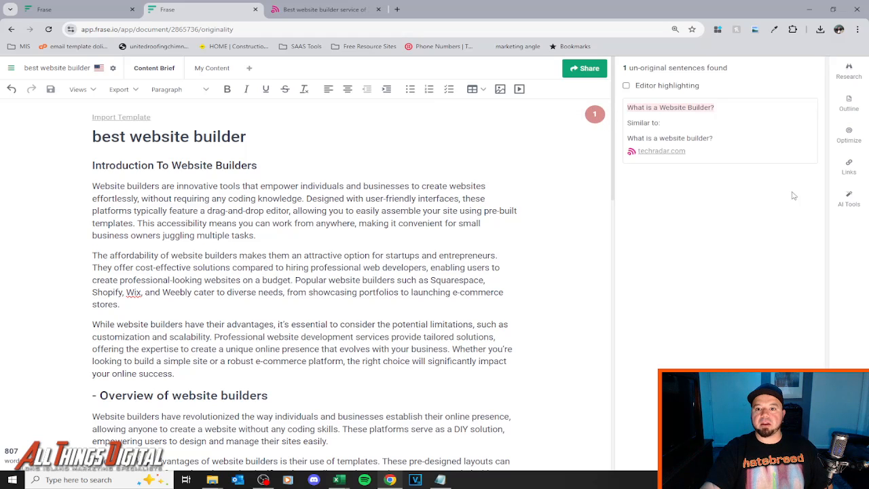
click(681, 110)
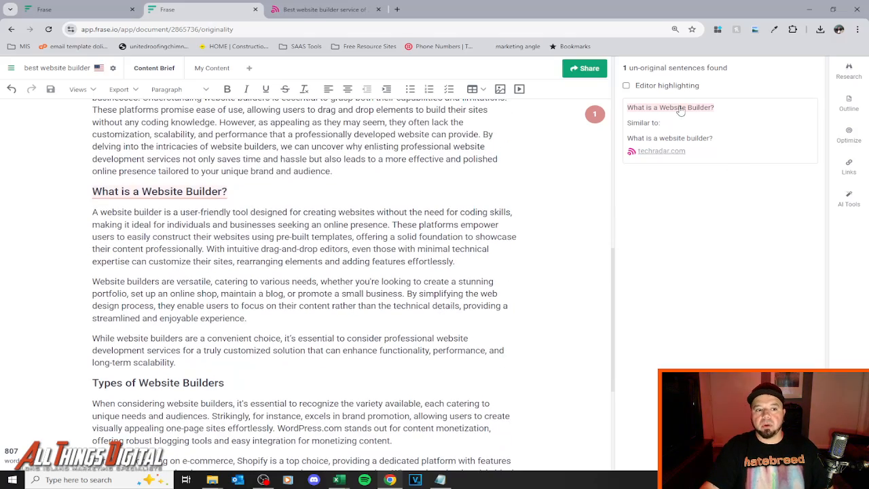
click(146, 190)
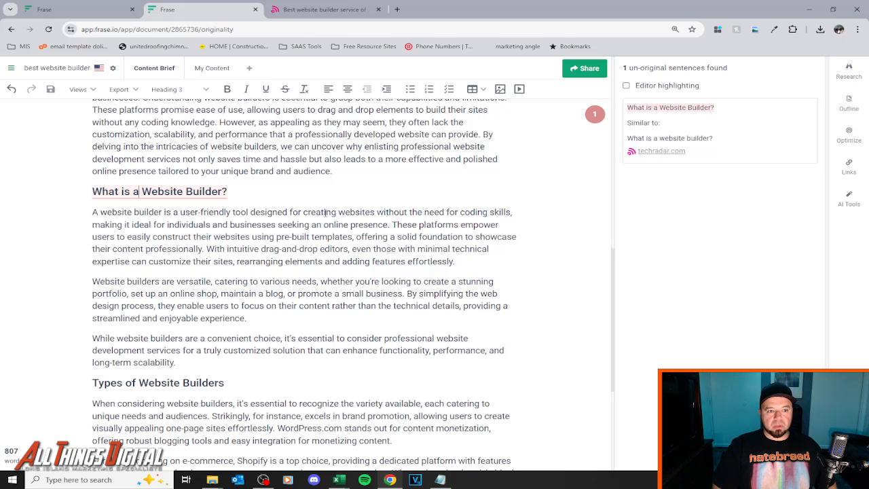
key(BackSpace)
key(BackSpace)
key(BackSpace)
key(BackSpace)
key(BackSpace)
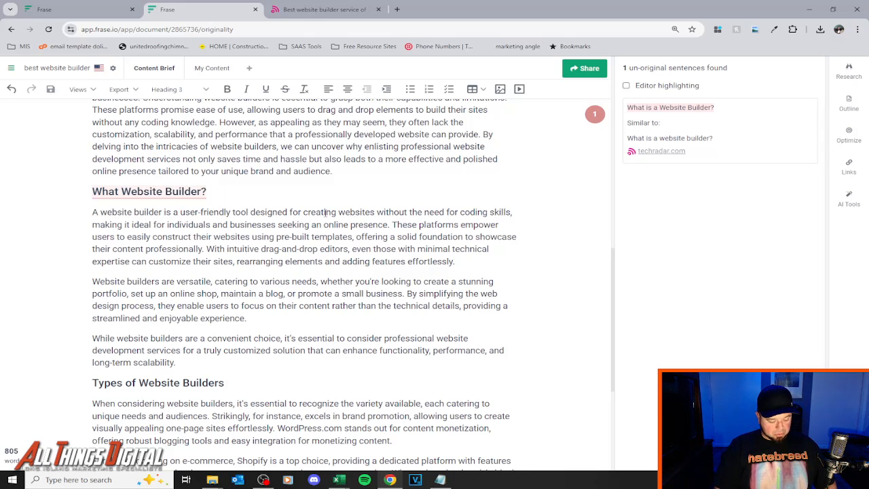
text(s Do)
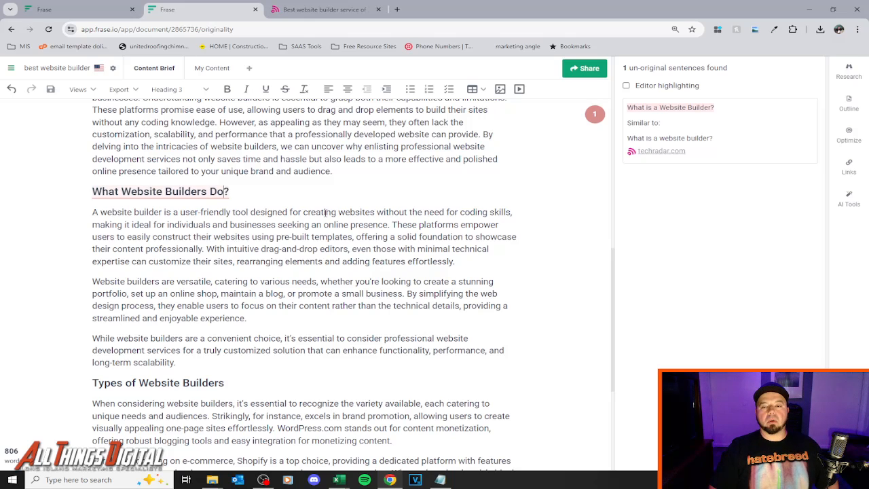
click(390, 256)
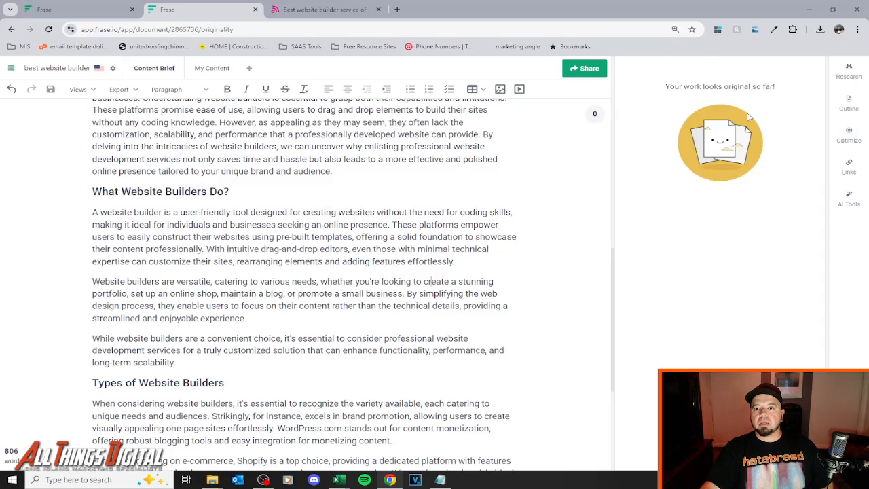
Review the draft, check its topic score for SEO optimization and compare its score and word count with the competitors' pages.
scroll(617, 158, up, 5)
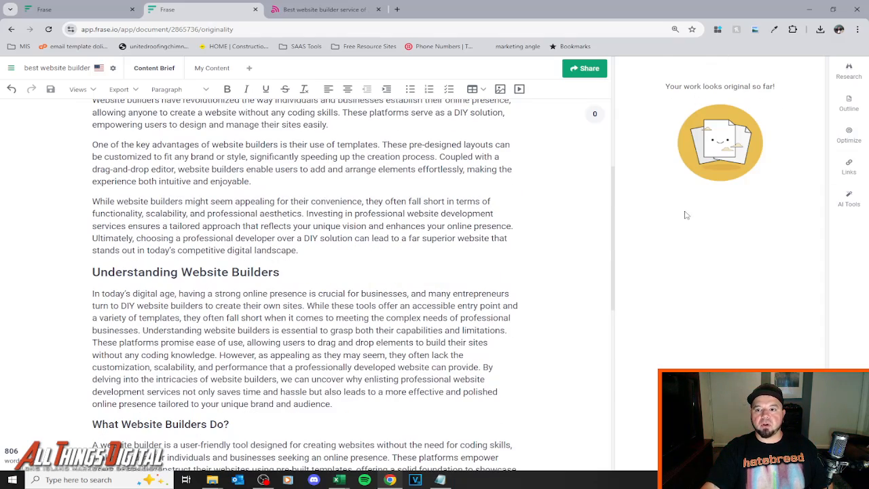
scroll(252, 181, up, 5)
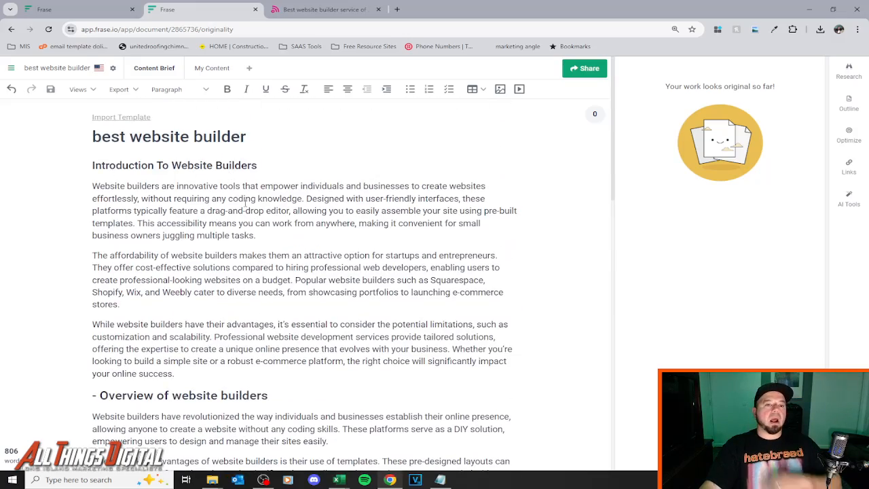
scroll(260, 196, down, 15)
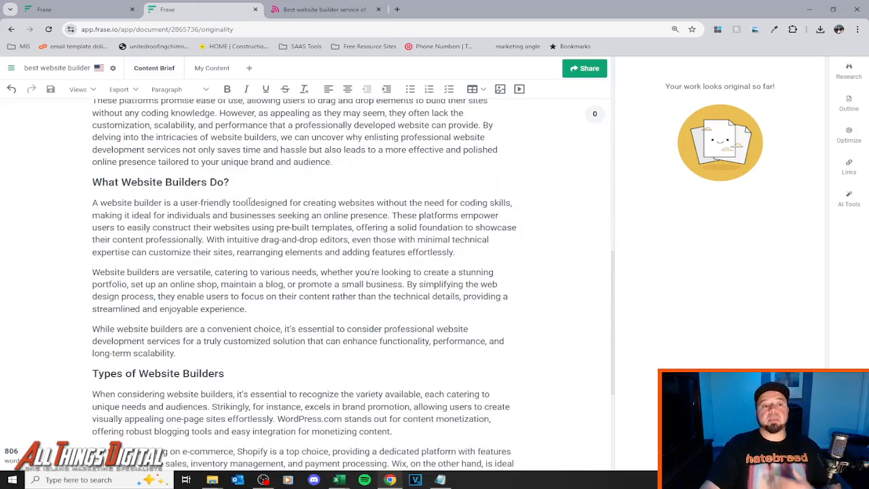
scroll(250, 201, down, 2)
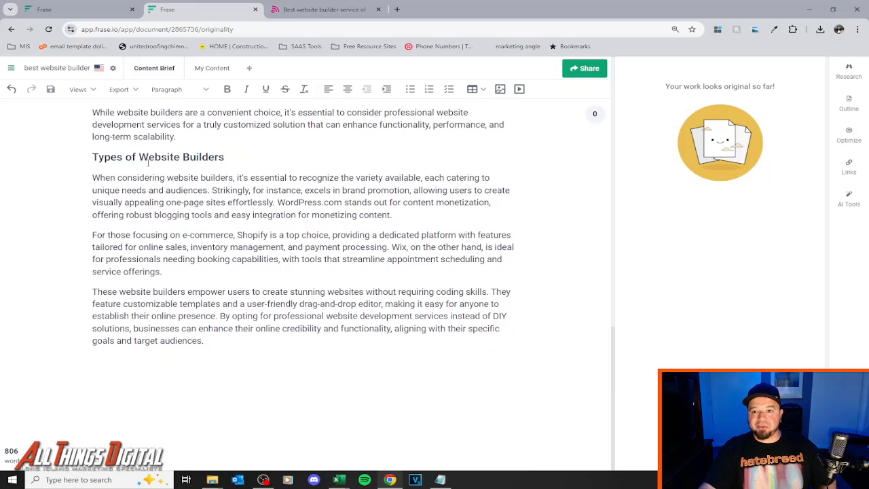
scroll(248, 201, up, 15)
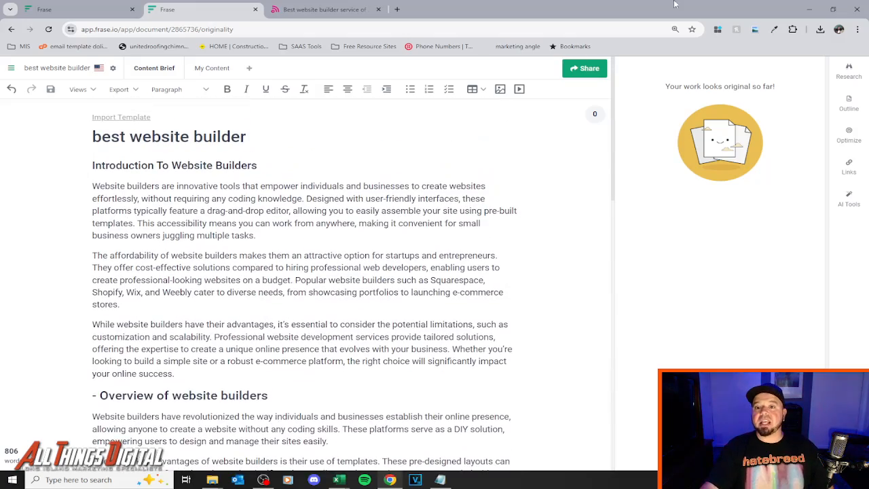
click(850, 138)
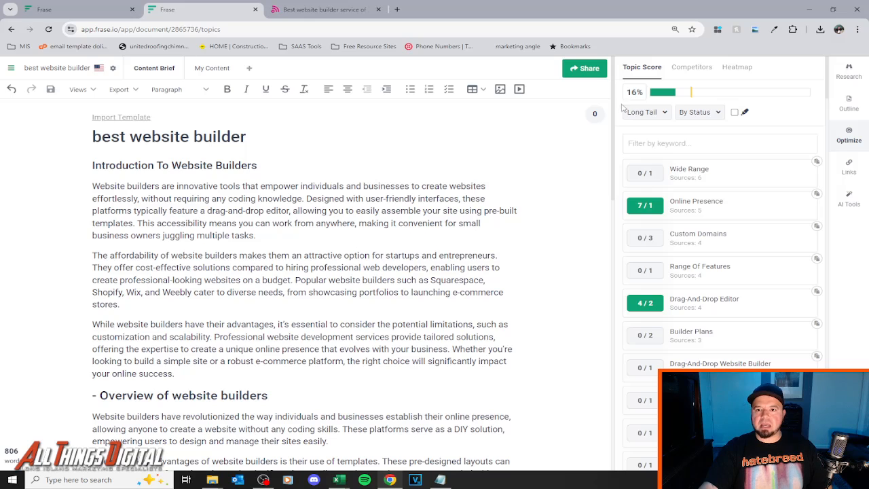
click(691, 65)
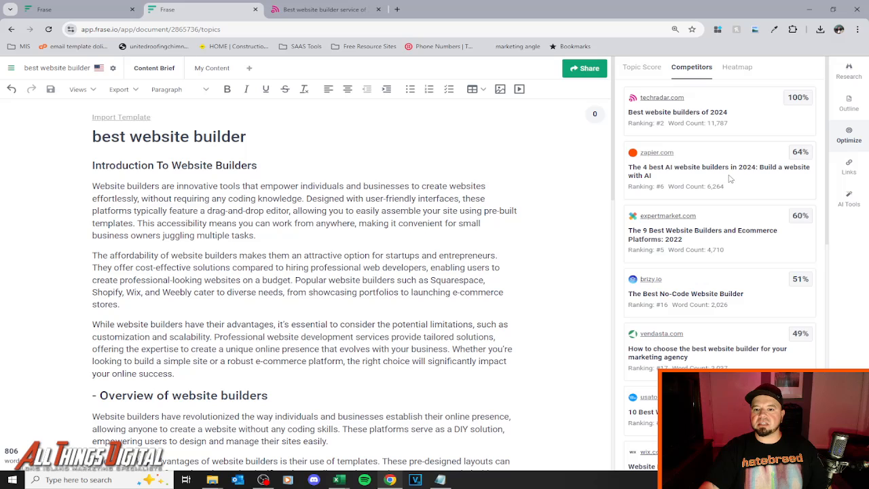
scroll(748, 266, down, 3)
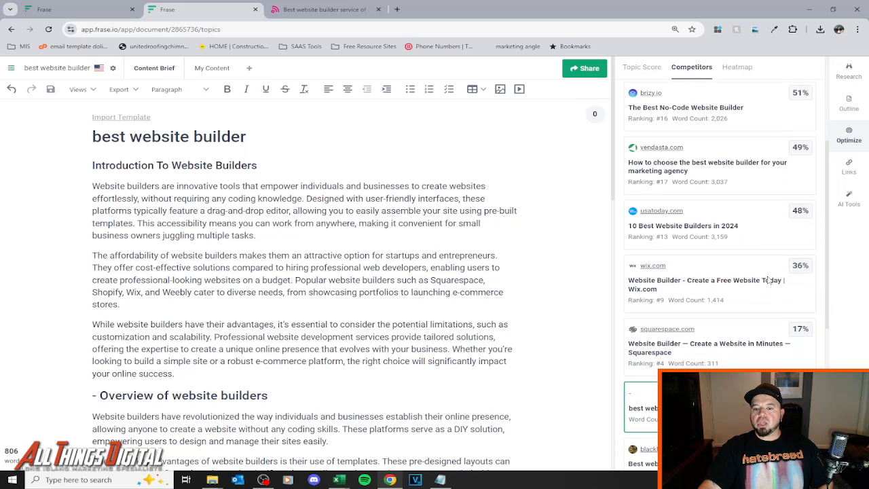
scroll(770, 279, down, 2)
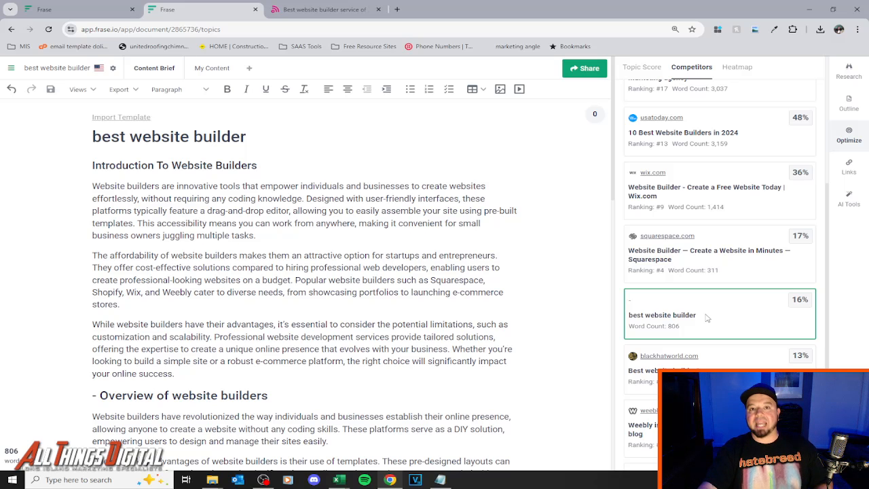
scroll(743, 330, up, 6)
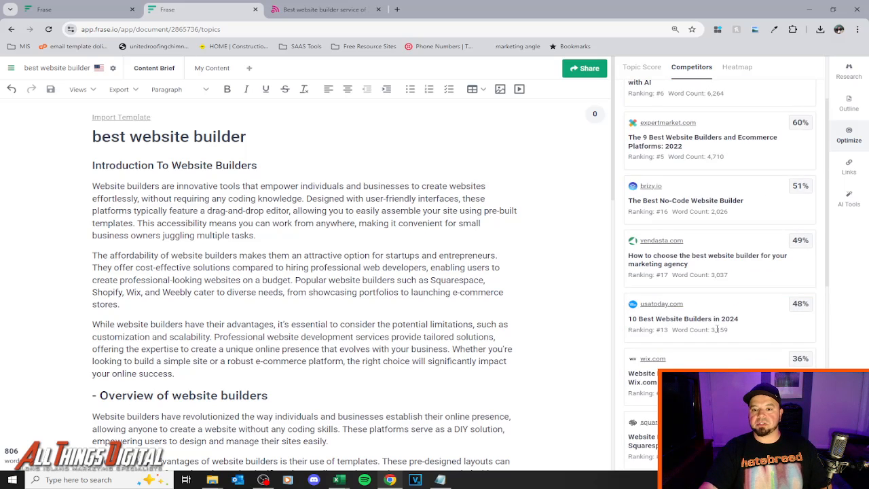
Compare the scores, Google rankings and word counts of all competitor pages with the draft's own entry.
scroll(777, 353, down, 4)
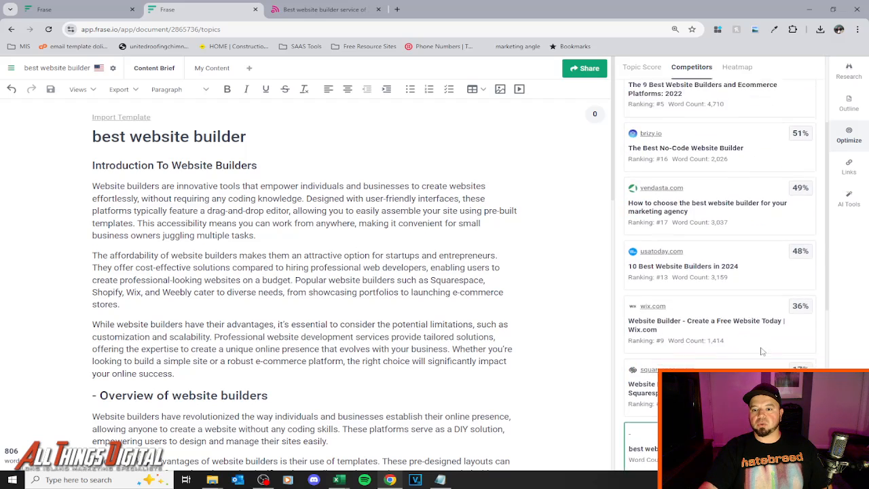
scroll(777, 361, up, 5)
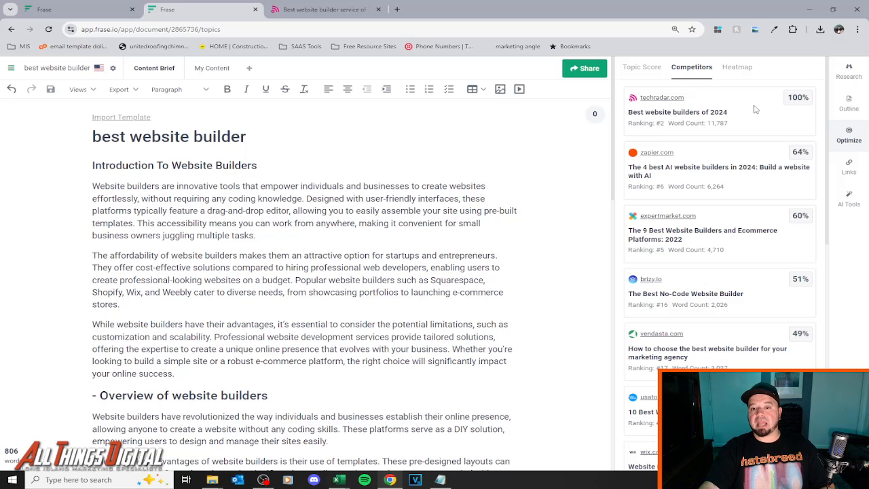
scroll(729, 261, down, 1)
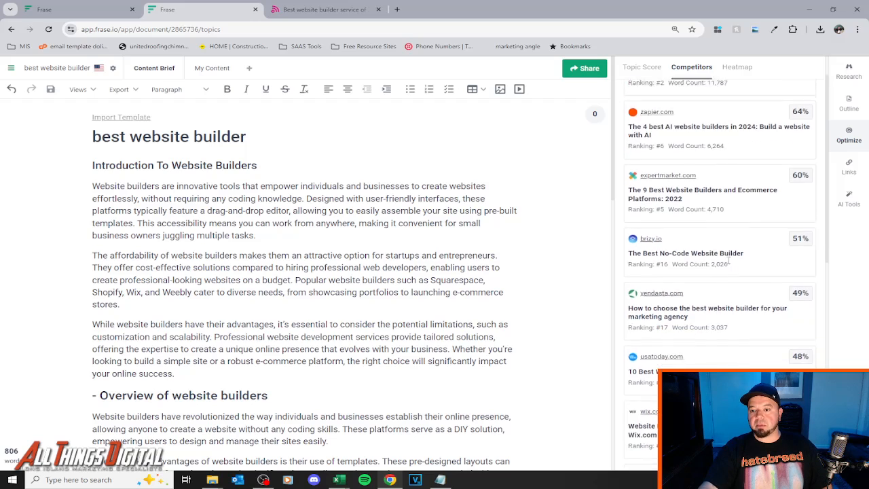
scroll(729, 262, down, 8)
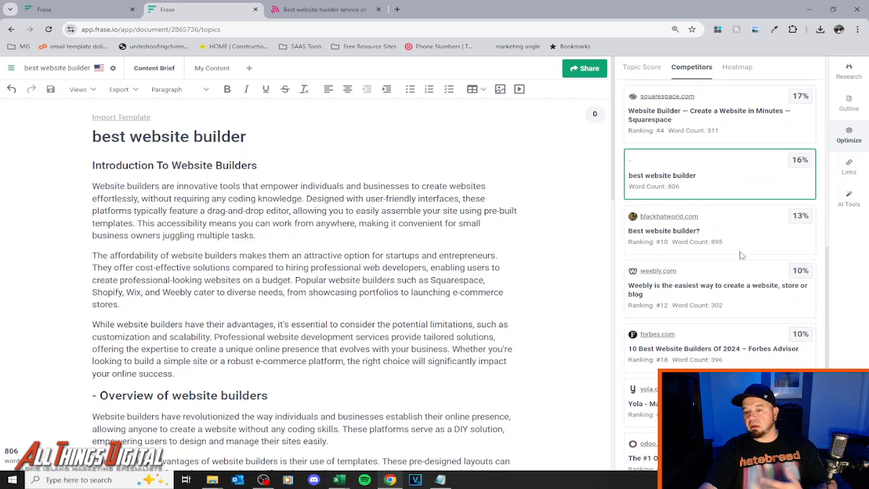
scroll(741, 256, down, 2)
scroll(742, 255, up, 10)
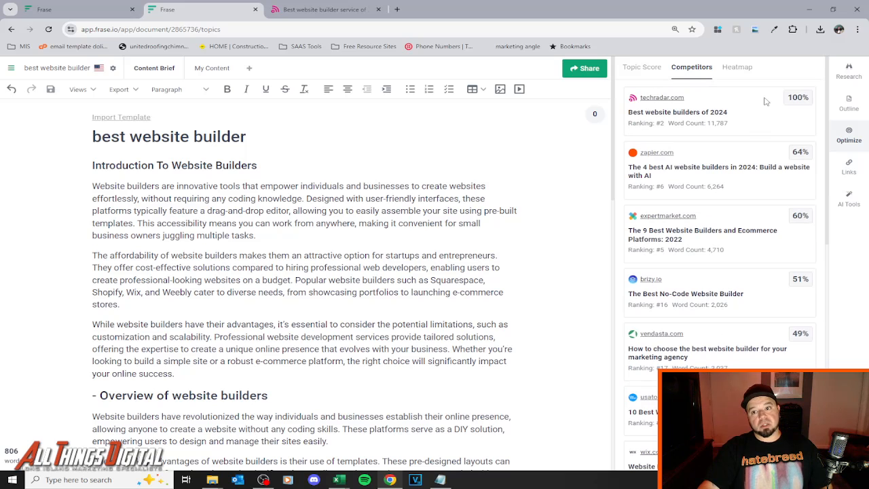
scroll(750, 151, down, 6)
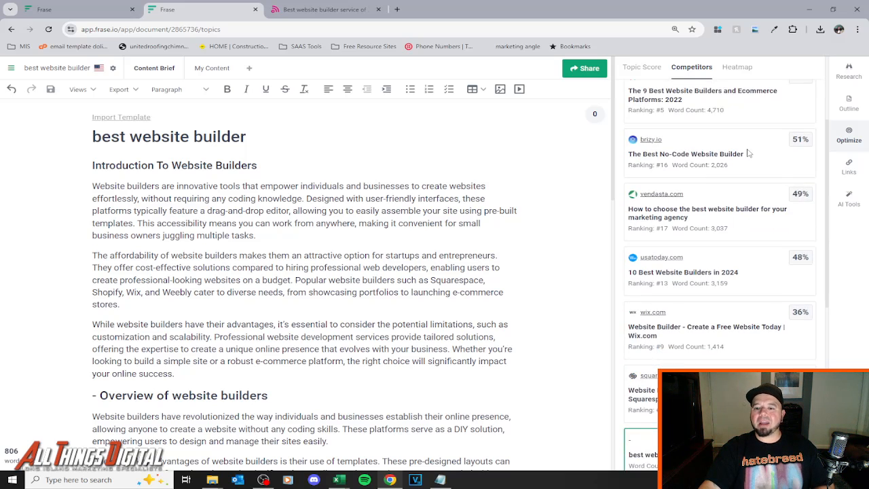
scroll(749, 154, down, 4)
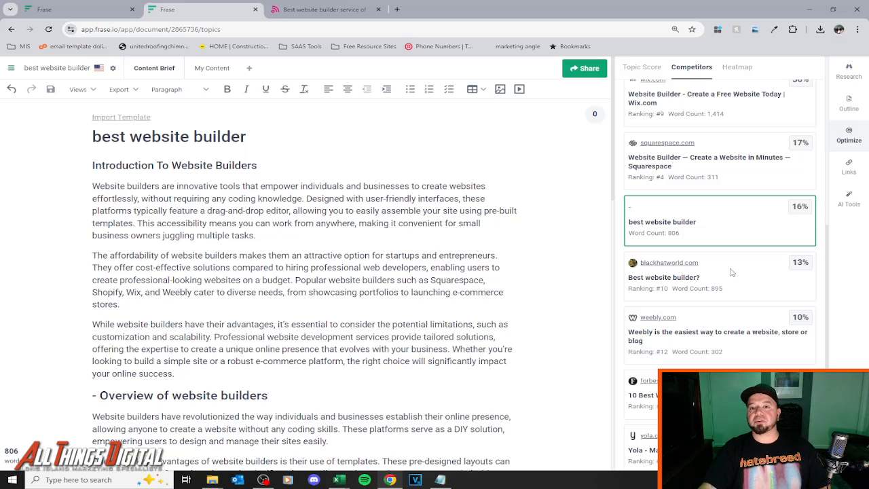
scroll(733, 269, up, 10)
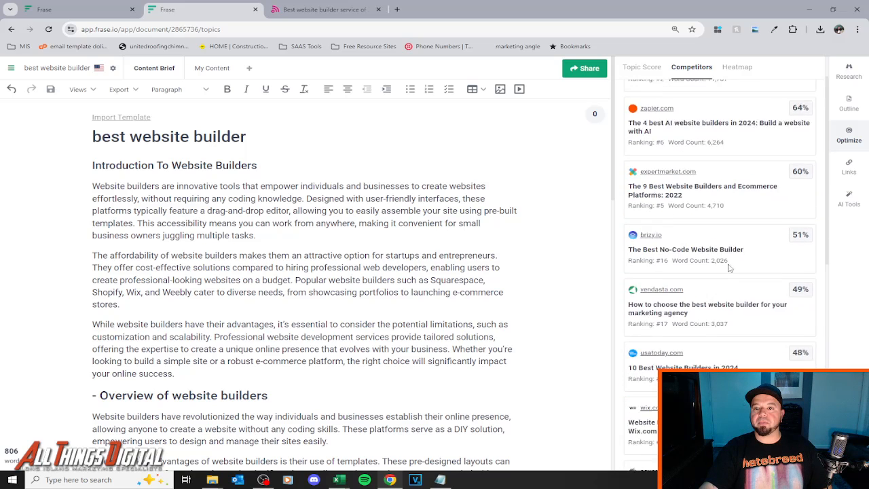
Open the long-tail topic heatmap, examine how often the draft and each ranking page use the topics, and close it.
click(739, 68)
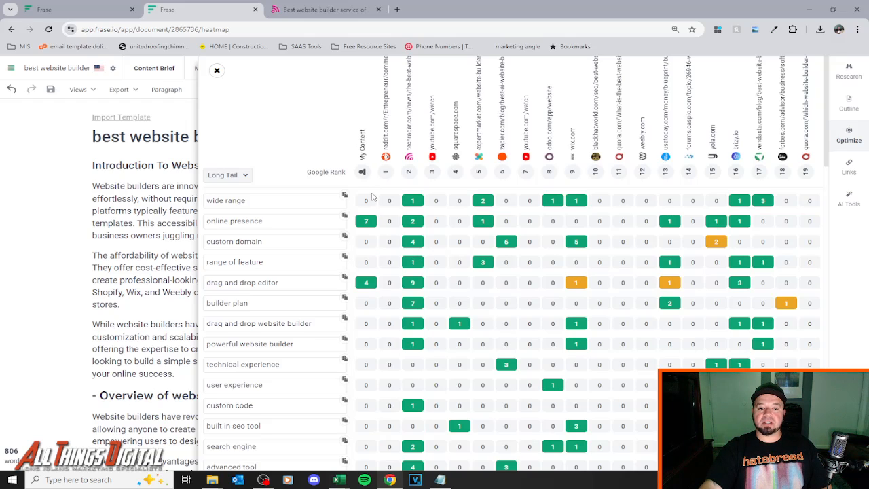
scroll(372, 197, down, 2)
scroll(370, 198, down, 10)
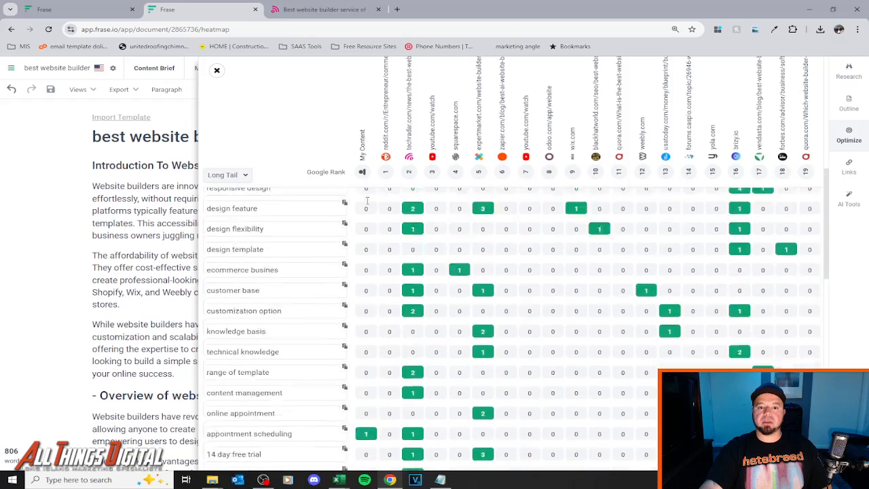
scroll(367, 201, down, 10)
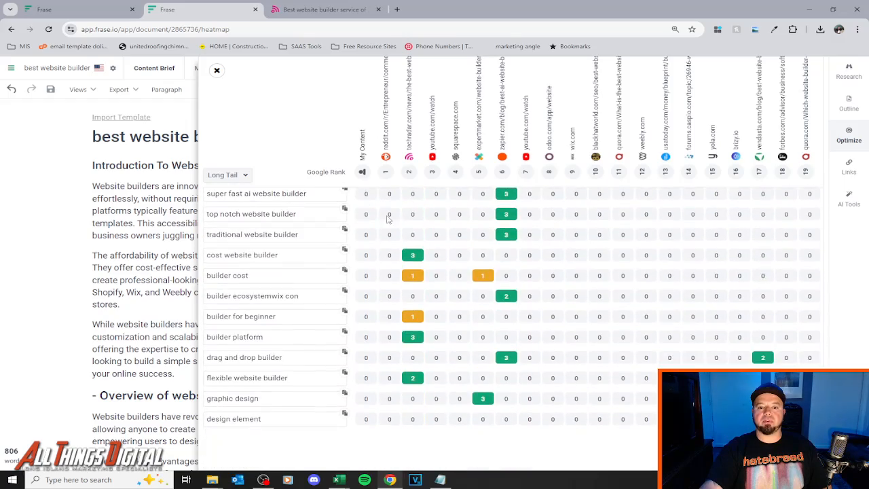
scroll(407, 204, up, 1)
scroll(411, 201, up, 15)
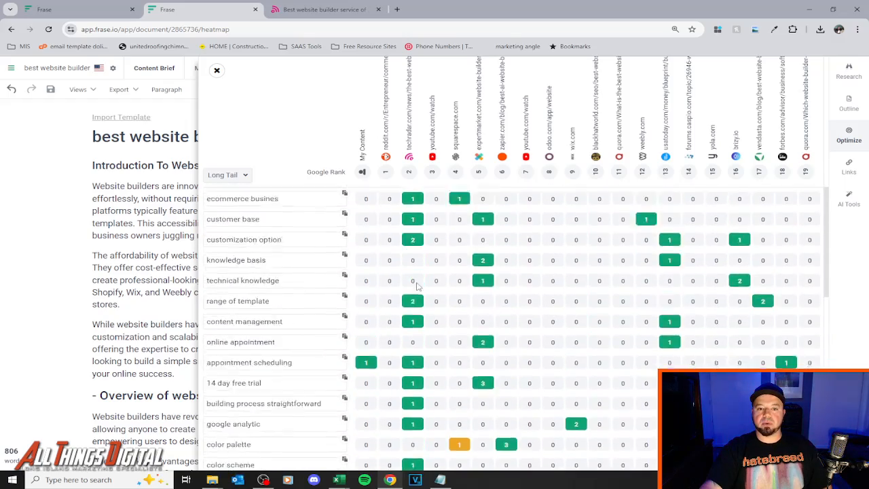
scroll(418, 286, up, 5)
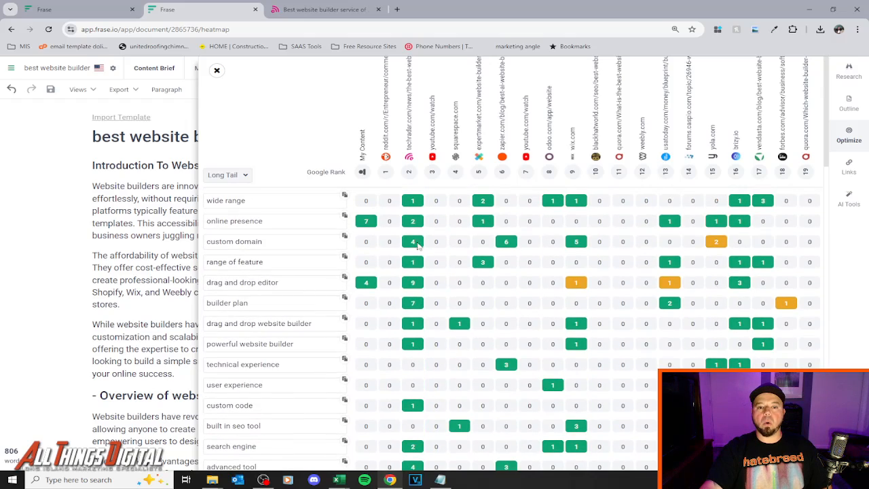
scroll(418, 218, down, 6)
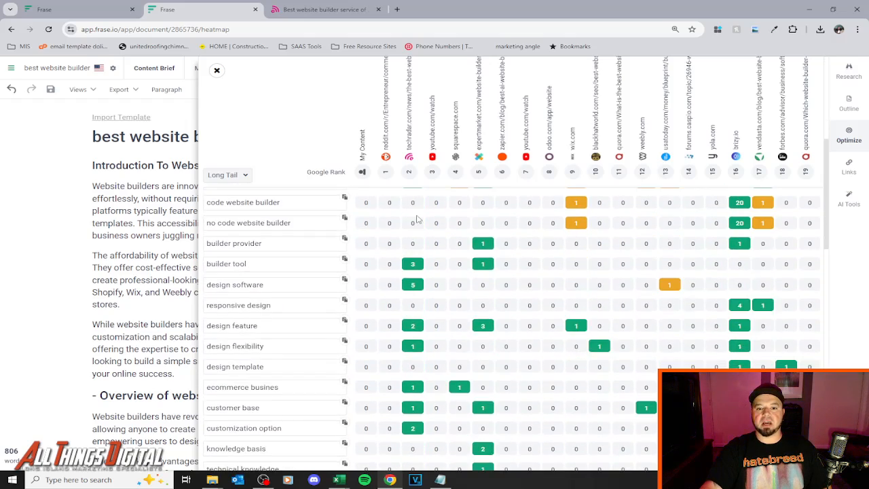
scroll(415, 223, up, 3)
scroll(414, 222, up, 3)
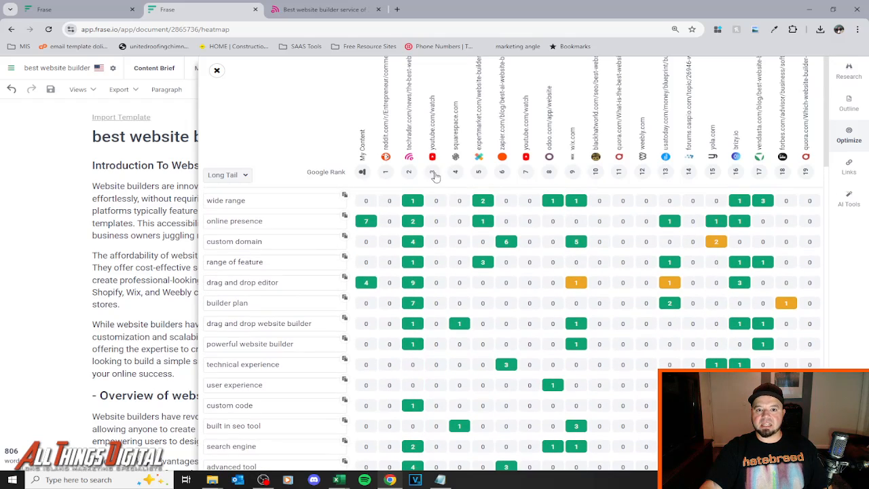
scroll(498, 222, down, 12)
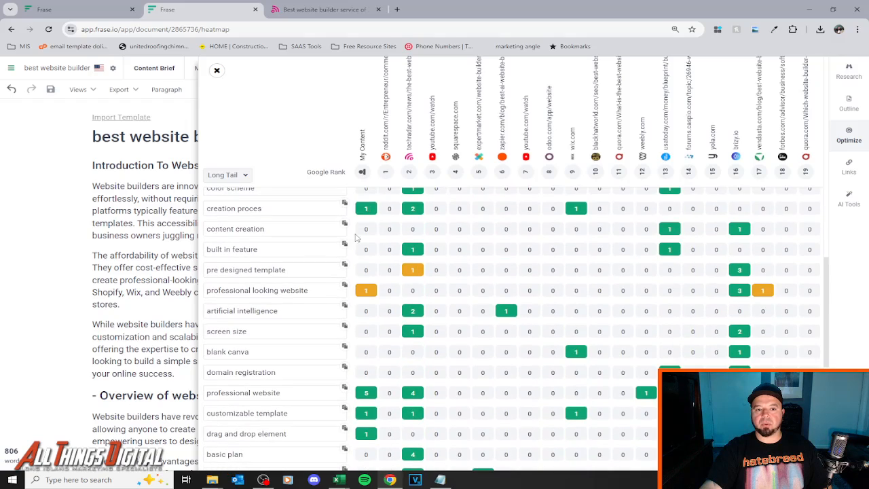
scroll(475, 320, up, 6)
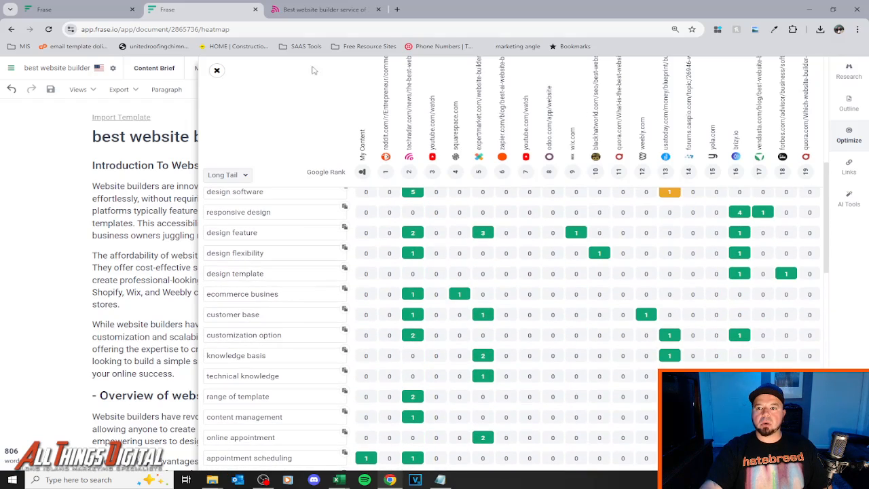
click(217, 71)
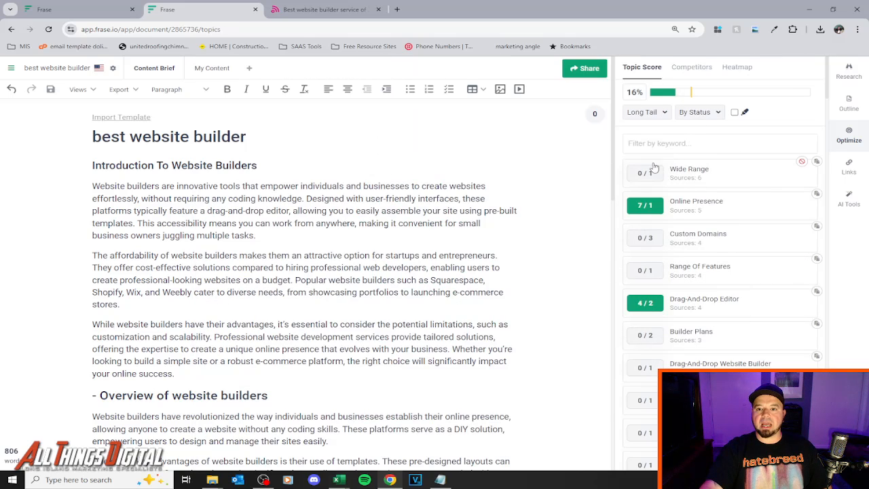
Check the topic score and the draft's usage of each long-tail topic against the recommended counts.
mouse_move(650, 205)
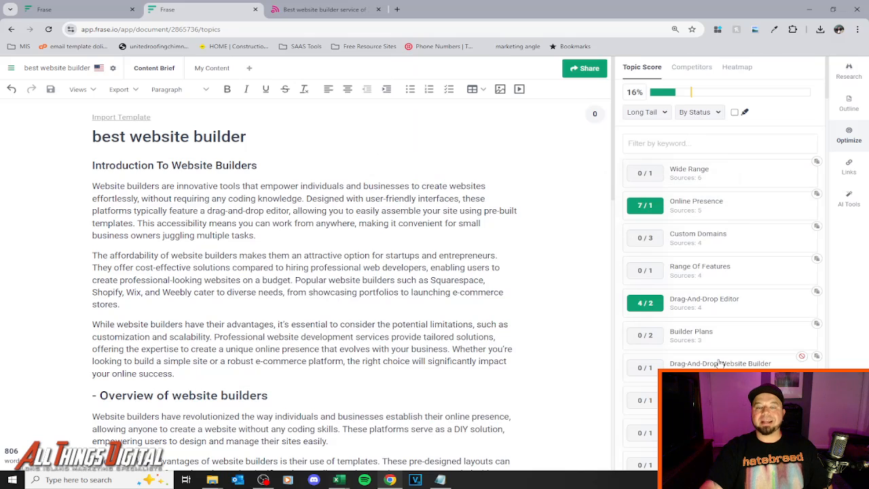
mouse_move(692, 96)
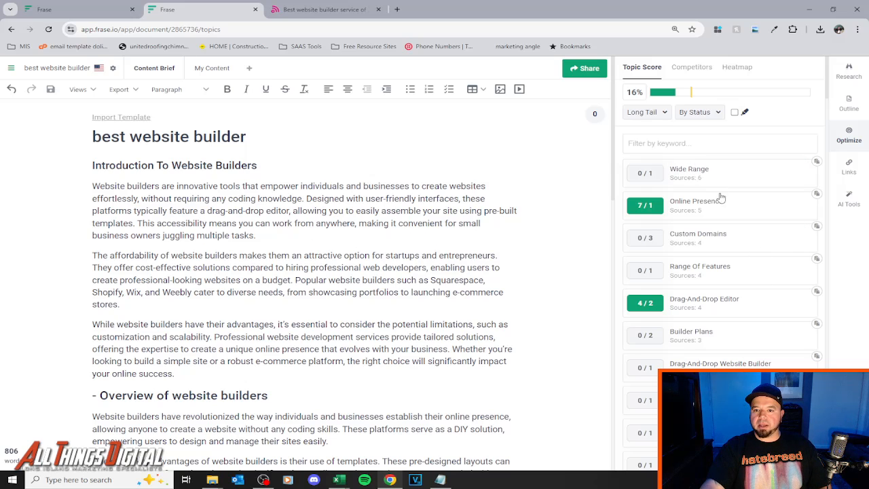
scroll(720, 194, down, 2)
scroll(718, 198, down, 2)
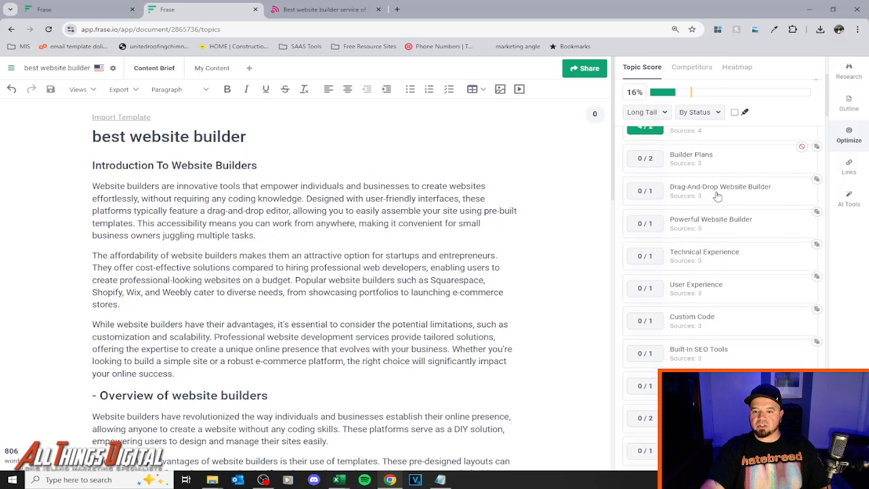
scroll(709, 330, down, 1)
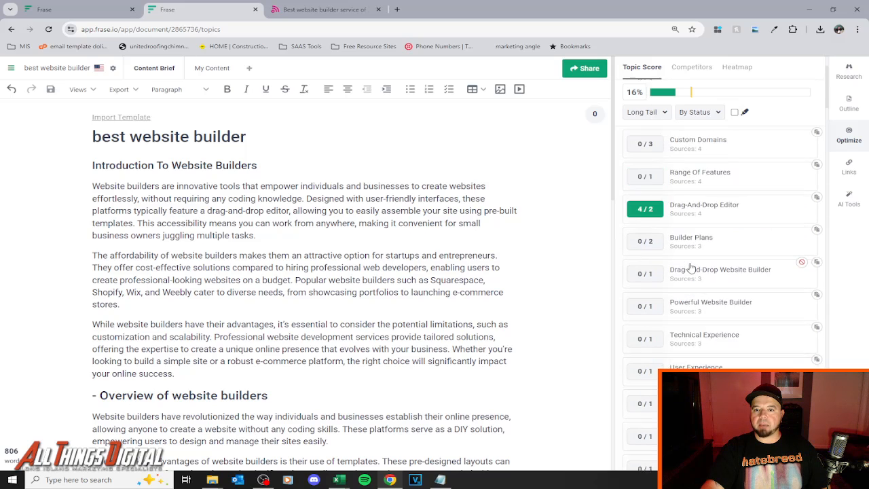
Browse the topic score lists for Clusters, Titles and Headers, and return to the Long Tail list.
click(655, 113)
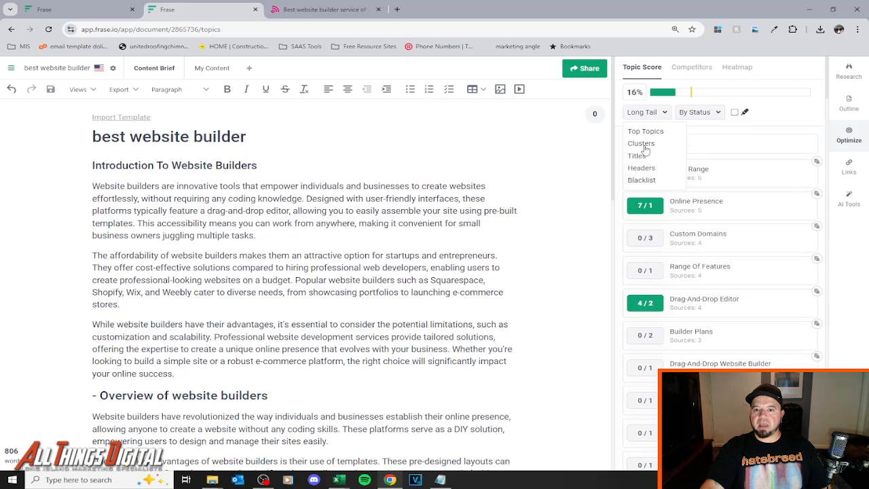
click(641, 144)
click(645, 114)
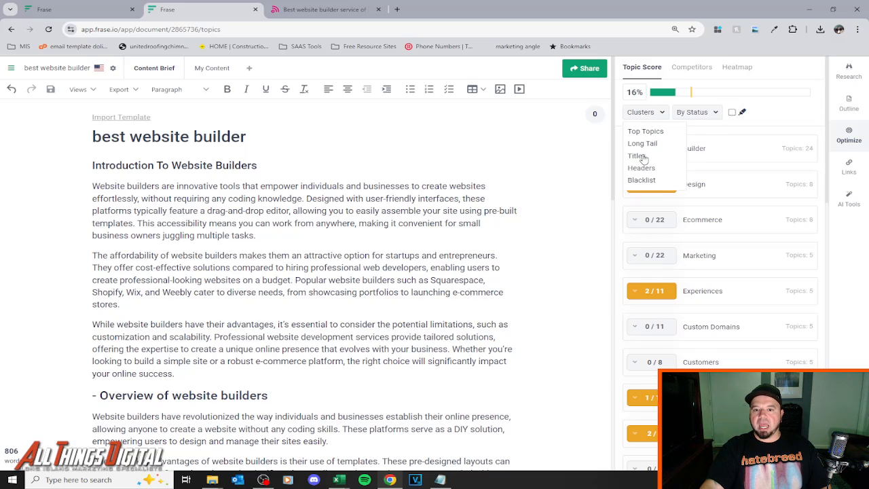
click(637, 156)
click(642, 113)
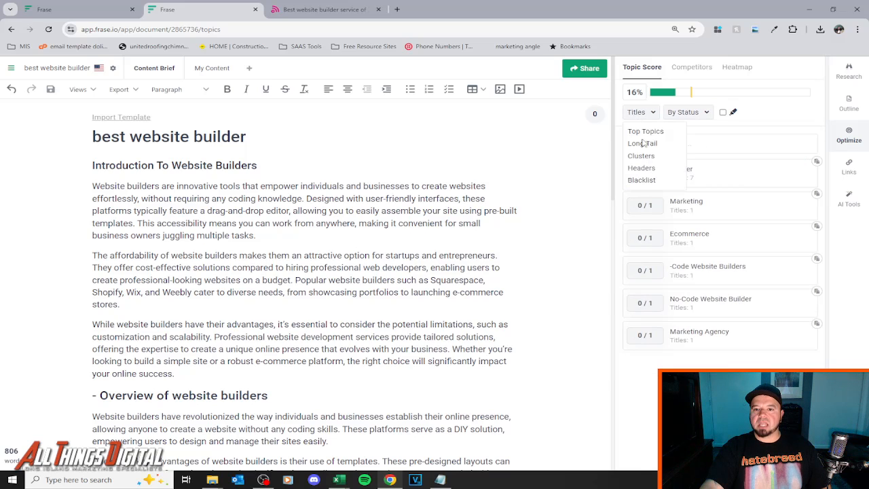
click(642, 169)
click(642, 112)
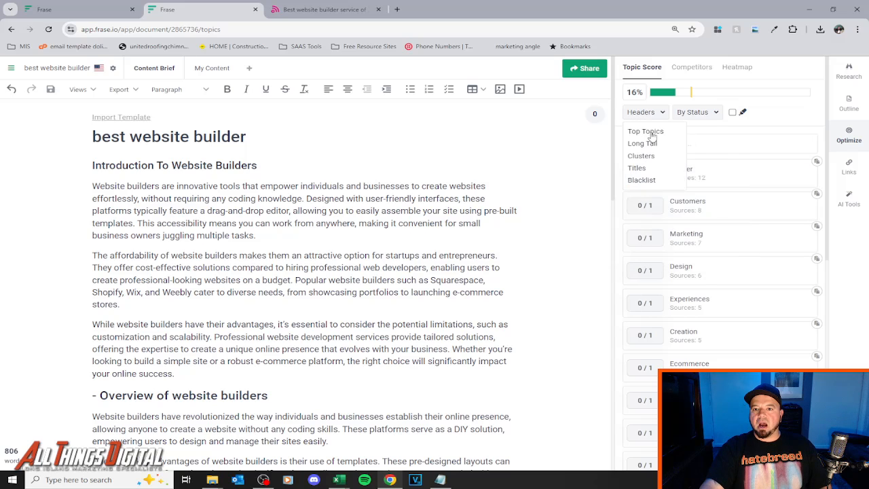
click(643, 143)
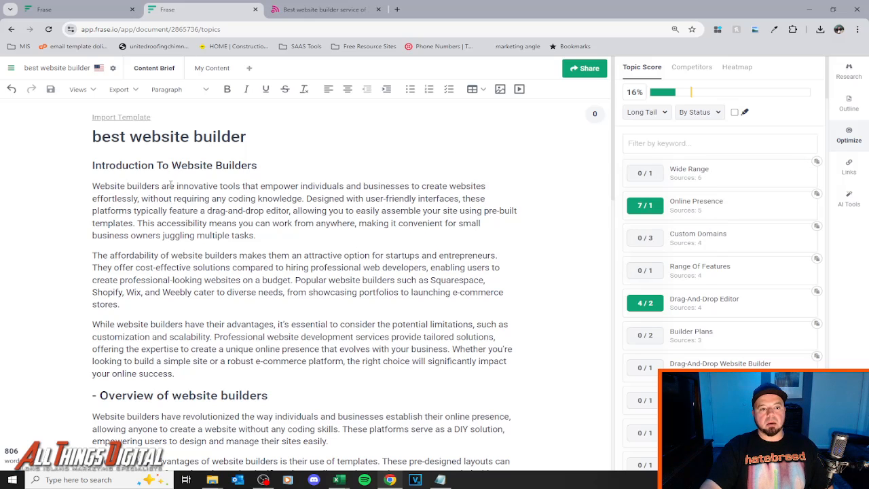
Replace "are" with "include a" in the first sentence of the introduction.
double_click(169, 186)
text(include)
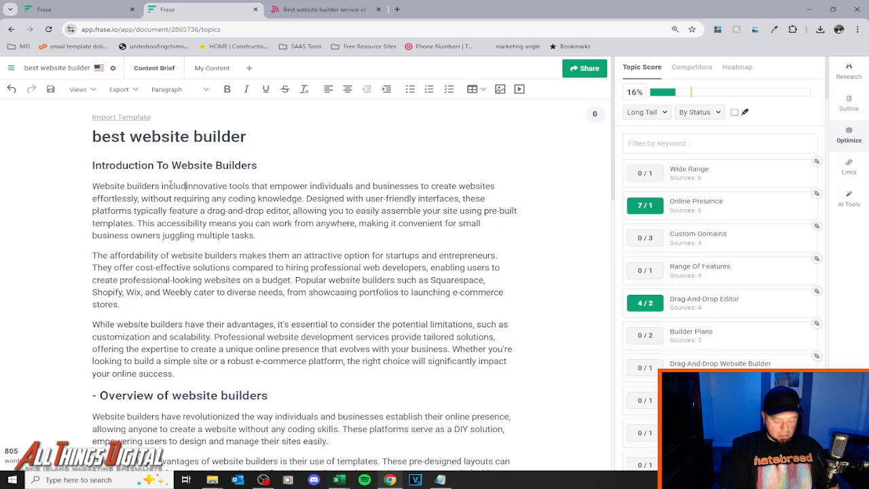
text( a)
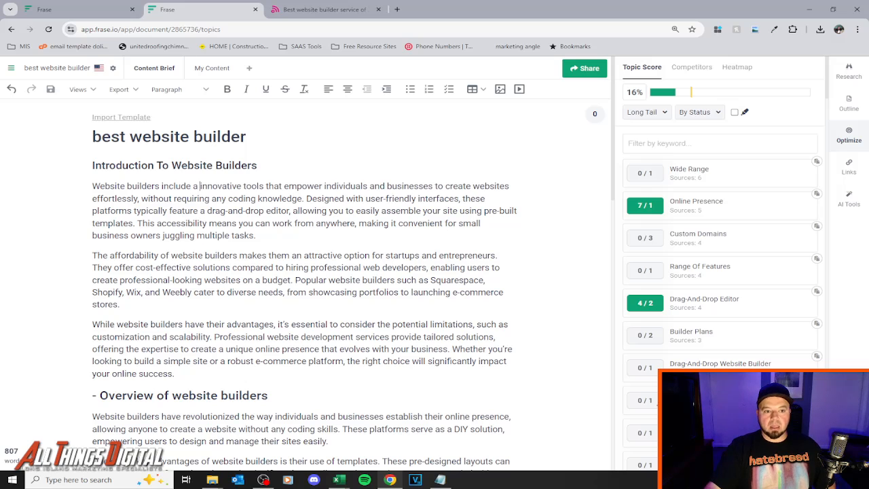
Try inserting the "Wide Range" topic after "include a" and remove the inserted phrase and its line again.
click(817, 162)
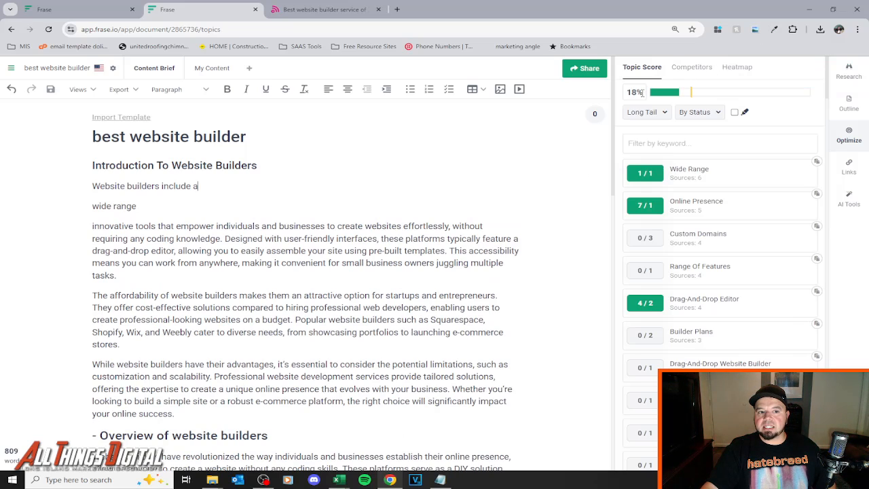
drag(138, 206, 92, 206)
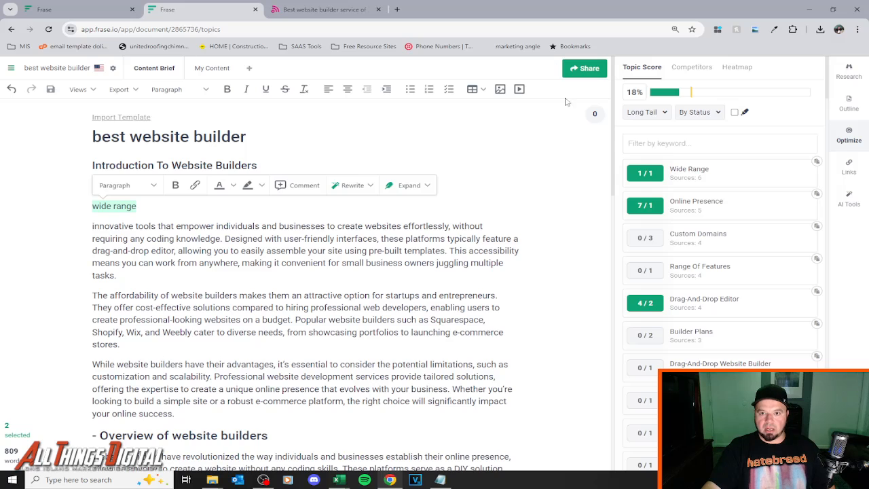
key(BackSpace)
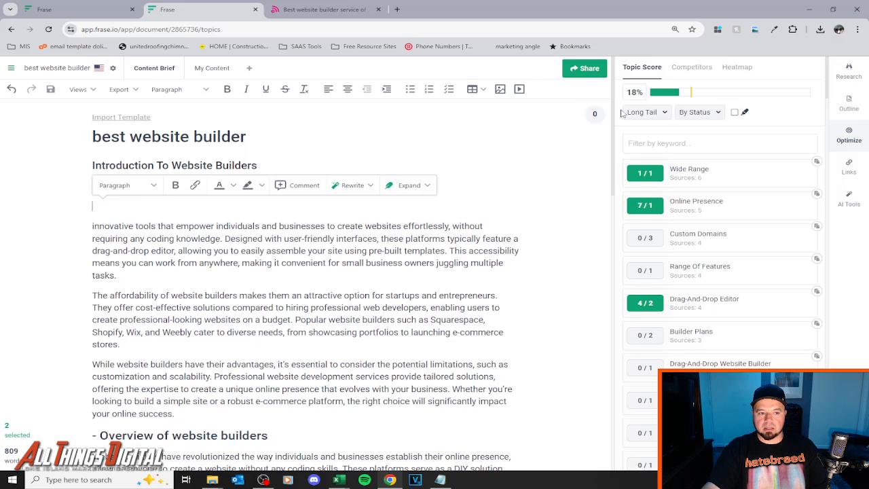
key(BackSpace)
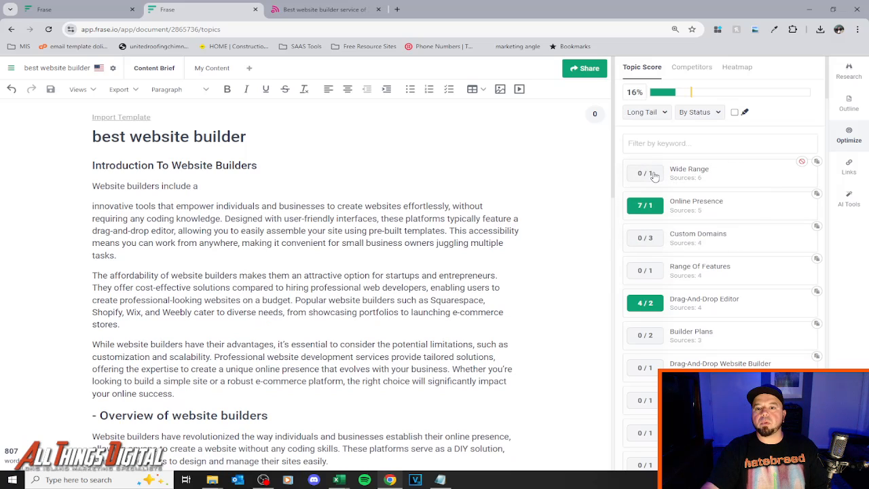
Check the competitors' average usage of the "Wide Range" topic and insert the topic into the draft after "include a".
mouse_move(658, 177)
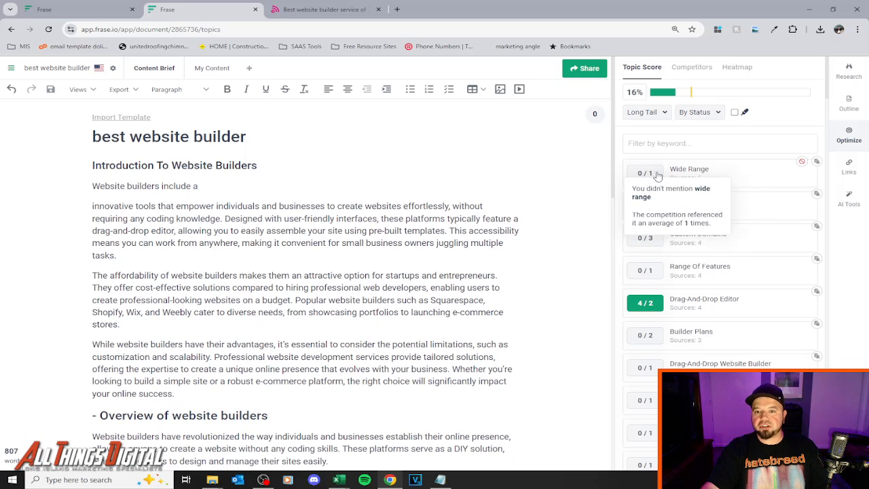
click(817, 161)
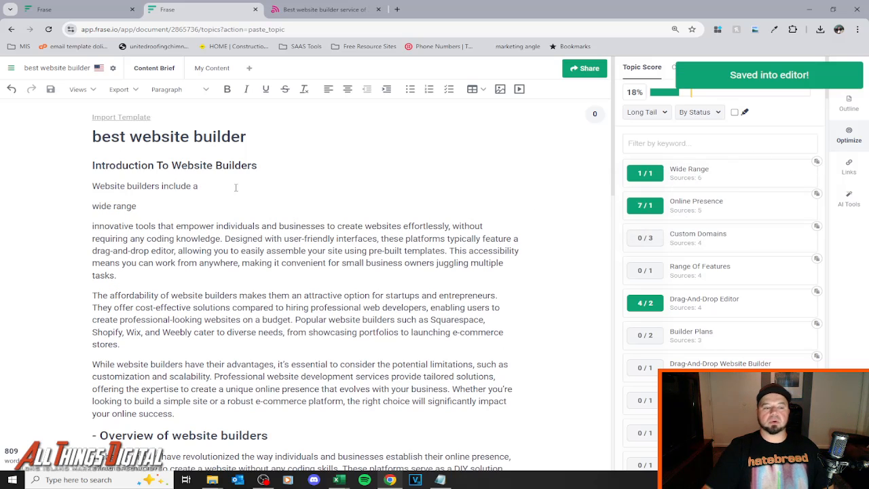
Join the separate "wide range" line into the introduction's first sentence and add "of" before "innovative tools".
key(Delete)
click(245, 186)
key(Delete)
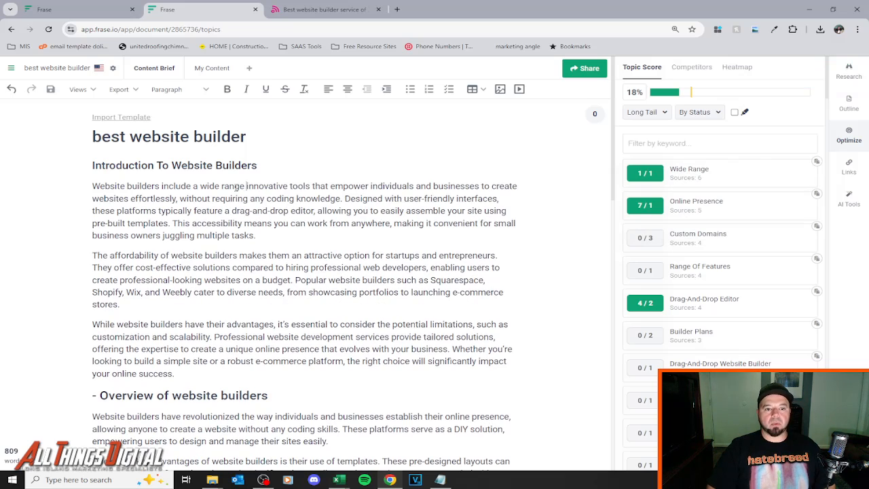
text(of)
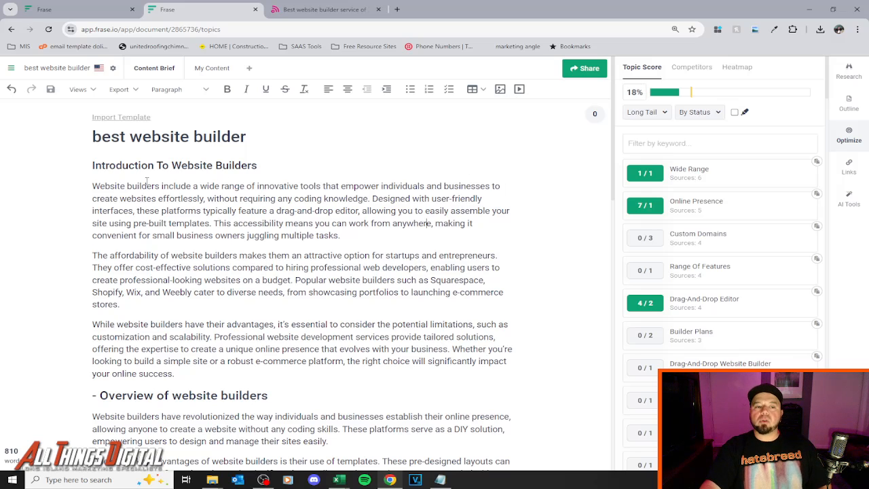
Look through the Long Tail topic list for topics that the draft does not mention yet.
scroll(673, 238, down, 3)
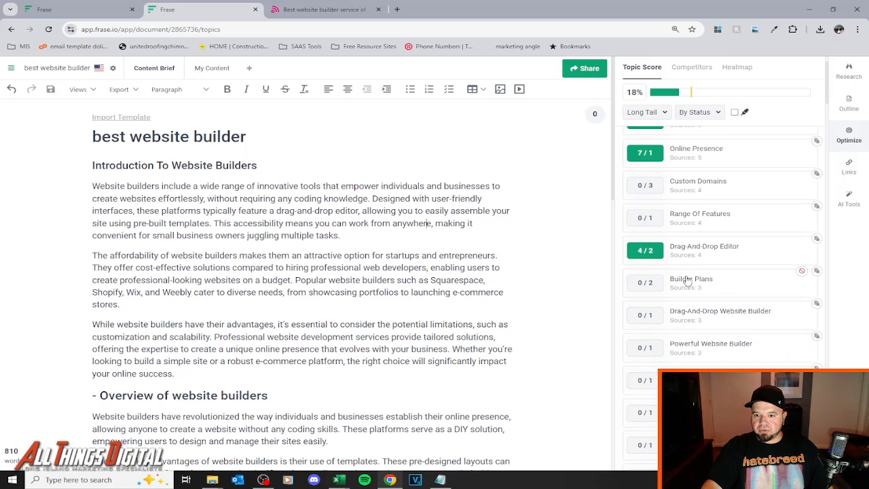
scroll(672, 333, down, 4)
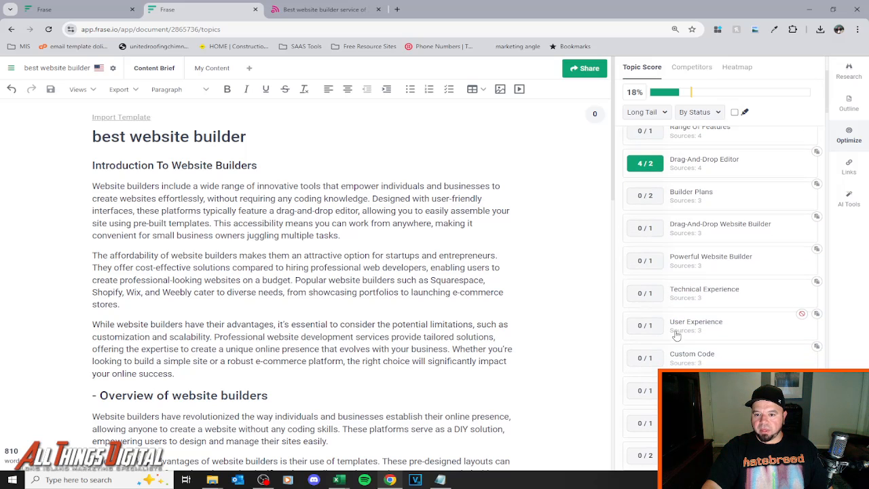
scroll(672, 340, down, 2)
scroll(673, 272, down, 2)
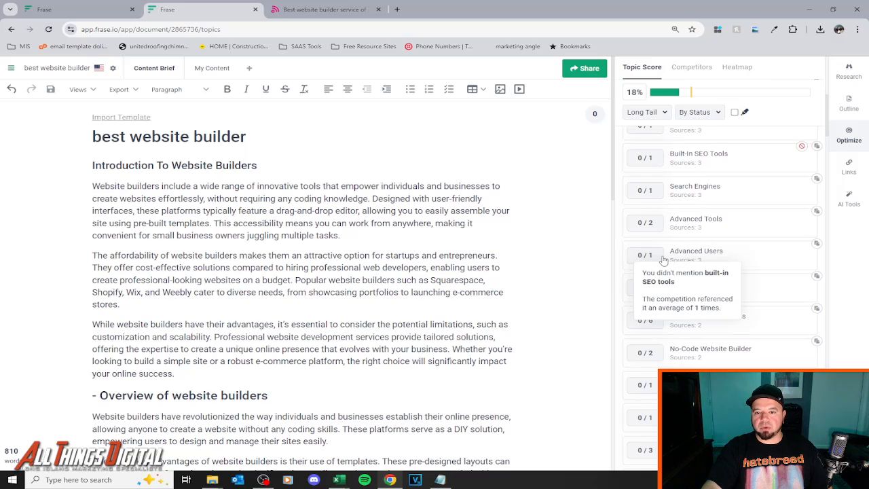
scroll(672, 285, down, 2)
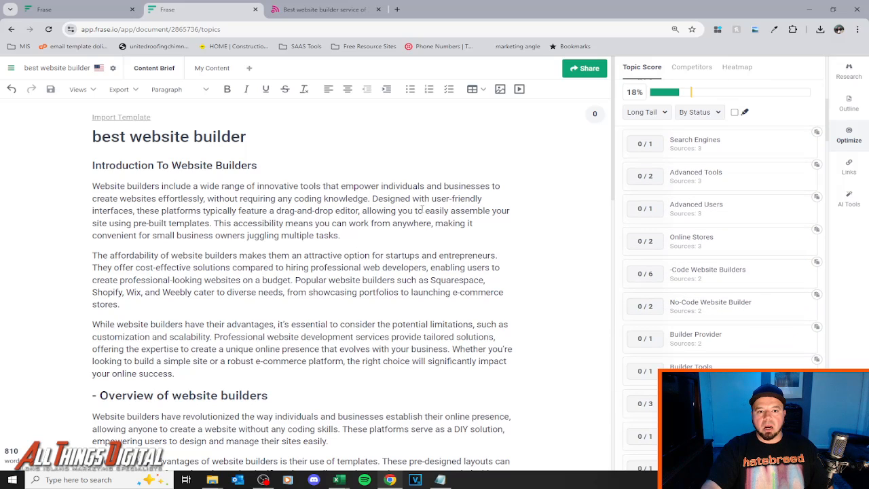
scroll(743, 305, up, 10)
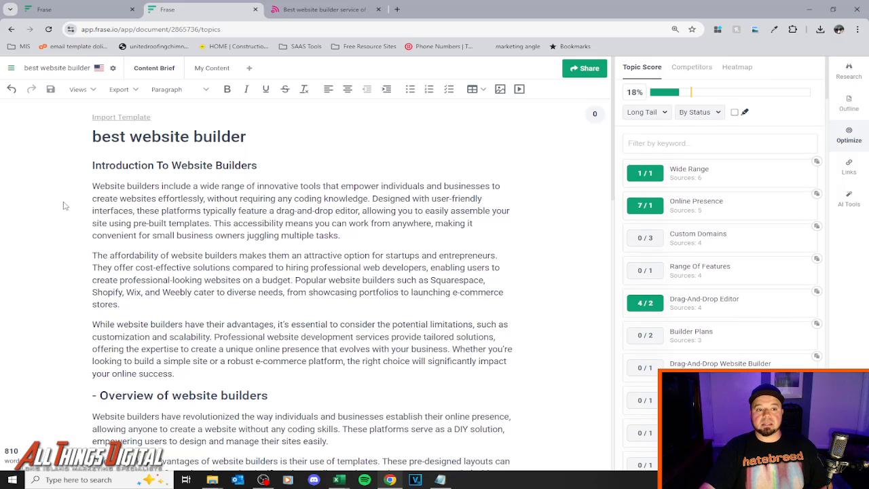
Add six blank lines above the "Introduction To Website Builders" heading and place the cursor near the first of them.
click(93, 165)
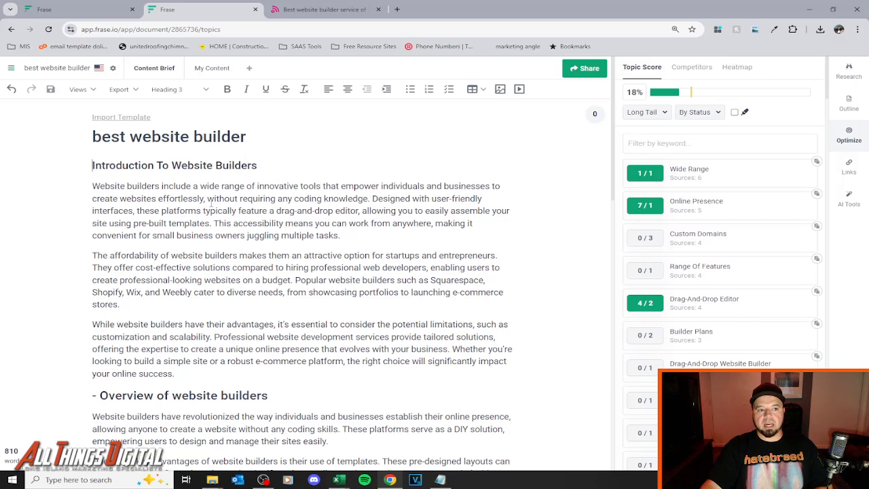
key(Return)
key(Return)
key(Return)
key(Return)
key(Return)
key(Return)
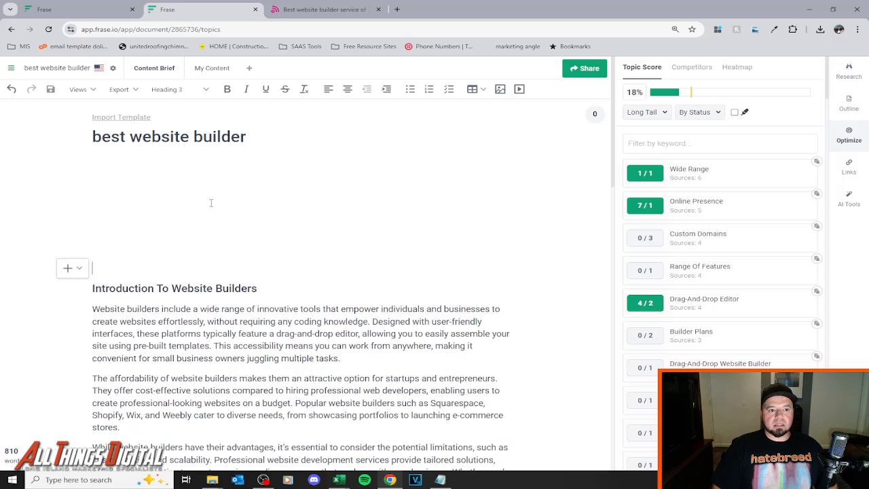
key(Up)
key(Up)
key(Up)
key(Up)
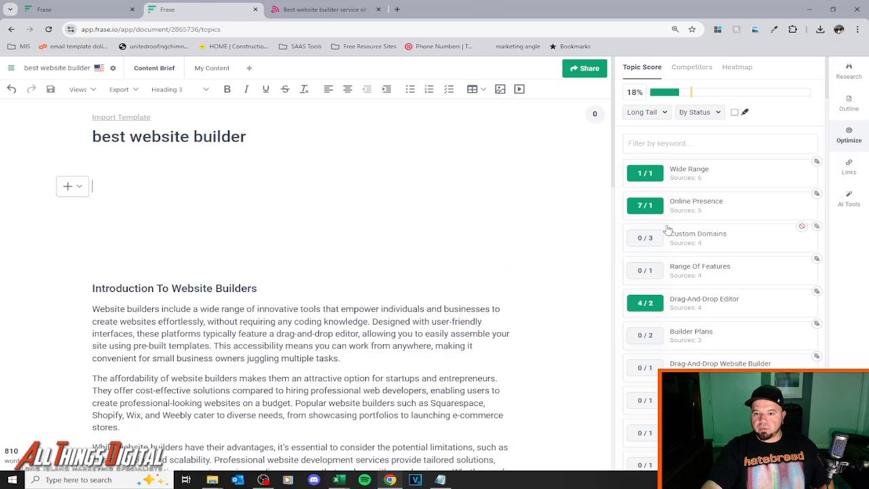
Insert the topics "Custom Domains" three times, "range of features" once and "builder plans" twice in the blank space above the introduction.
mouse_move(650, 241)
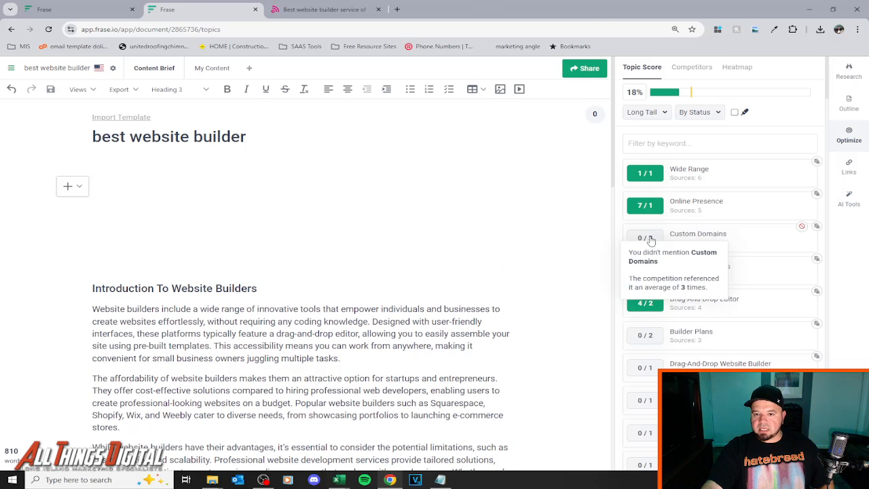
click(818, 228)
click(818, 227)
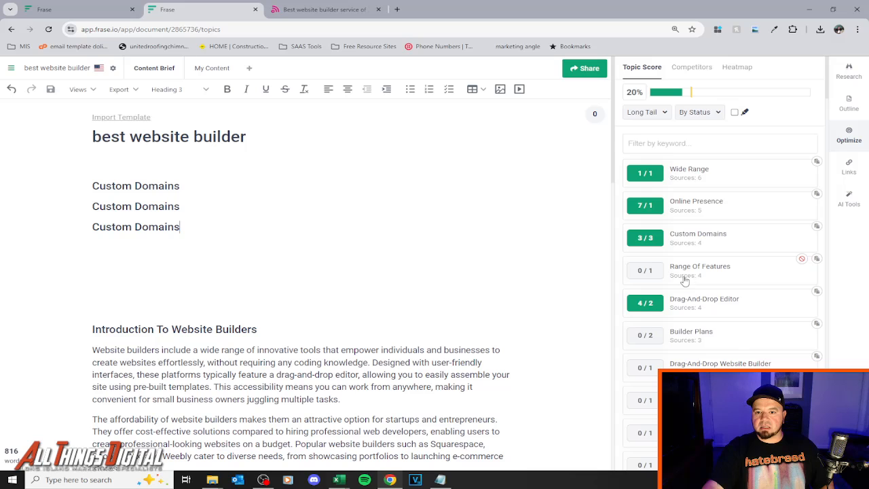
click(818, 258)
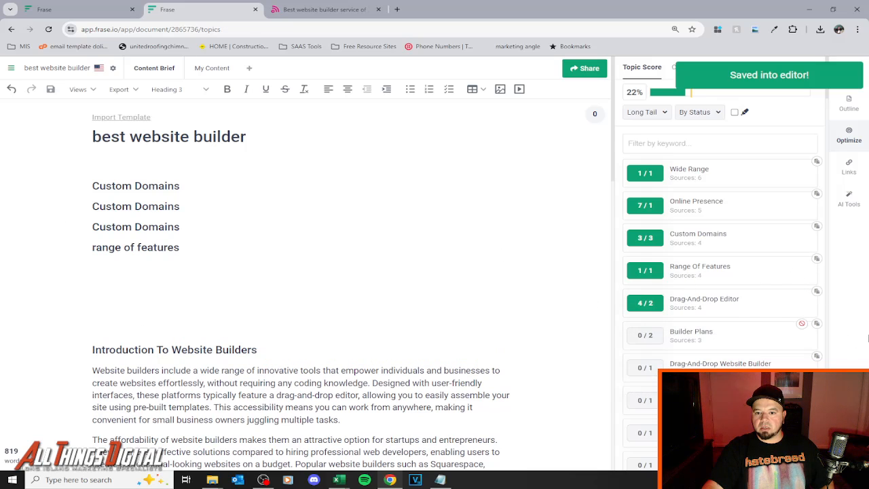
click(817, 324)
click(818, 326)
Insert "drag-and-drop website builder", "powerful website builder", "technical experience", "user experience", "custom code" and "built-in SEO tools" once each below the inserted topics.
scroll(802, 320, down, 2)
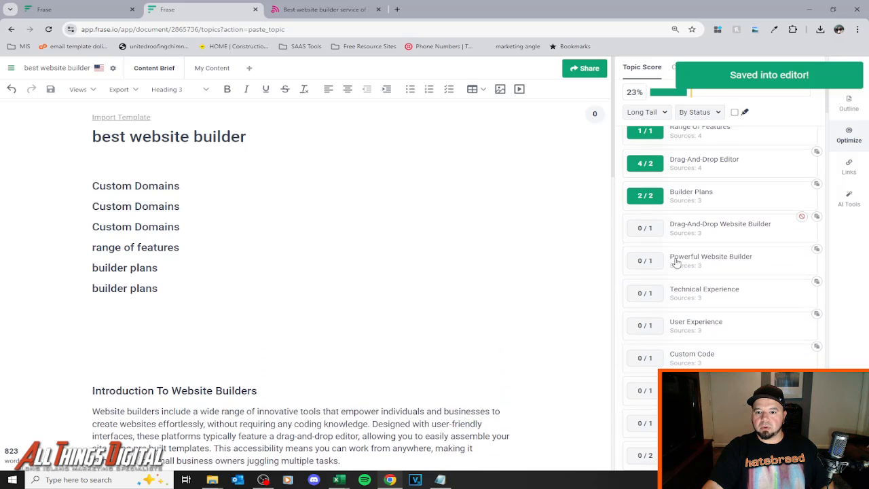
click(818, 217)
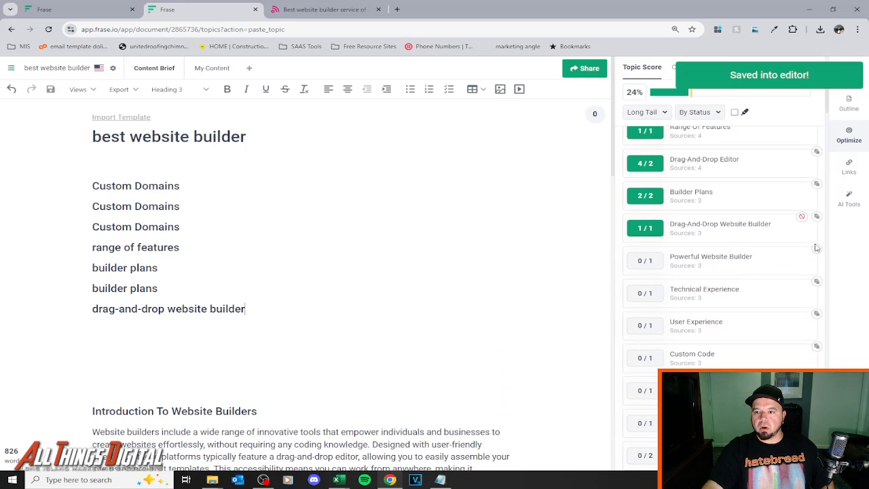
click(817, 250)
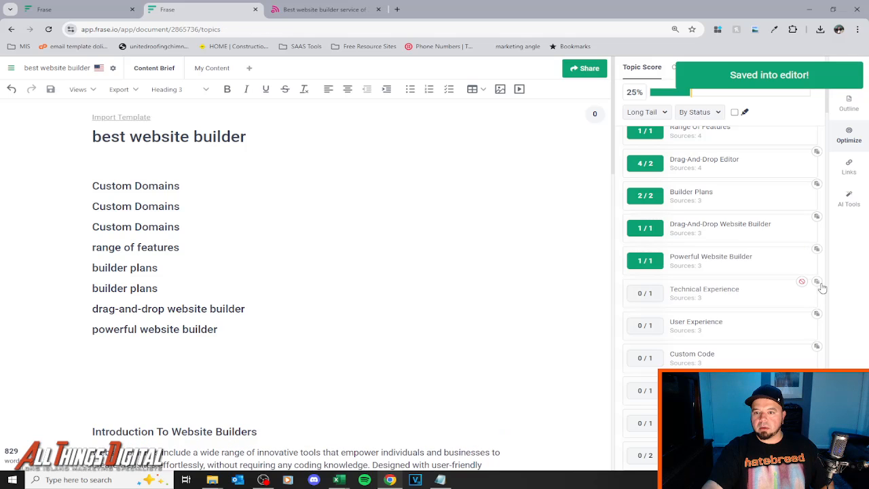
click(818, 283)
scroll(788, 276, down, 1)
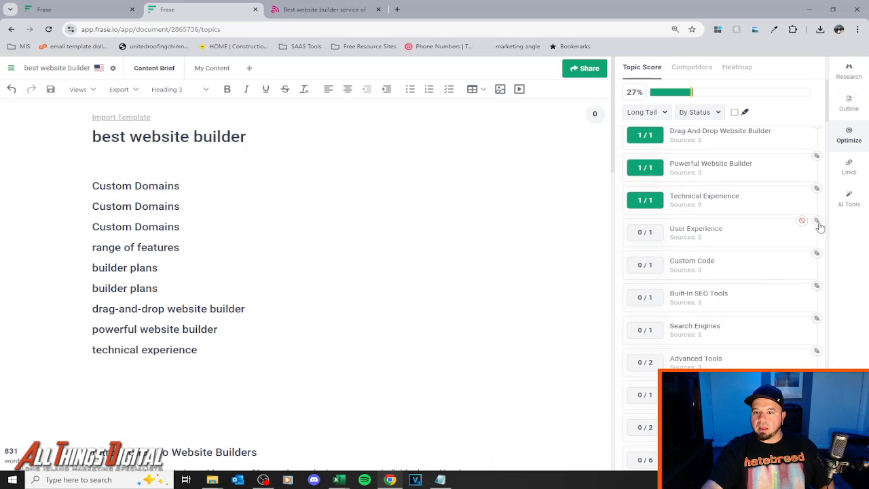
click(817, 221)
click(817, 254)
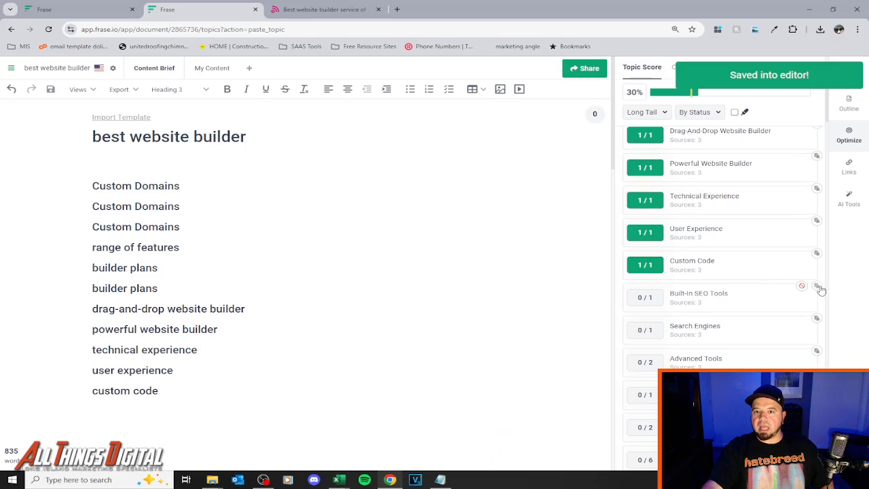
click(818, 286)
Add the topics "search engines" and "advanced users" once each, and "advanced tools" and "online stores" twice each, to the inserted topics.
scroll(781, 191, down, 2)
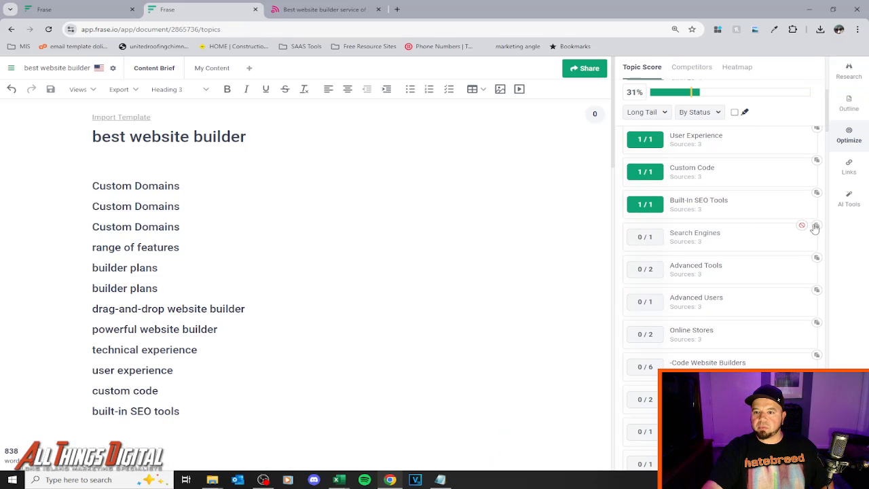
click(818, 225)
click(817, 259)
click(817, 290)
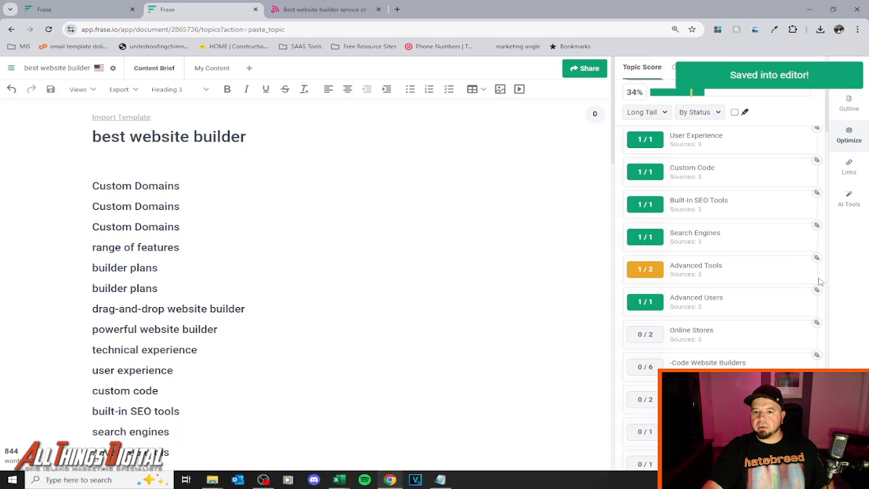
click(817, 258)
click(817, 322)
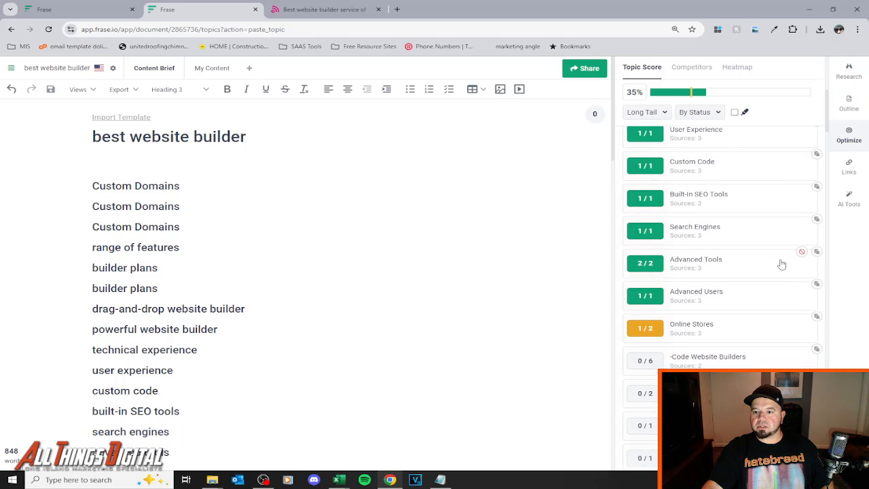
scroll(781, 260, down, 3)
click(818, 138)
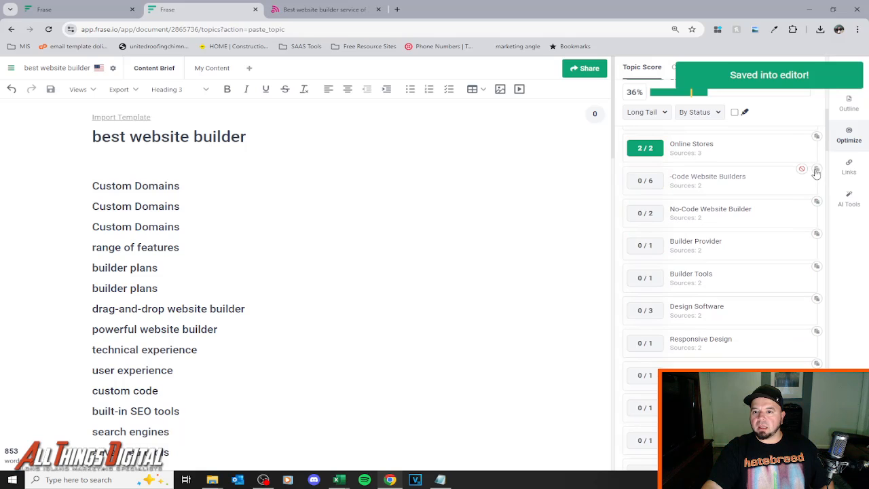
Insert the topic "-code website builders" seven times and "no-code website builder" twice at the end of the inserted topics.
click(817, 169)
click(817, 169)
click(817, 169)
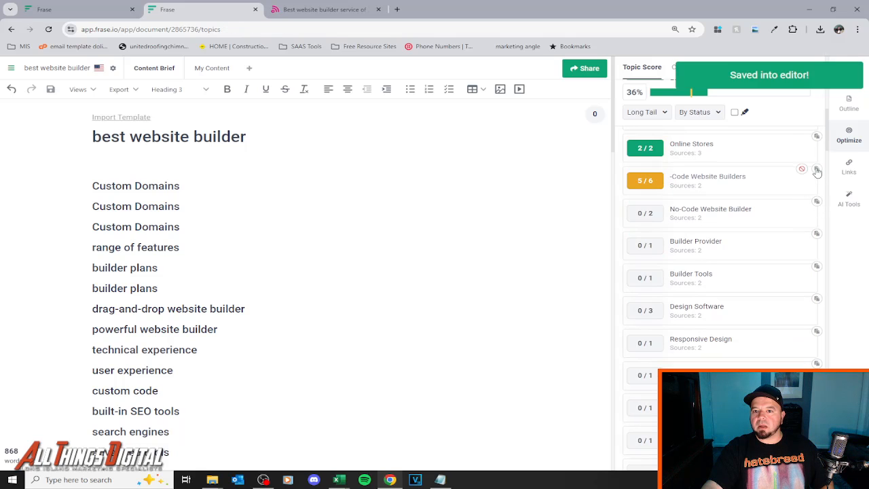
scroll(231, 200, down, 7)
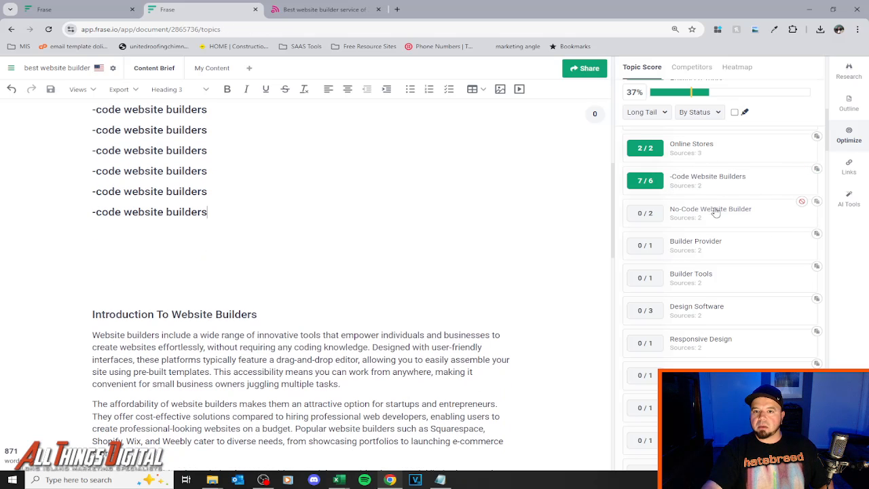
click(817, 202)
click(817, 202)
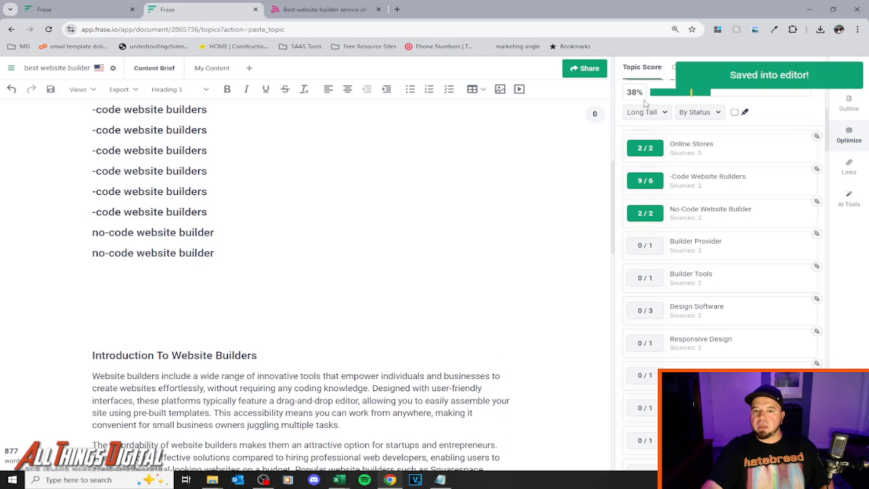
Insert the topics "builder provider" and "builder tools" once each, "design software" three times and "responsive design" once.
click(817, 234)
click(817, 266)
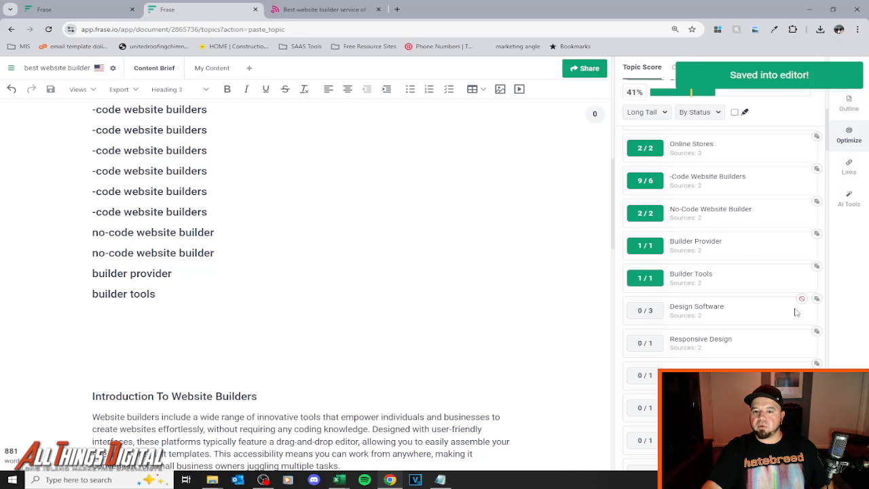
click(817, 299)
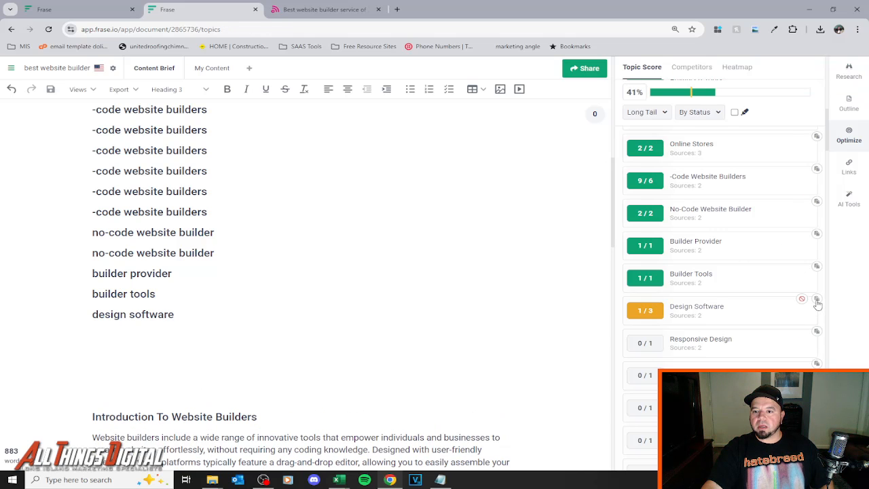
click(817, 300)
click(817, 299)
click(818, 331)
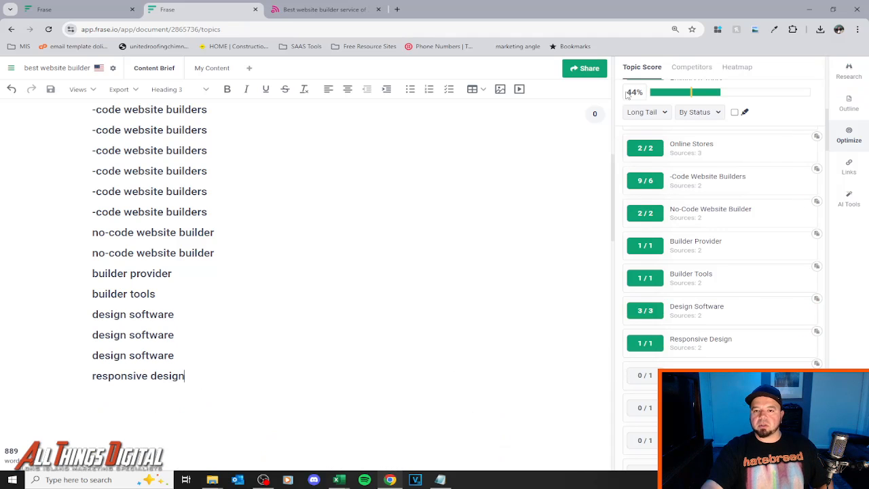
Insert the topics Design Features, Design Flexibility, Design Templates, Ecommerce Business, Customer Base and Customization Options once each.
scroll(734, 332, down, 2)
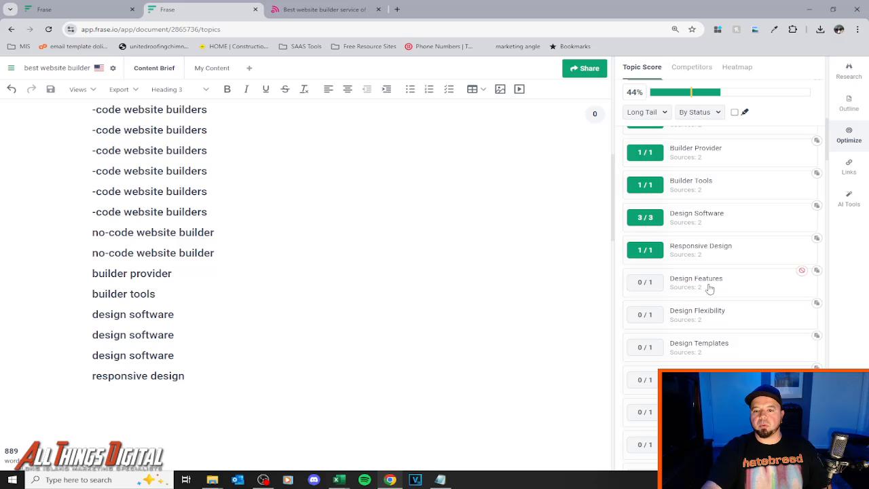
click(817, 270)
click(817, 303)
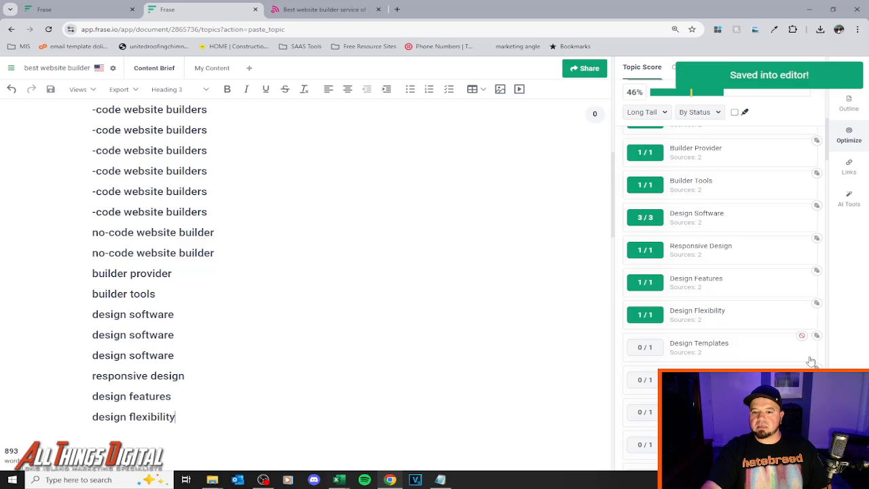
click(817, 336)
scroll(817, 224, down, 2)
click(817, 228)
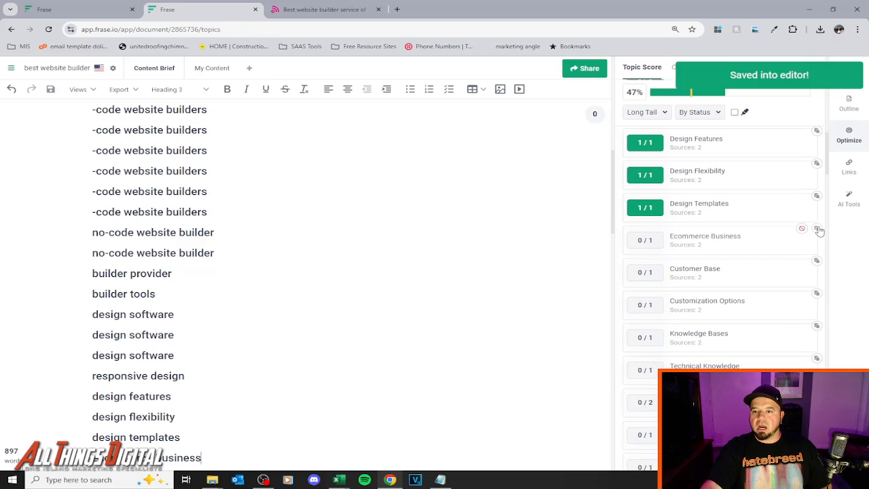
click(817, 270)
click(817, 303)
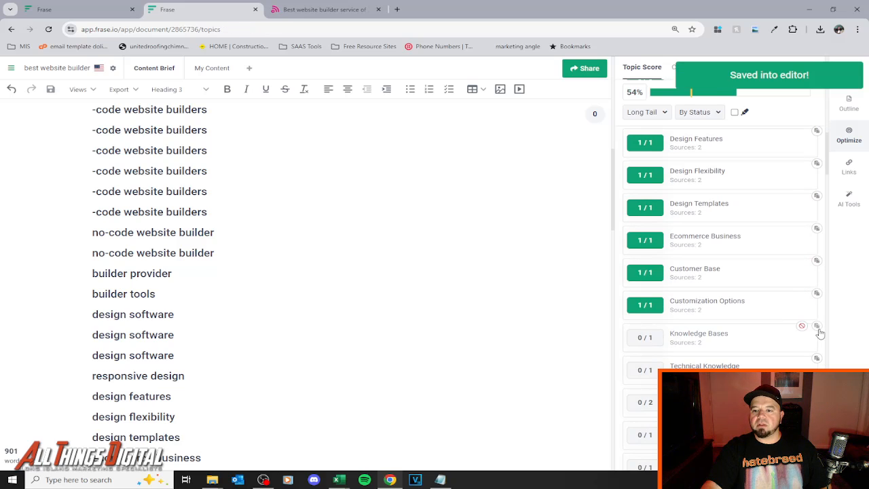
Insert the topics Knowledge Bases and Technical Knowledge once, Range Of Templates twice, and Content Management and the topic listed after it once.
click(817, 333)
scroll(775, 301, down, 2)
click(817, 265)
click(818, 297)
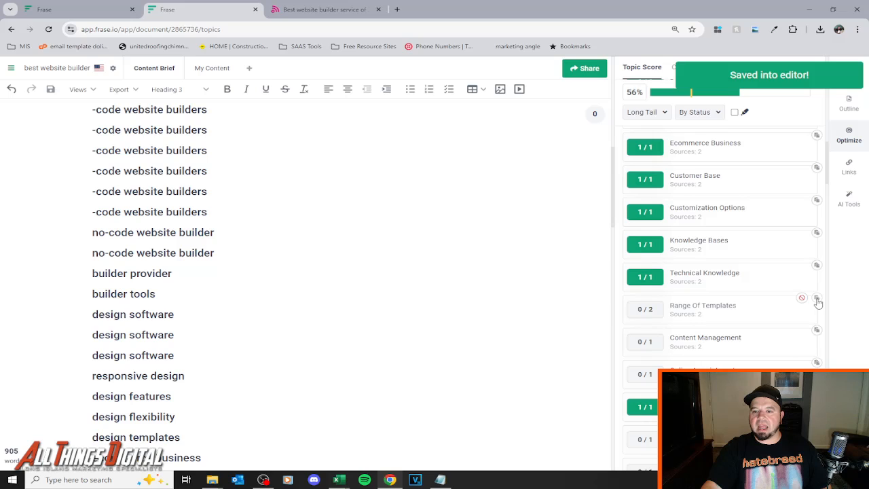
click(817, 299)
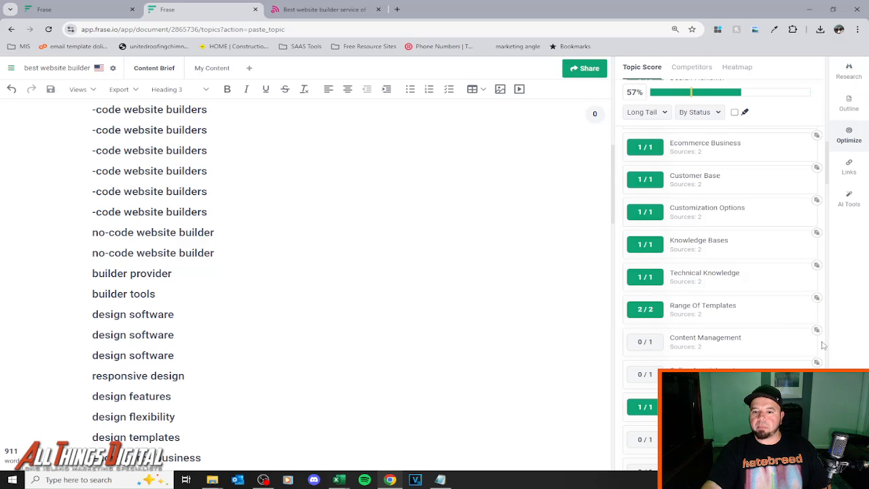
click(817, 332)
click(817, 363)
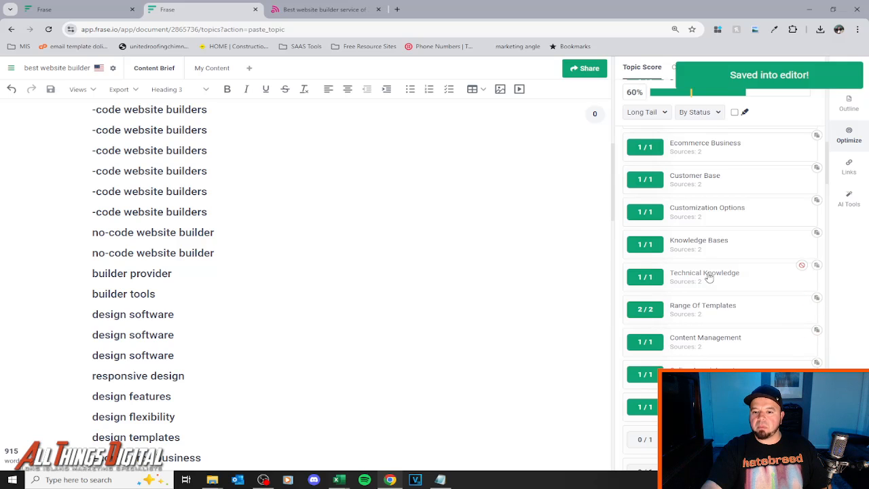
Insert the topics 14-Day Free Trial, Building Process Straightforward, Google Analytics and Color Schemes once each, and Color Palette twice.
scroll(779, 276, down, 2)
click(817, 289)
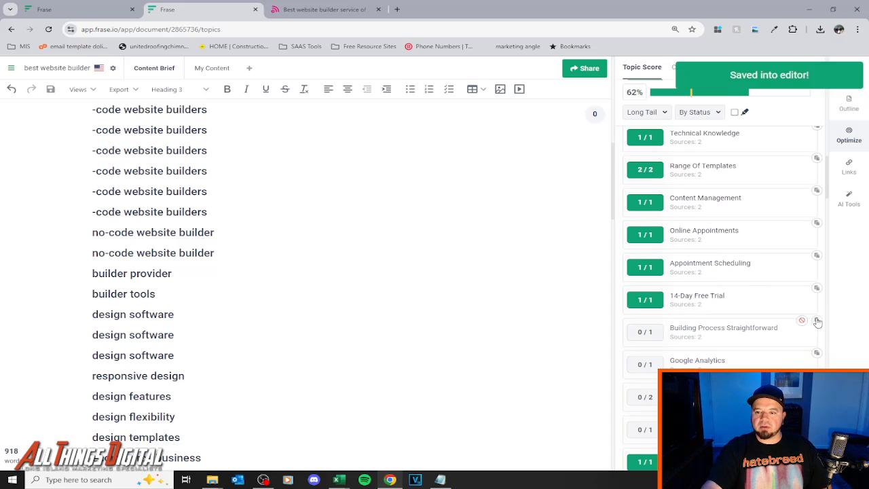
click(817, 322)
click(817, 355)
scroll(815, 339, down, 2)
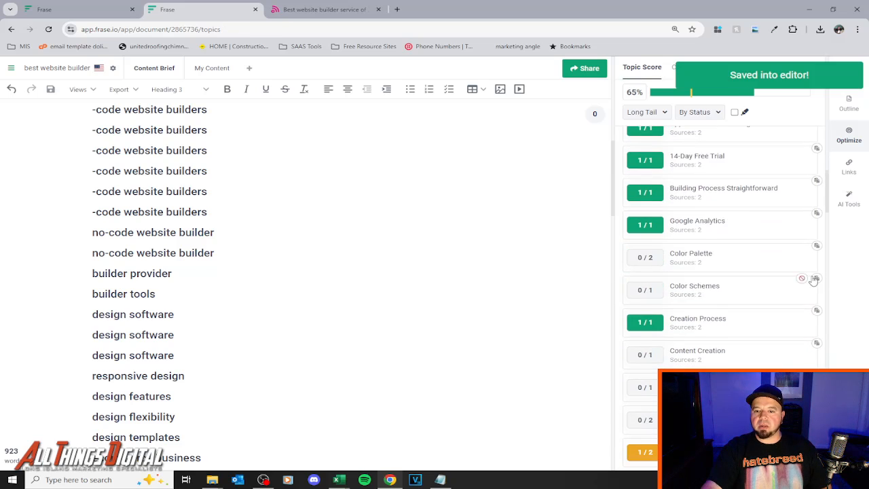
click(817, 245)
click(817, 278)
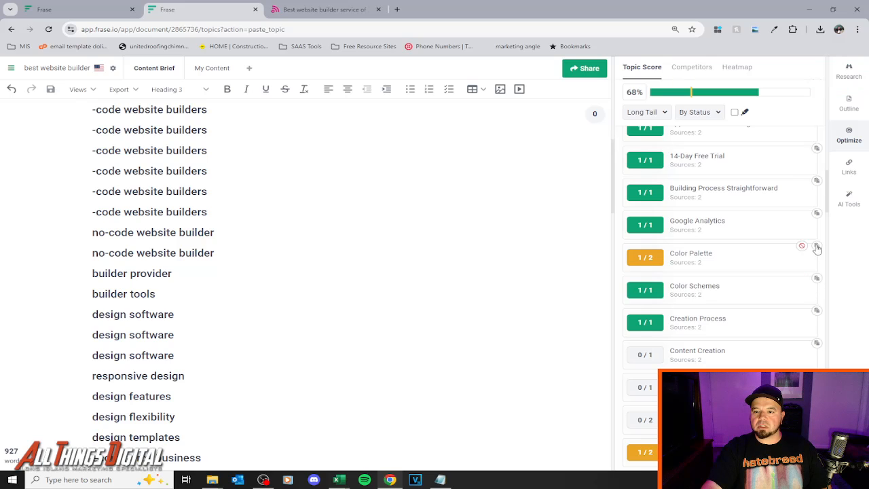
click(817, 246)
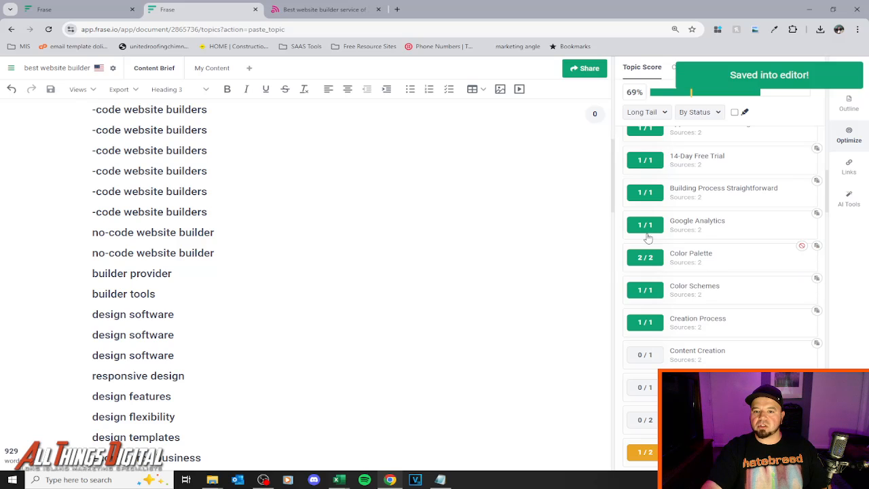
double_click(639, 92)
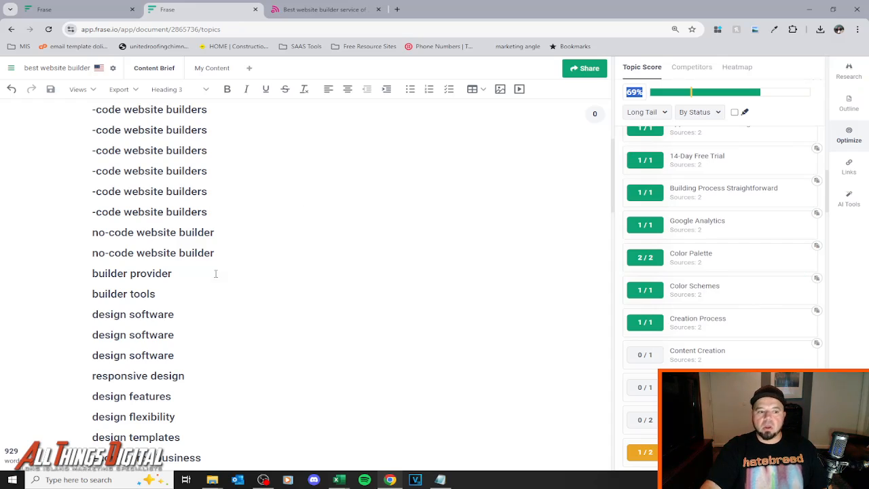
Insert the topics Content Creation, Built-In Features, Professional-Looking Website, Artificial Intelligence and Screen Sizes once each, and Pre-Designed Templates twice.
scroll(213, 274, down, 6)
scroll(159, 296, down, 3)
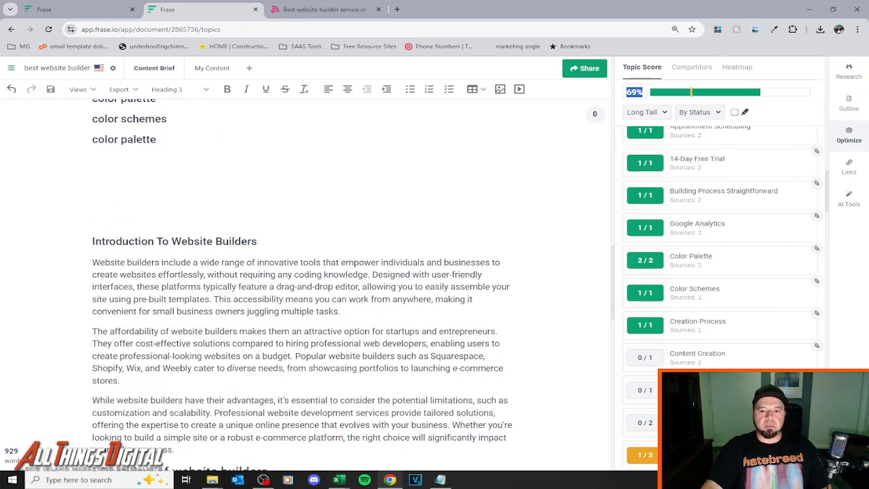
scroll(726, 256, up, 1)
scroll(727, 256, down, 1)
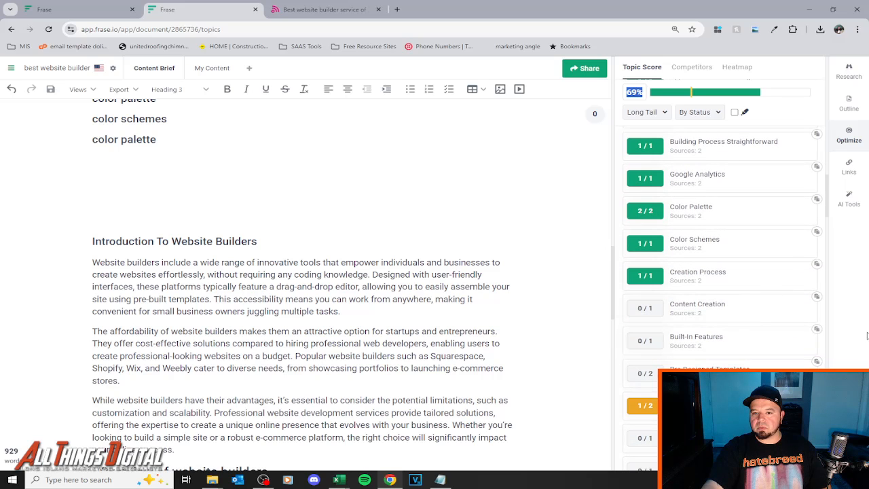
click(817, 297)
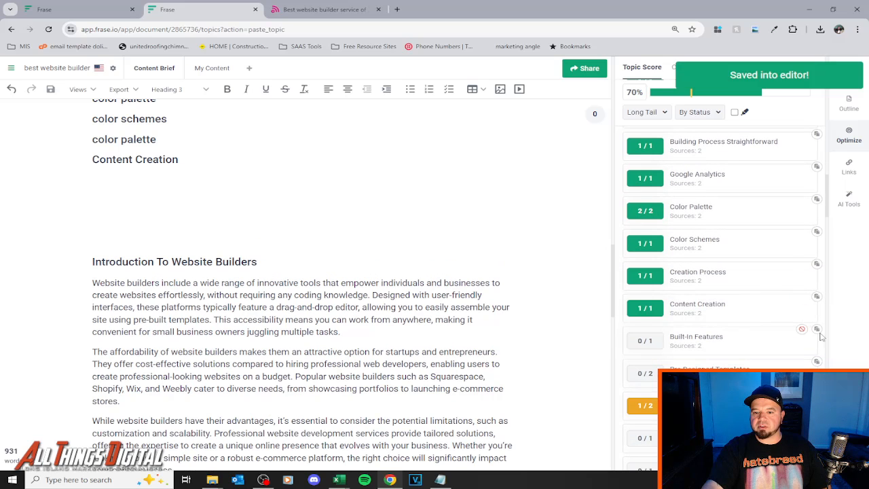
click(818, 329)
click(818, 362)
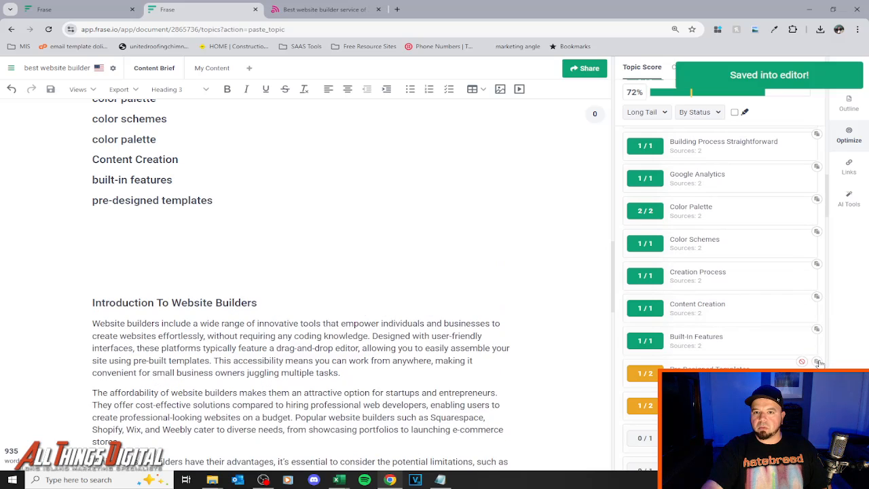
click(819, 362)
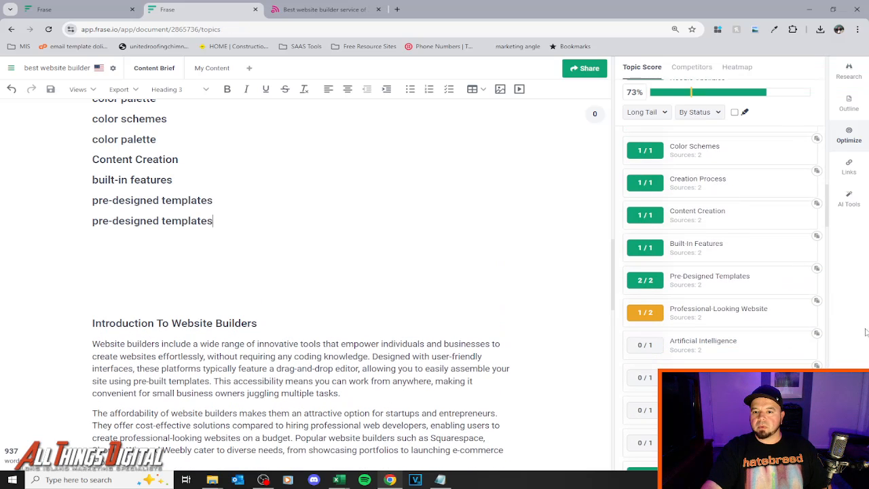
click(818, 301)
click(818, 333)
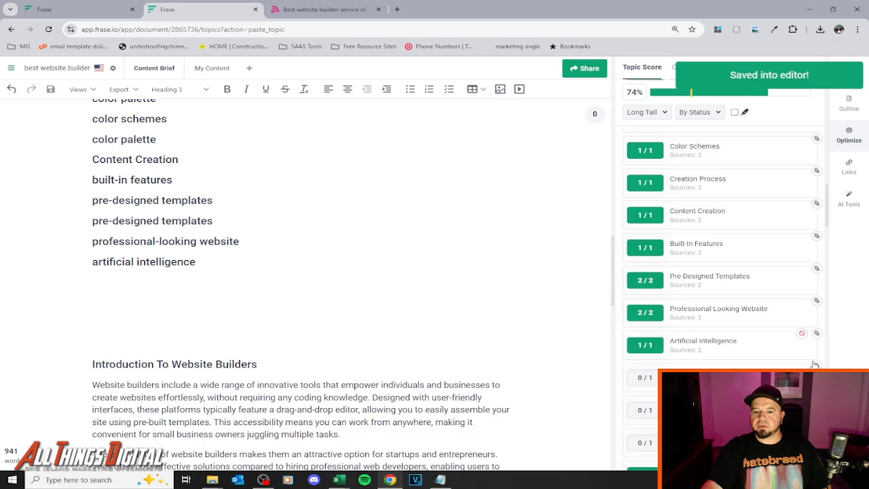
click(817, 366)
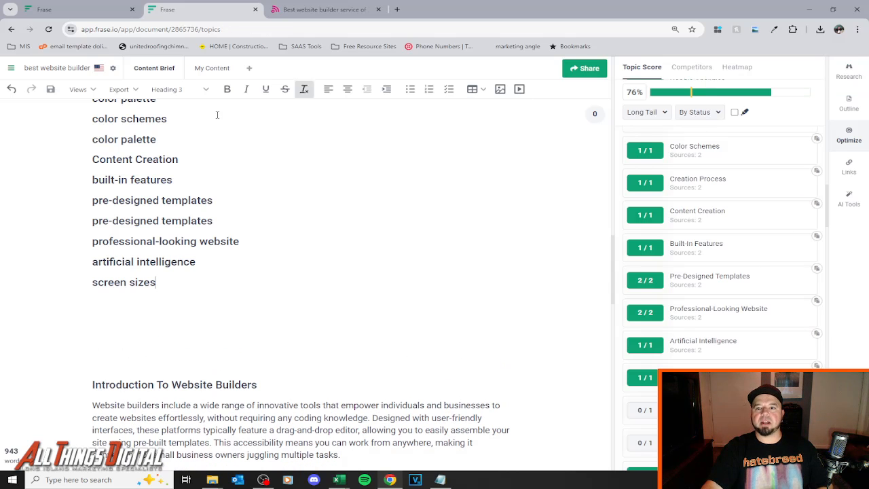
Remove the first "Custom Domains" line from the start of the inserted topics list.
scroll(223, 312, up, 10)
scroll(223, 313, up, 10)
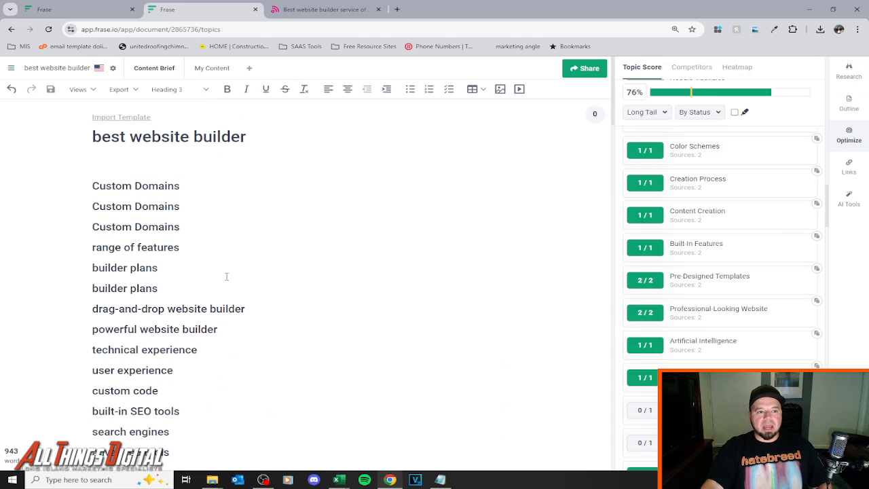
drag(185, 184, 89, 184)
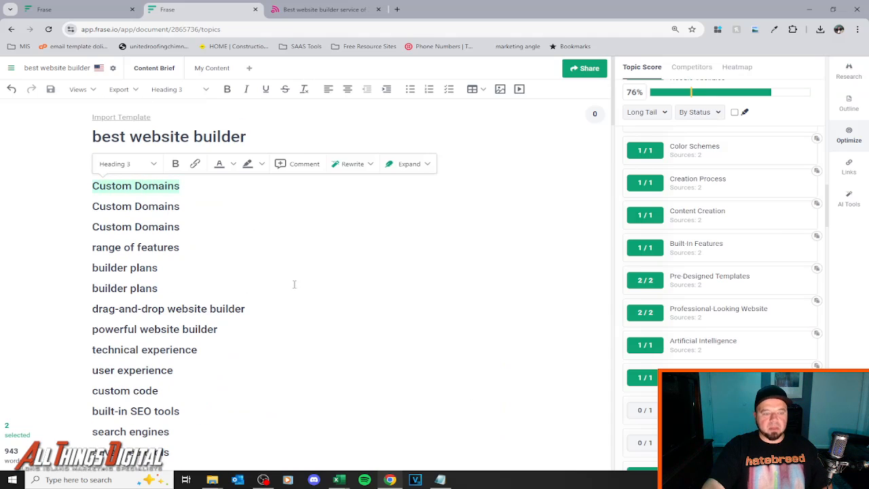
key(BackSpace)
Read through the draft's introduction and overview sections for a place where "Custom Domains" fits into the text.
scroll(364, 306, down, 15)
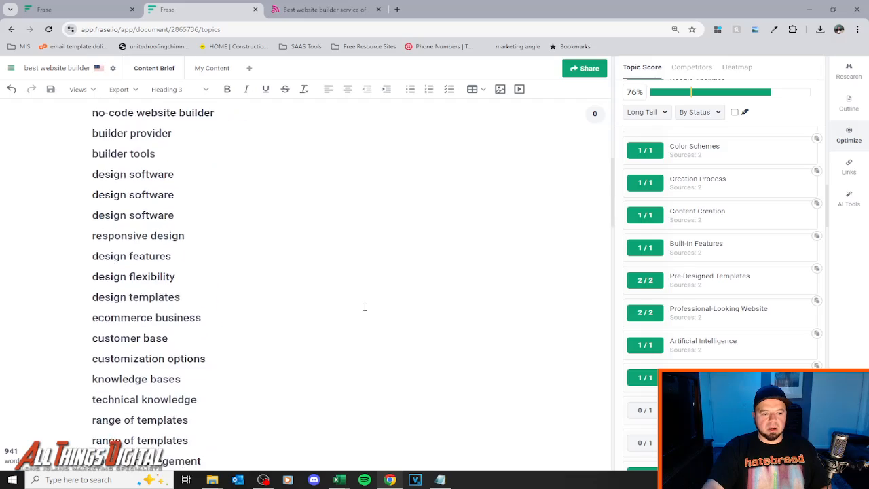
scroll(348, 291, down, 3)
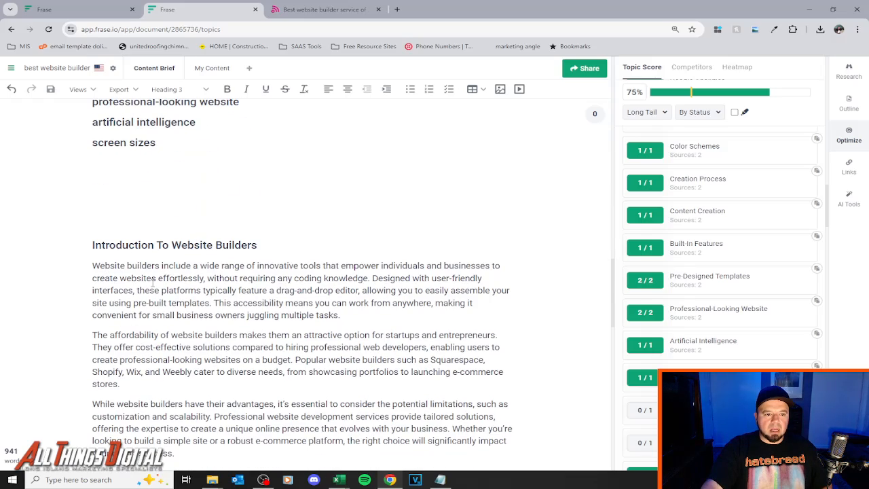
scroll(303, 305, up, 15)
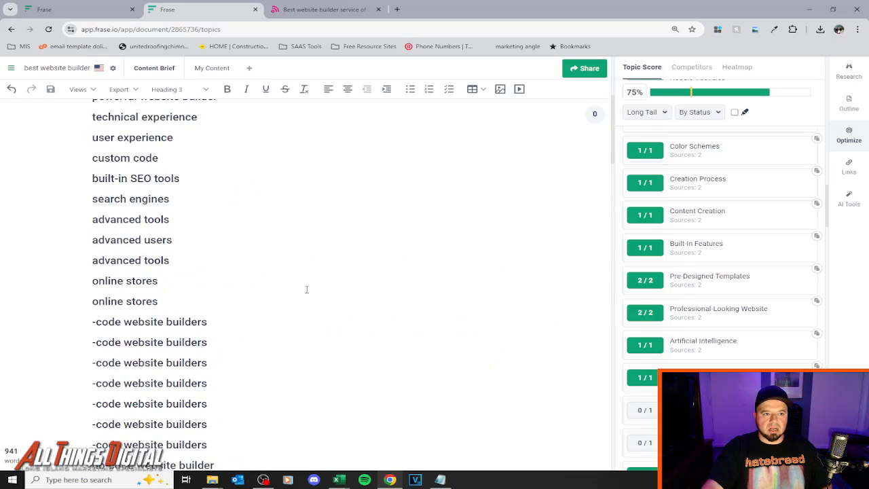
scroll(306, 290, up, 5)
scroll(306, 289, down, 12)
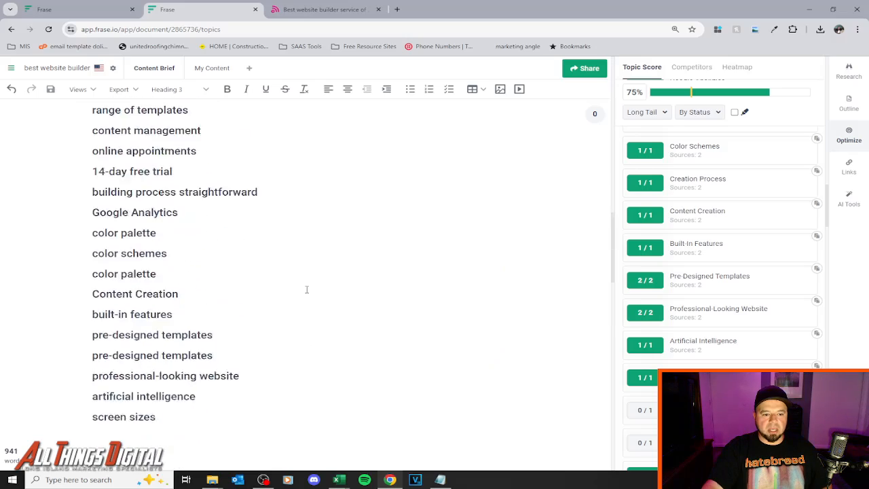
scroll(307, 289, down, 4)
scroll(237, 341, down, 1)
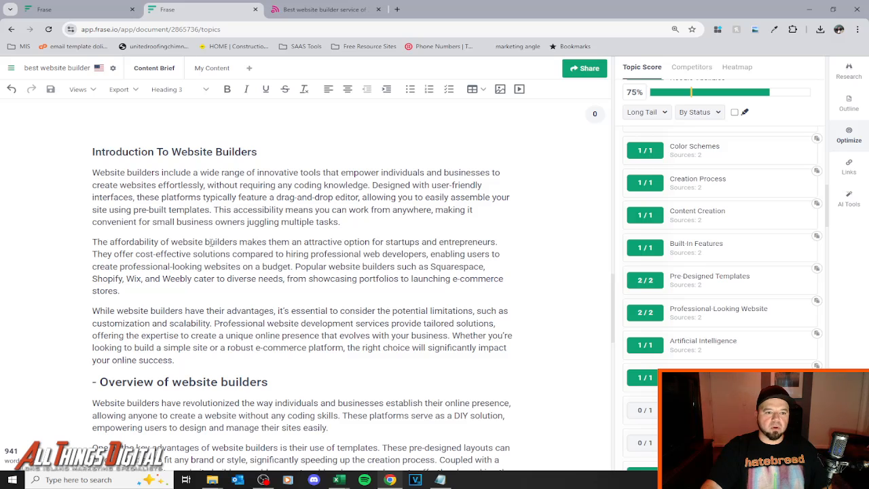
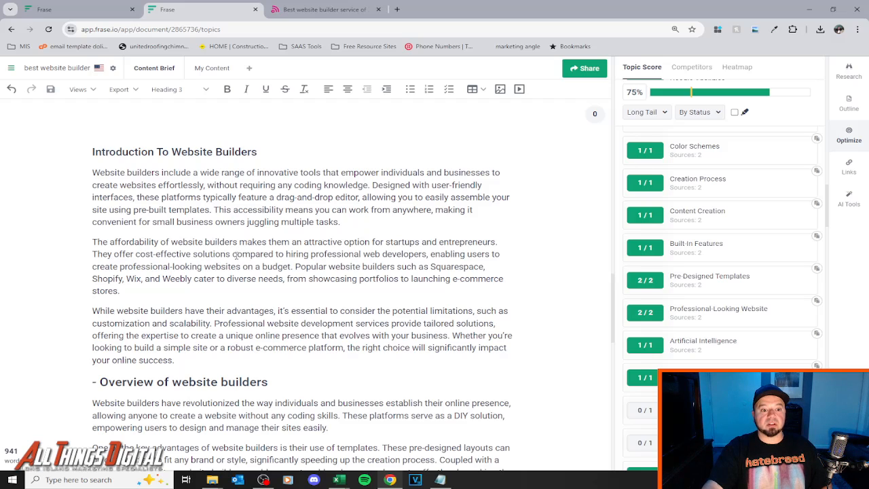
scroll(233, 256, down, 2)
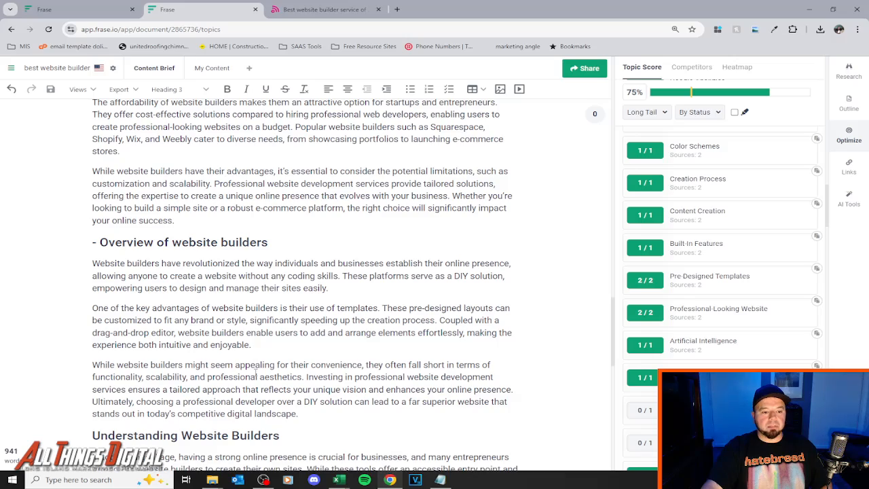
scroll(172, 417, down, 1)
scroll(281, 338, up, 2)
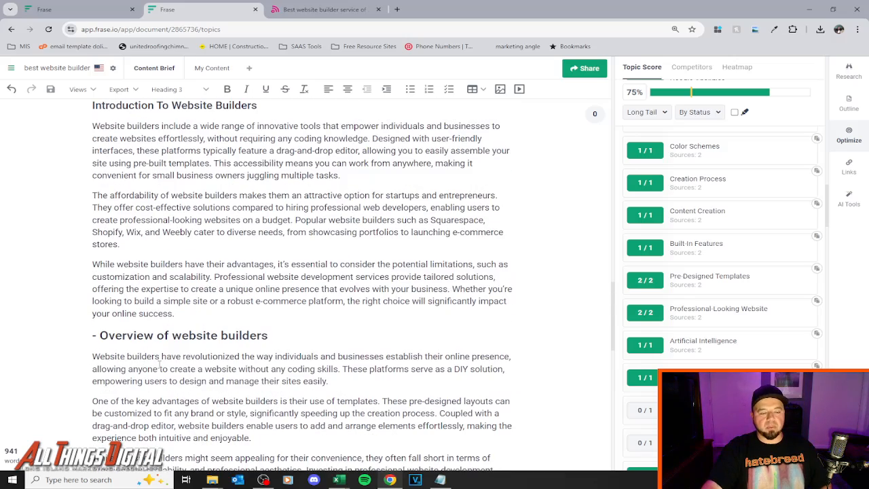
scroll(277, 326, up, 12)
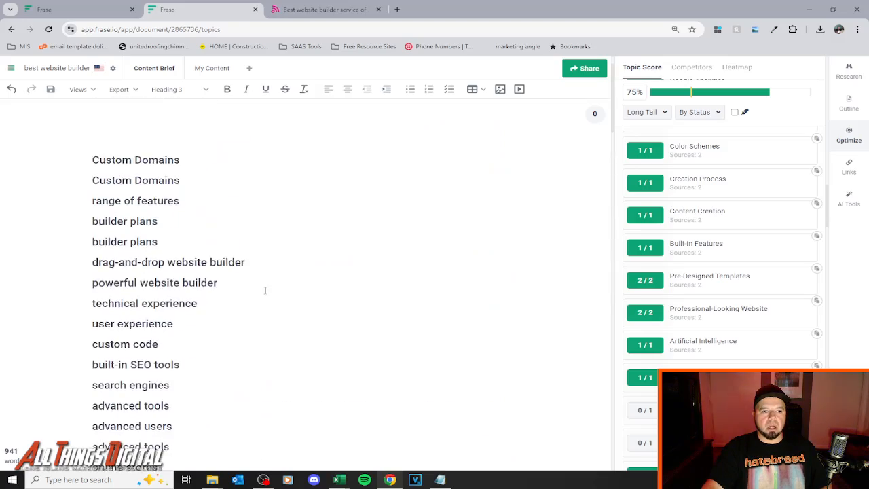
scroll(175, 243, down, 12)
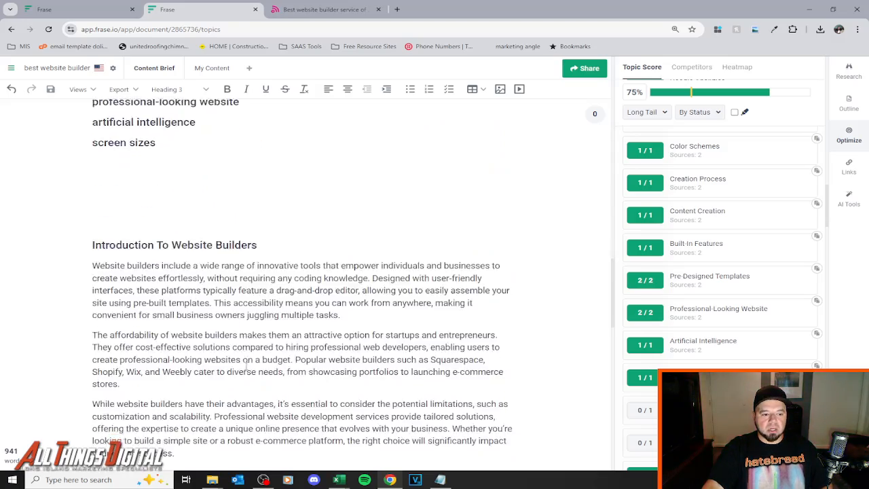
Search the page for "domain" and go through the matches.
key(ctrl+f)
text(domain)
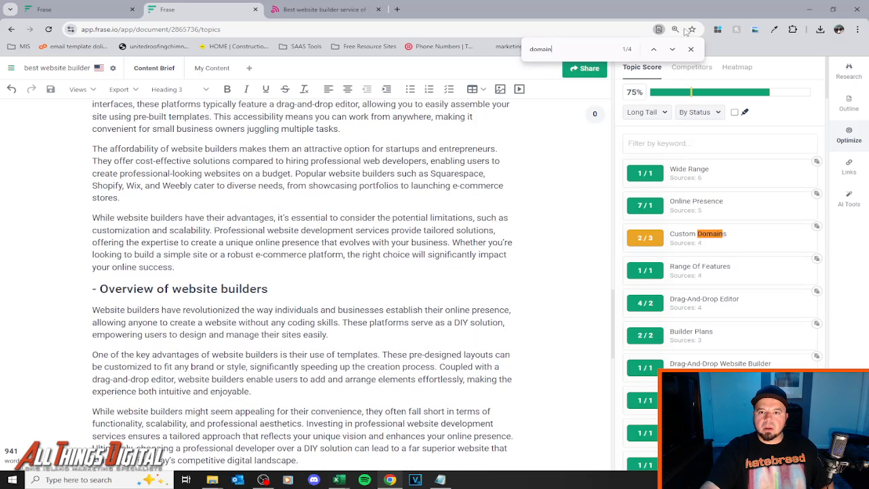
click(672, 50)
click(673, 49)
click(673, 50)
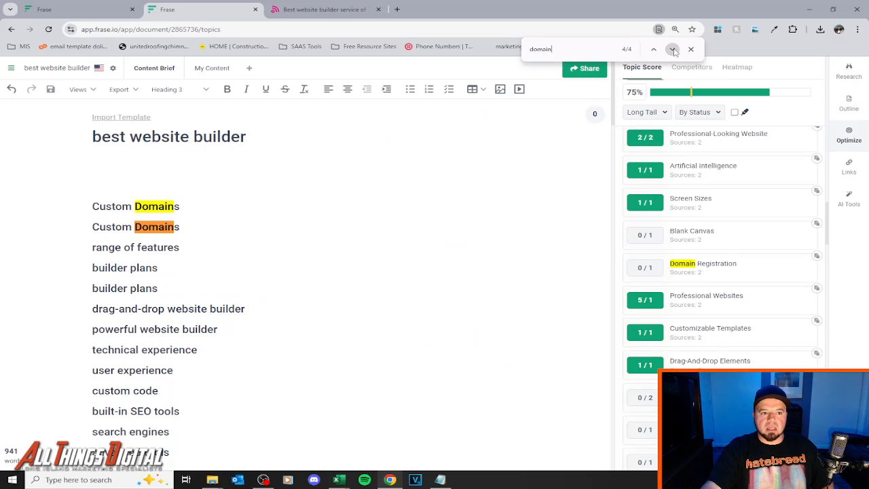
click(673, 49)
click(673, 50)
click(673, 49)
click(674, 49)
click(673, 50)
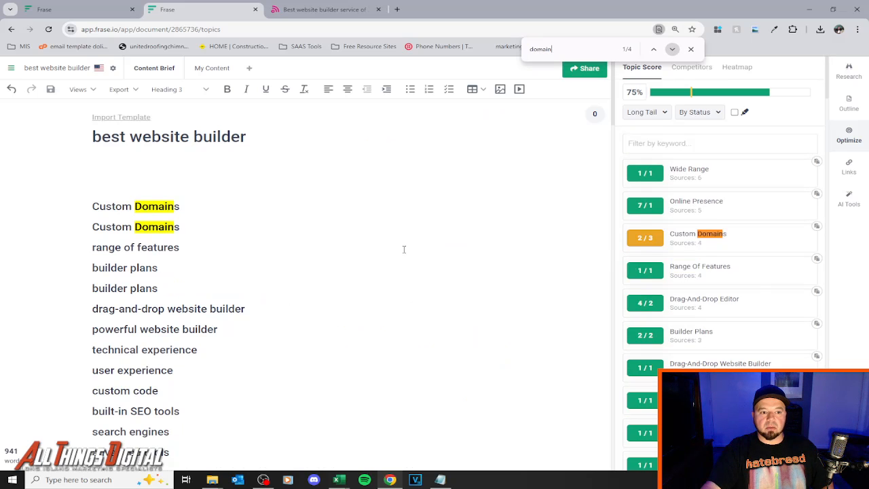
Add "Custom Domains" as a new line at the end of the draft, after the last Types of Website Builders paragraph.
scroll(407, 254, down, 15)
scroll(137, 266, down, 4)
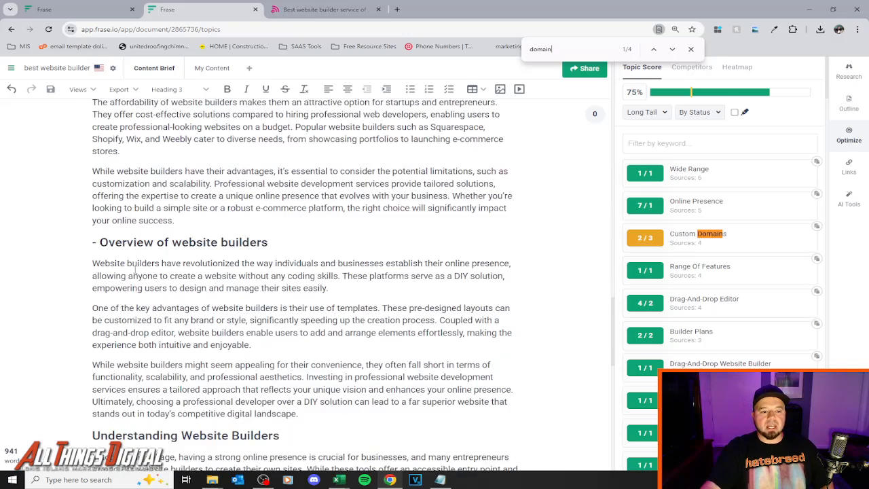
scroll(206, 265, down, 6)
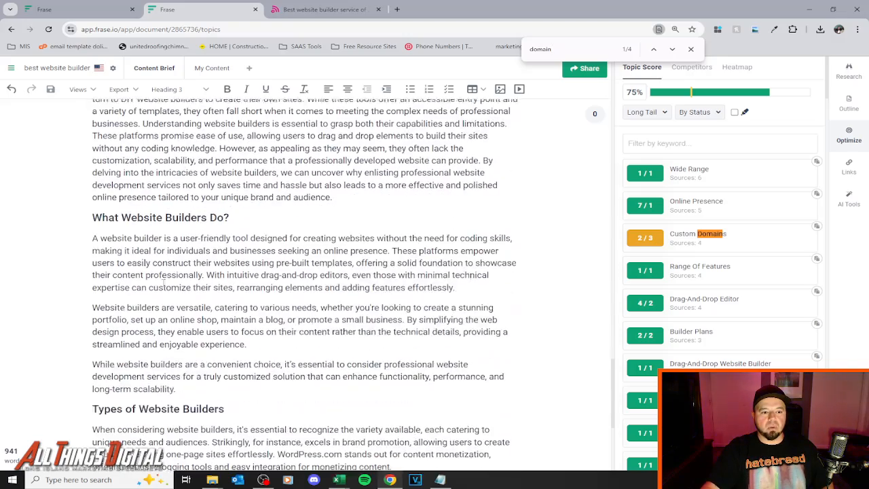
scroll(193, 243, down, 4)
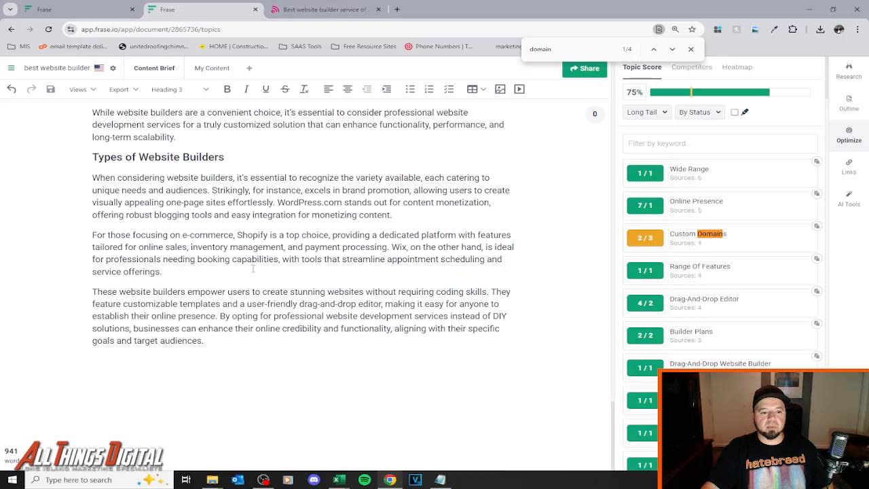
scroll(252, 269, up, 12)
scroll(269, 283, down, 12)
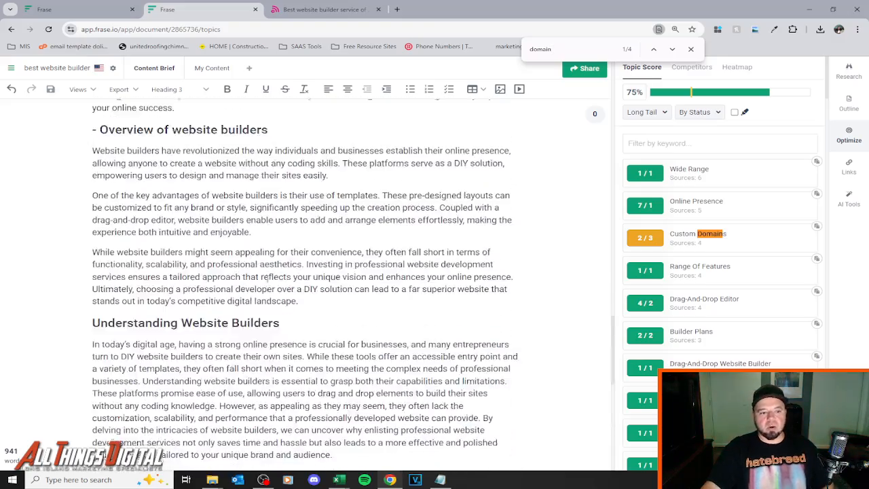
click(220, 338)
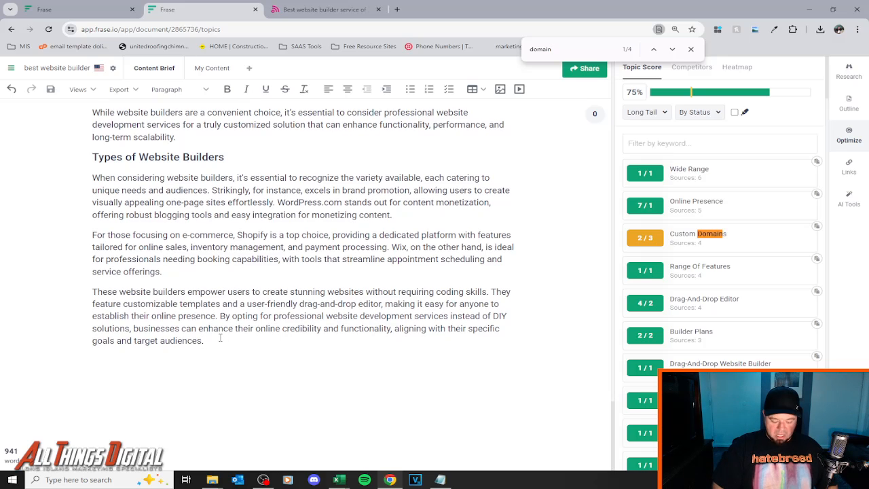
key(Return)
key(Return)
text(Custom Domains)
key(Home)
key(BackSpace)
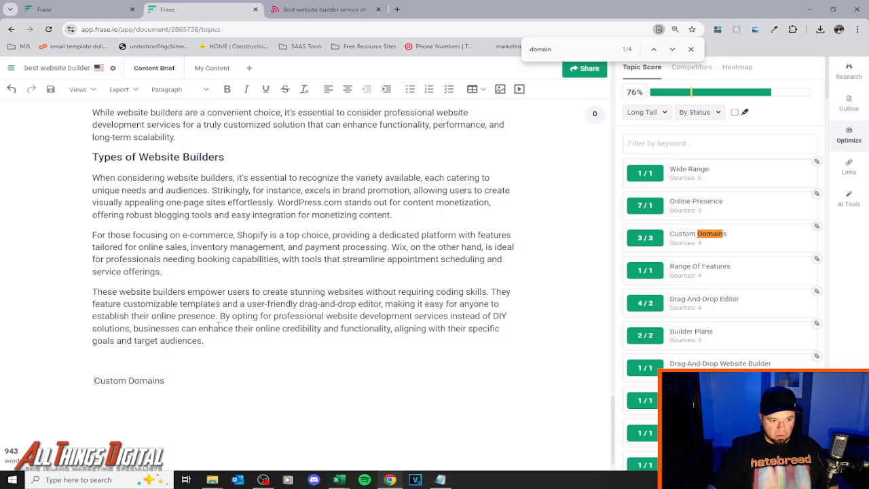
Extend the "Custom Domains" line at the end of the draft to read "Builders Offer Custom Domains".
triple_click(143, 381)
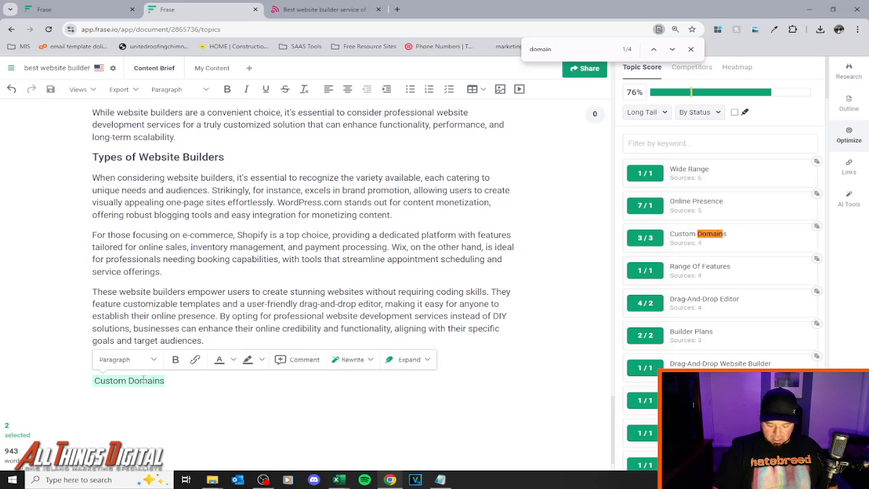
key(Home)
text(Bu )
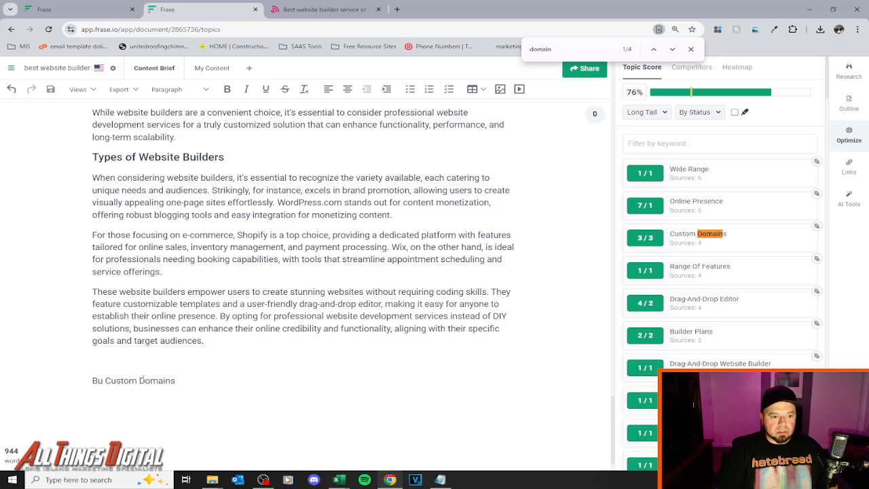
text(ilders Offer)
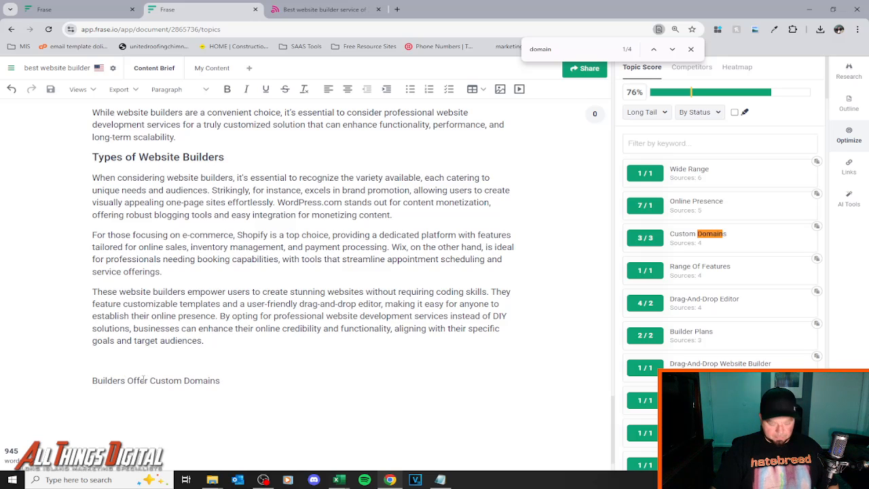
Format the "Builders Offer Custom Domains" line as Heading 2.
triple_click(170, 380)
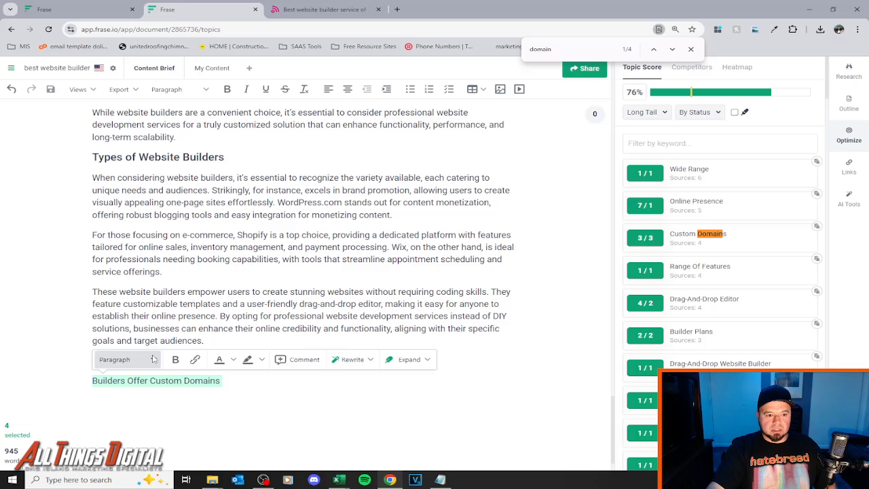
click(154, 360)
click(149, 303)
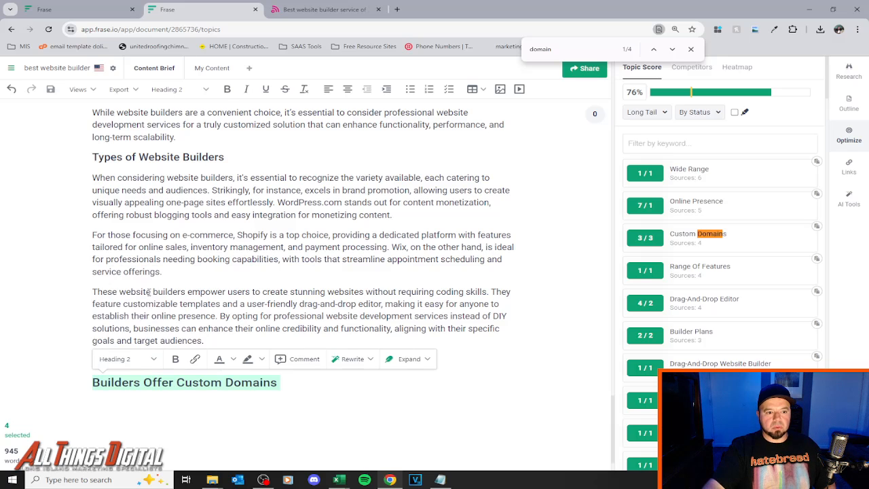
click(250, 421)
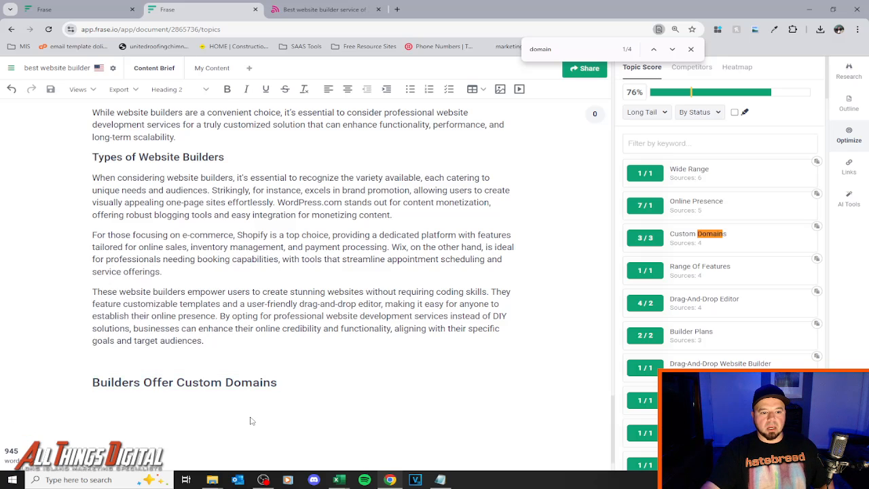
Set the "Builders Offer Custom Domains" line to Heading 3 and start an empty paragraph below it.
triple_click(197, 158)
triple_click(205, 384)
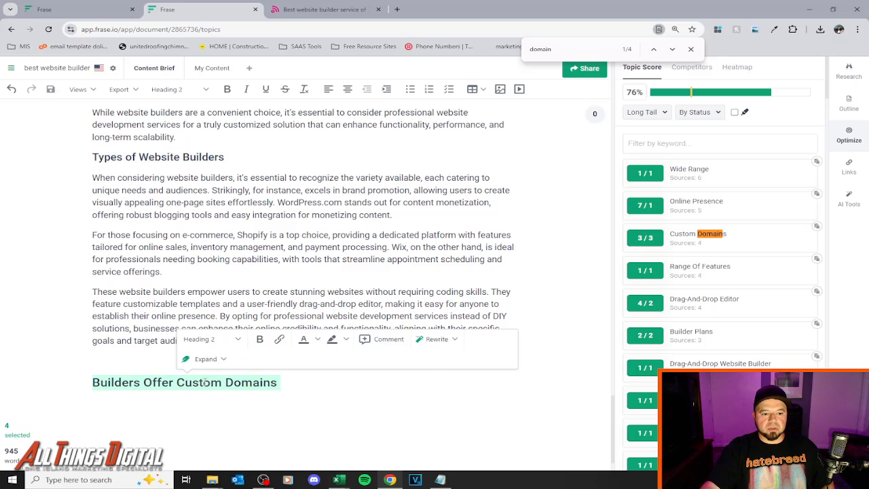
click(128, 359)
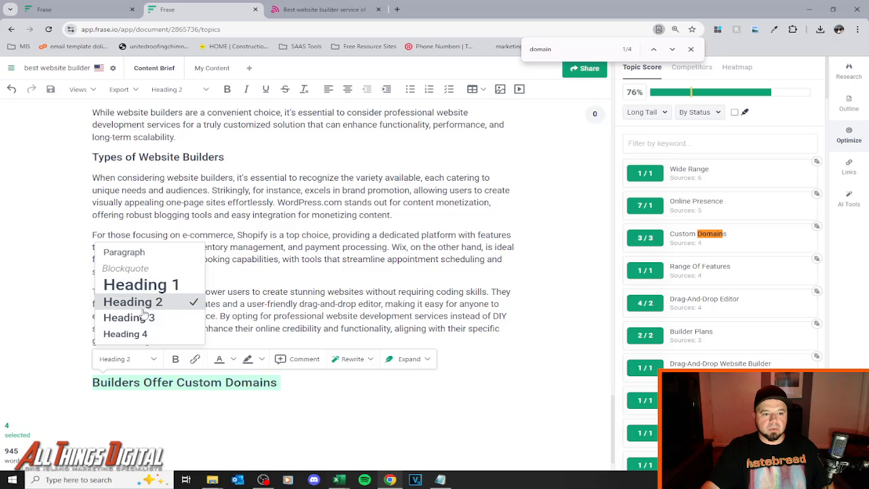
click(129, 317)
click(292, 394)
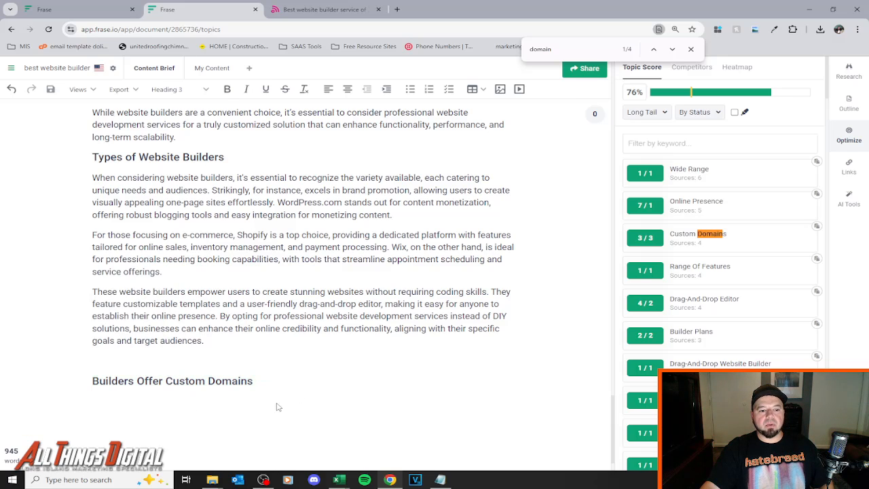
key(Return)
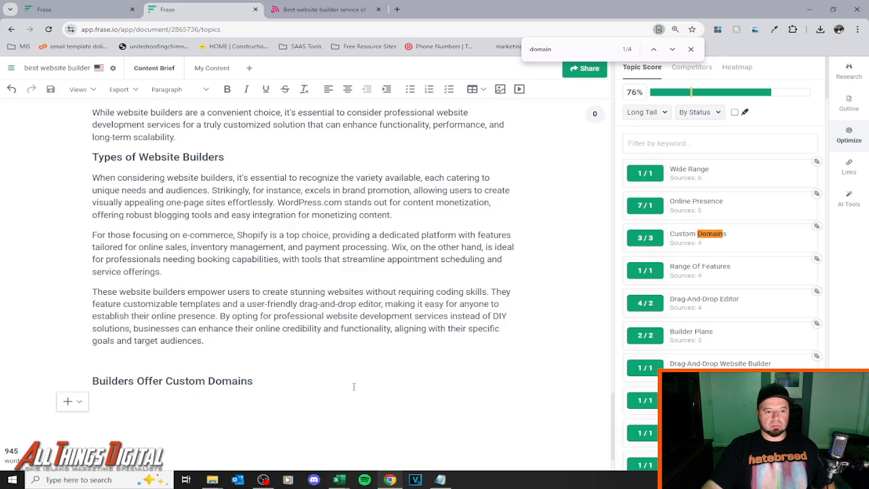
Look through the draft and the inserted topics list, and check the insert options for the empty paragraph under the new heading.
scroll(212, 384, down, 1)
scroll(145, 326, up, 8)
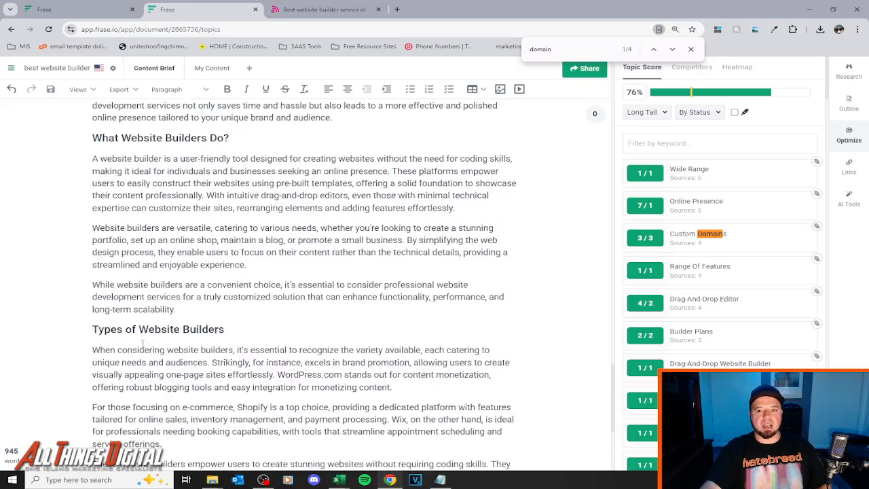
scroll(145, 326, down, 15)
scroll(196, 174, up, 9)
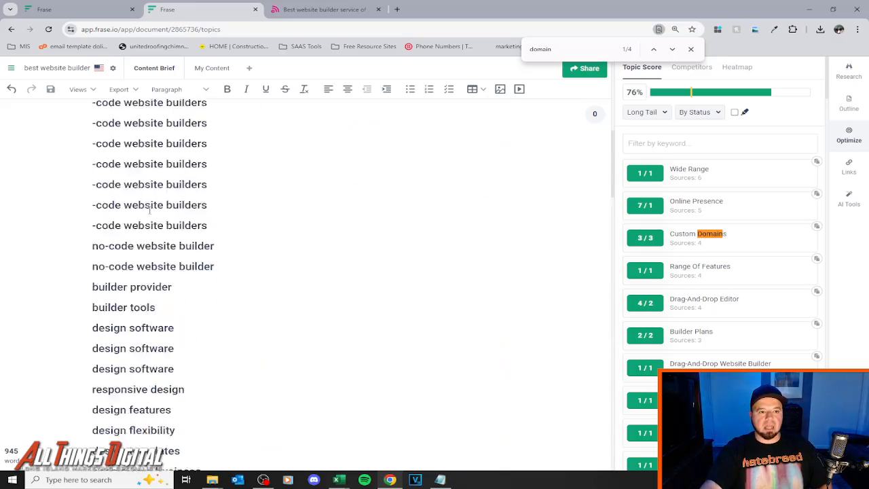
scroll(158, 228, up, 3)
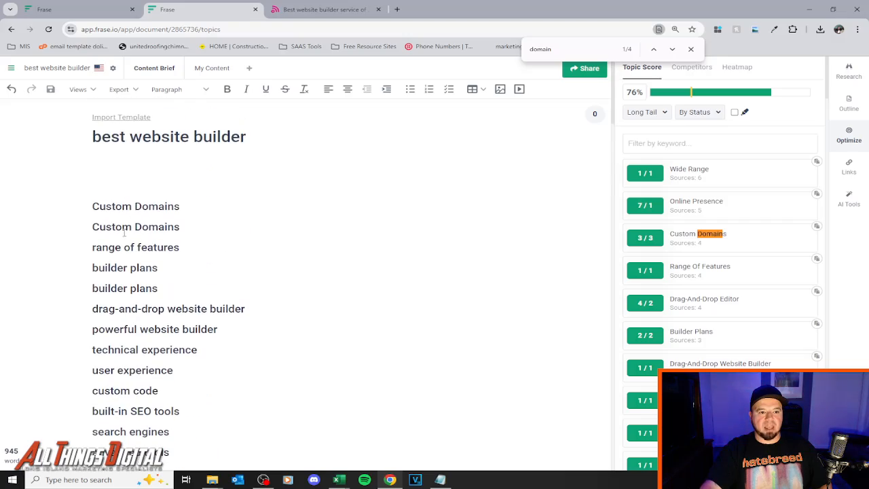
scroll(151, 221, down, 18)
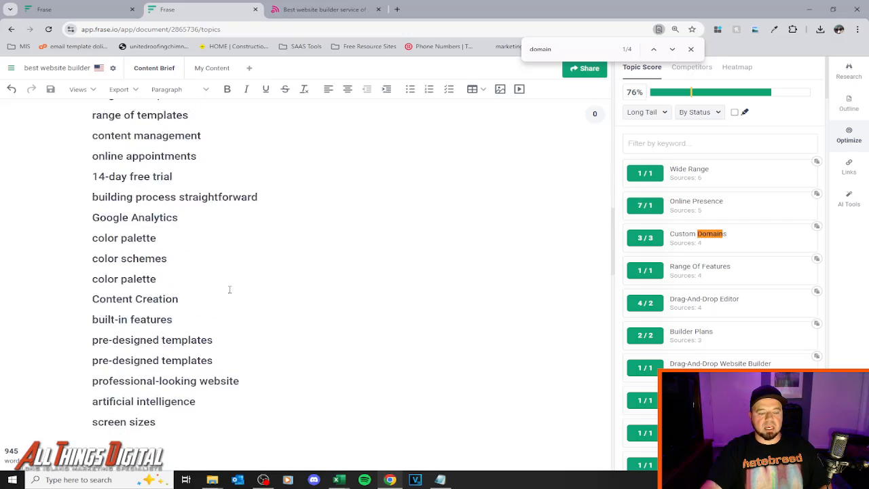
scroll(224, 291, down, 10)
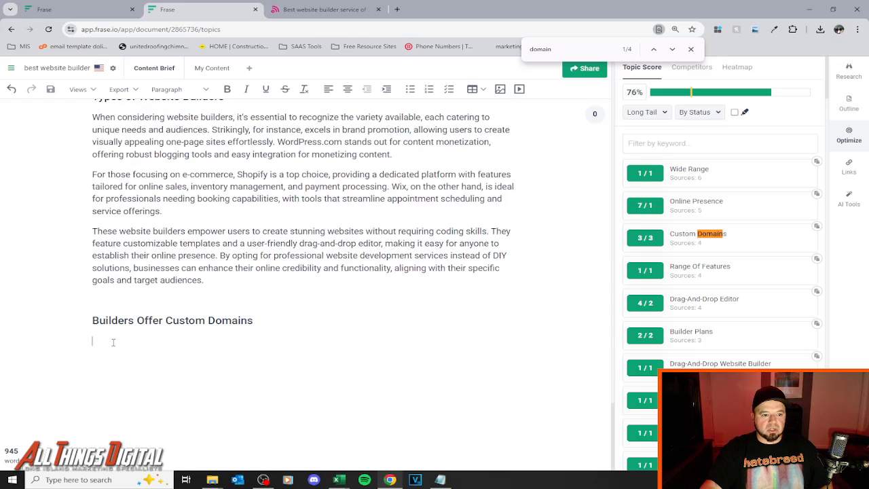
right_click(110, 342)
key(Escape)
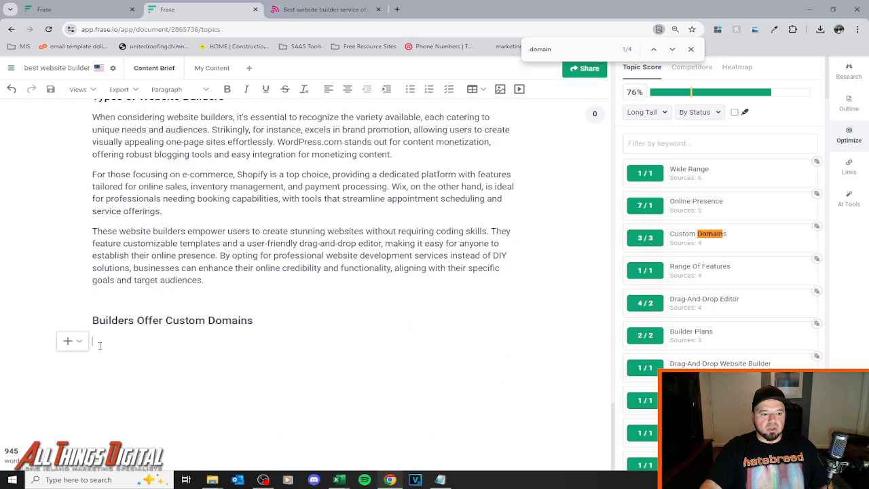
click(80, 343)
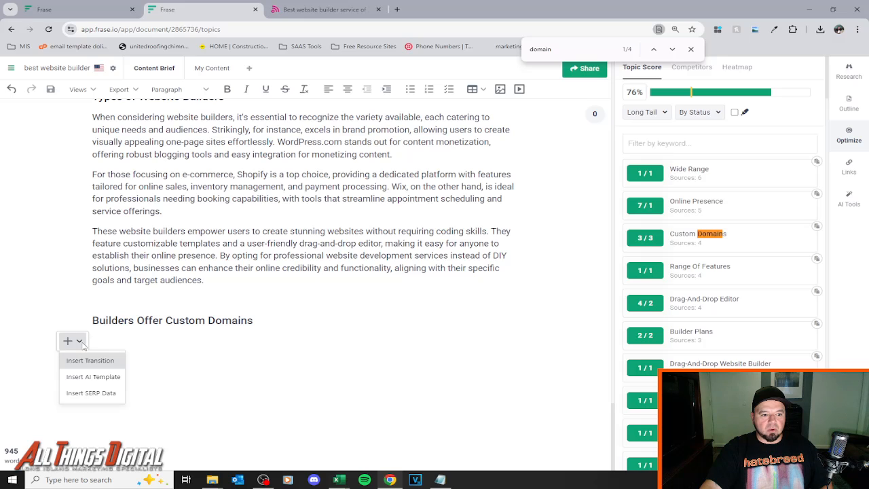
click(121, 335)
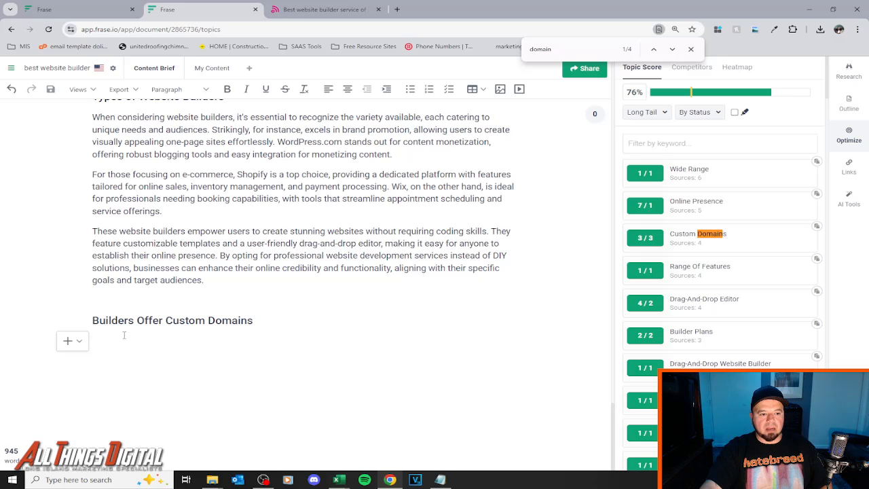
Write "Many online builders give you the option of acquiring your custom domain when you create your account." under the Builders Offer Custom Domains heading.
text(Ma)
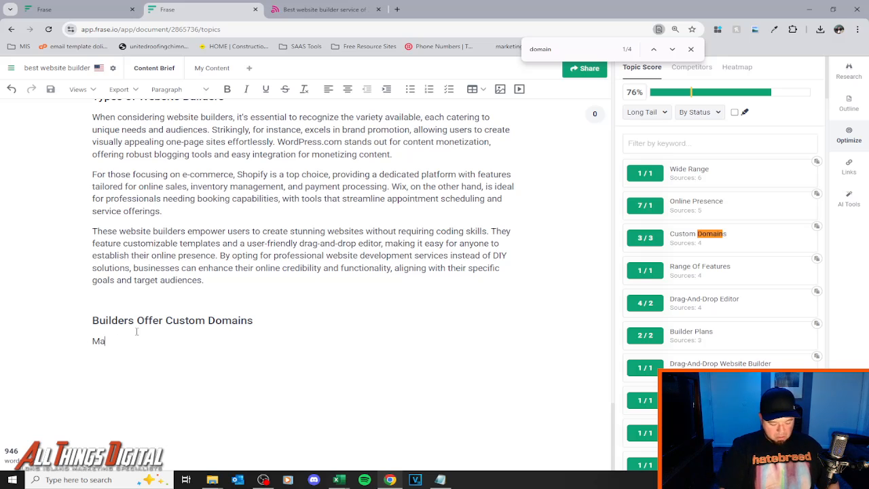
text(ny onli)
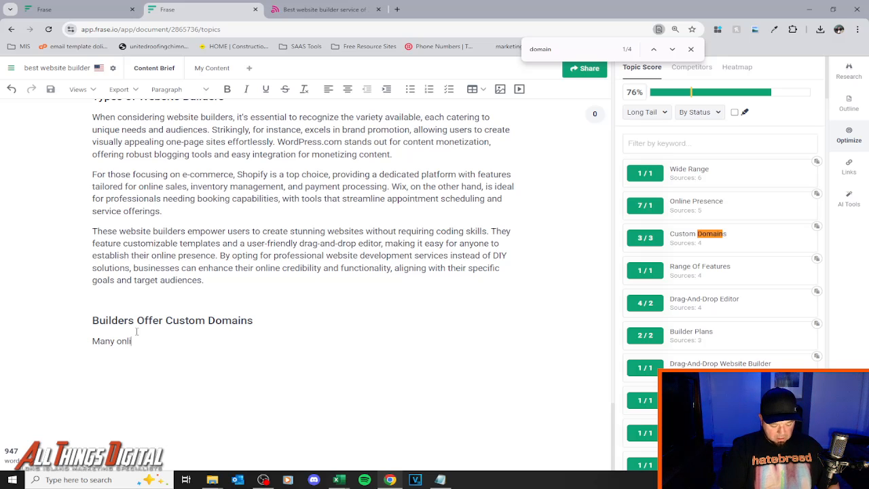
text(ne builkd)
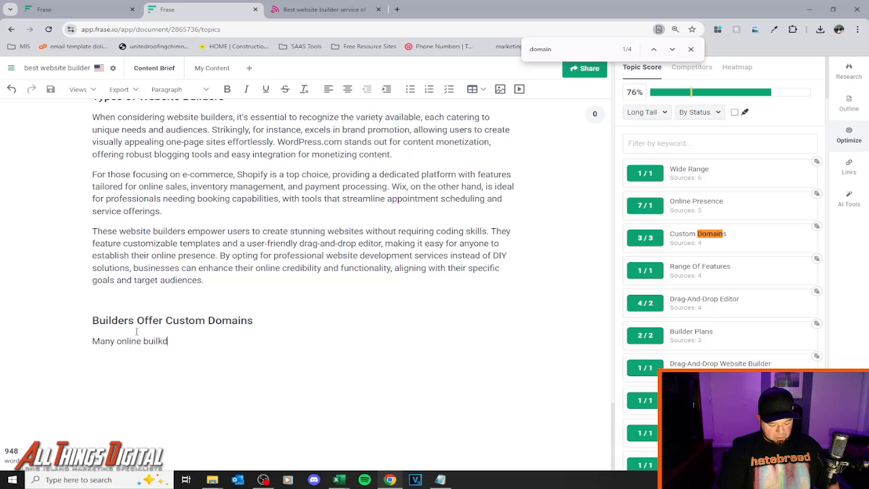
text(ers g)
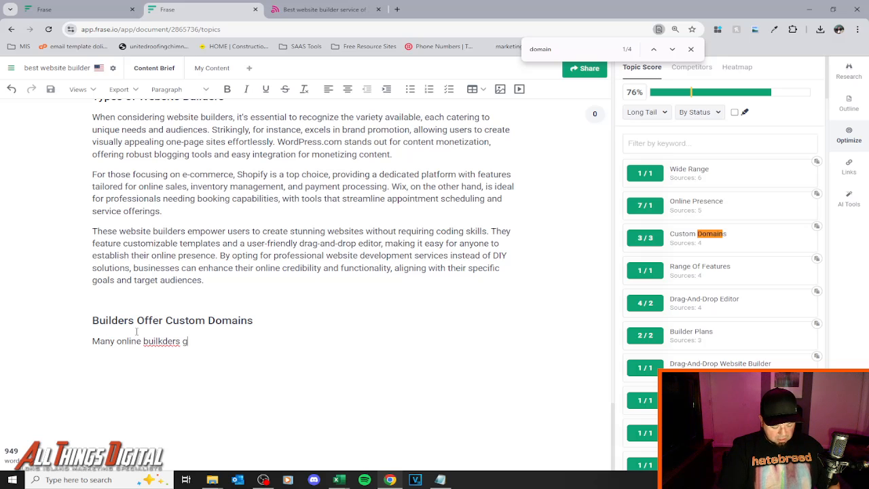
text(ive you the op)
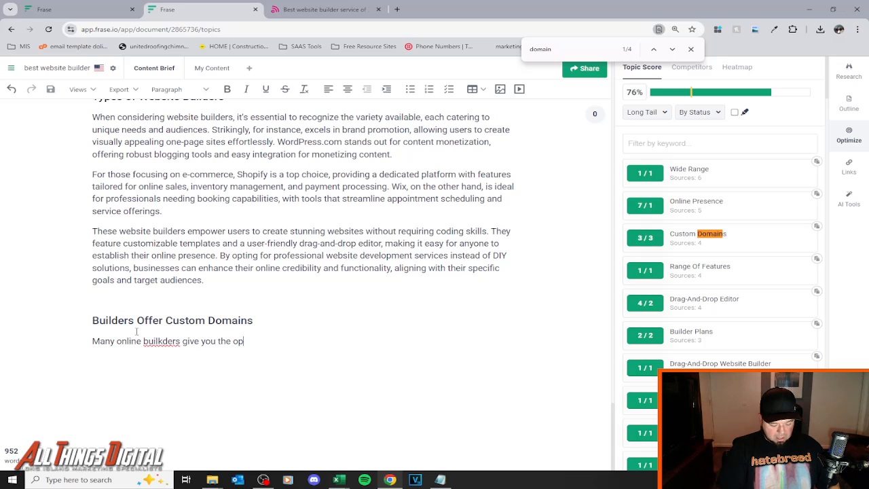
text(tion of ac)
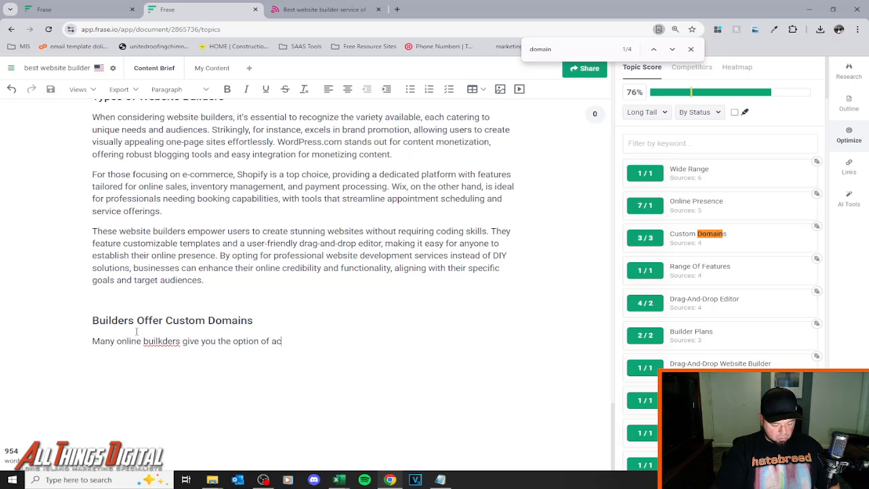
text(quiing your)
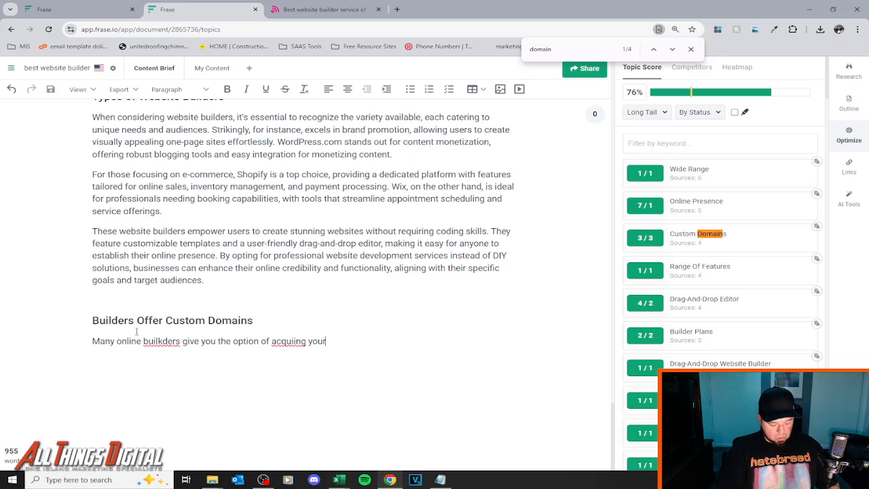
text( custom domai)
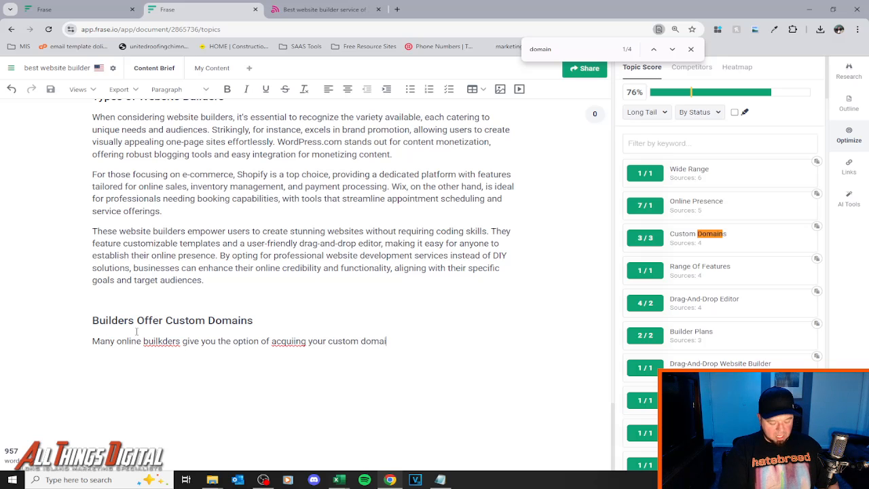
text(n when you)
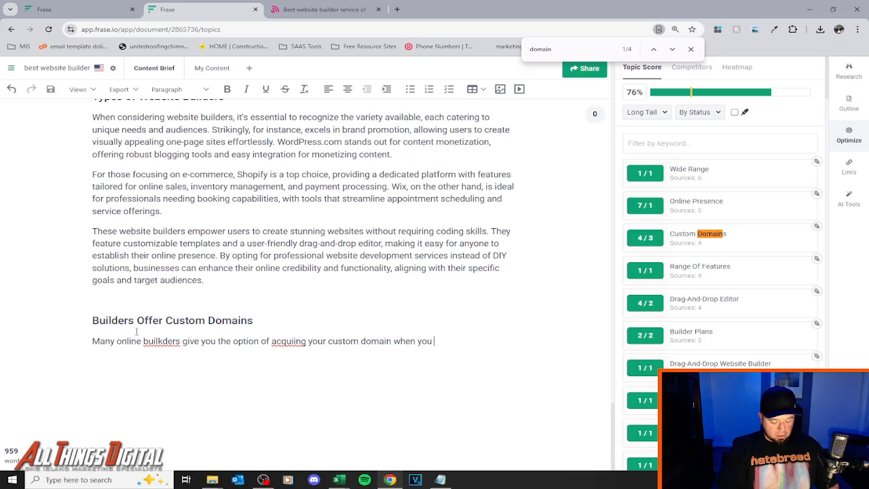
text( create )
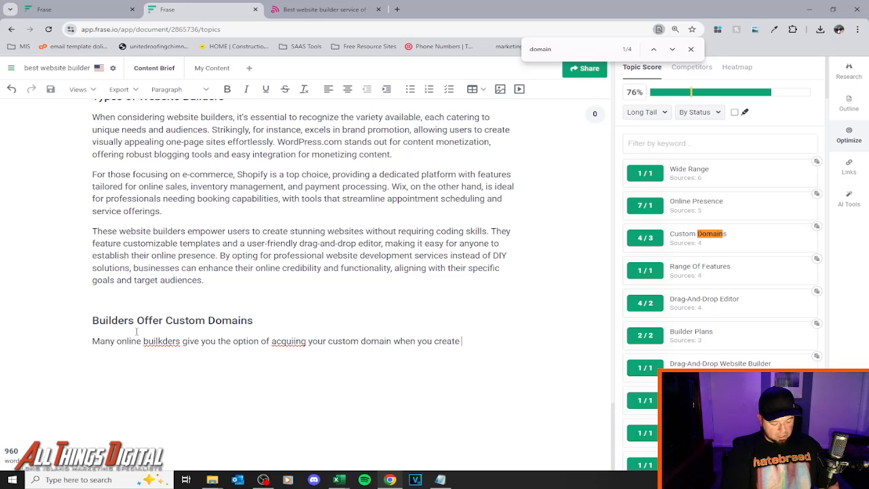
text(your accoun)
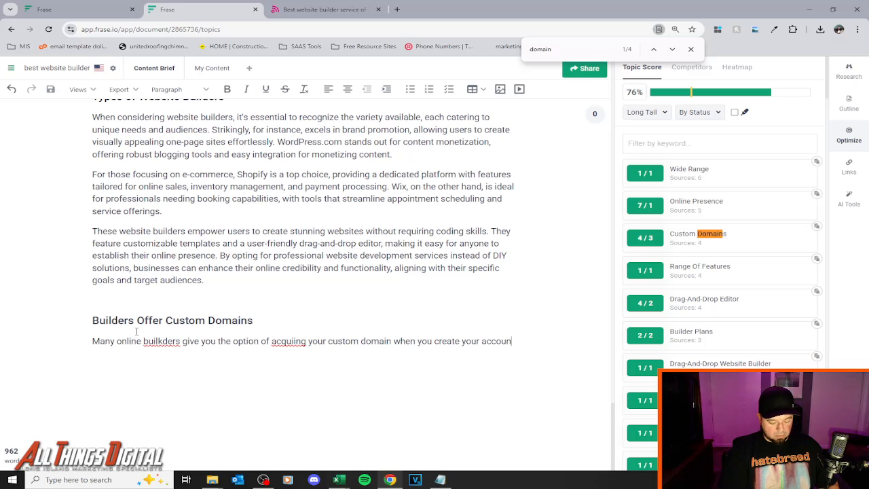
text(t.)
Correct the two misspelled words in the new sentence to "builders" and "acquiring" using the spelling suggestions.
right_click(160, 342)
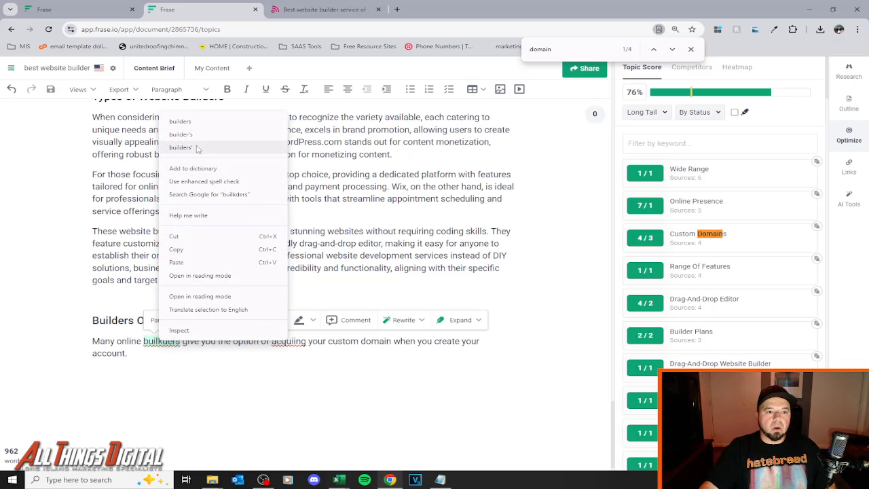
click(180, 121)
right_click(279, 342)
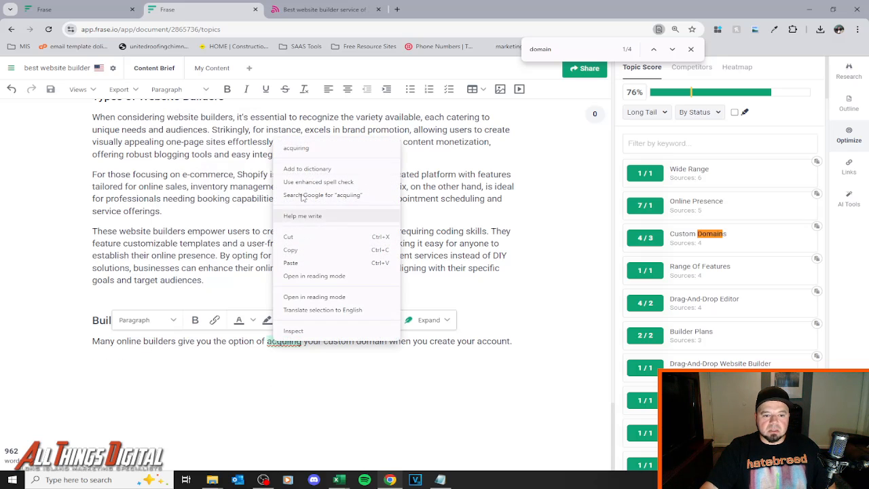
click(297, 148)
Expand the custom domain sentence with the AI option Write about this to generate a further paragraph.
triple_click(410, 341)
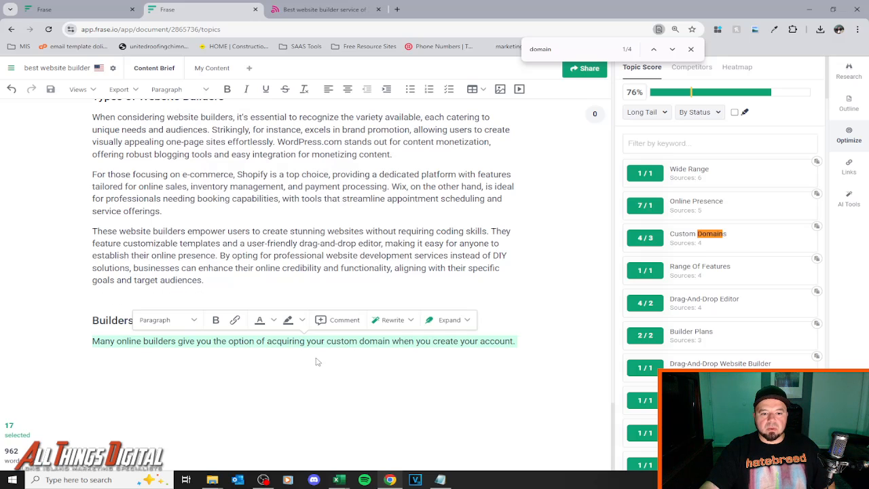
click(161, 345)
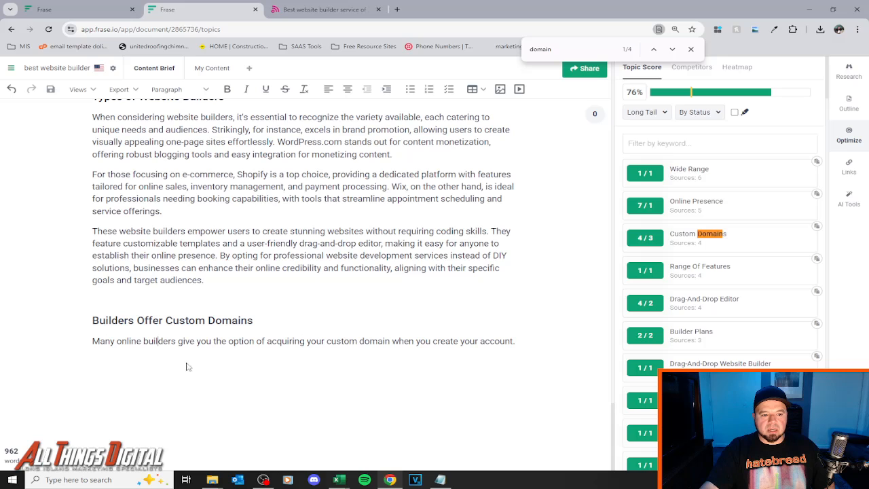
triple_click(221, 341)
click(457, 324)
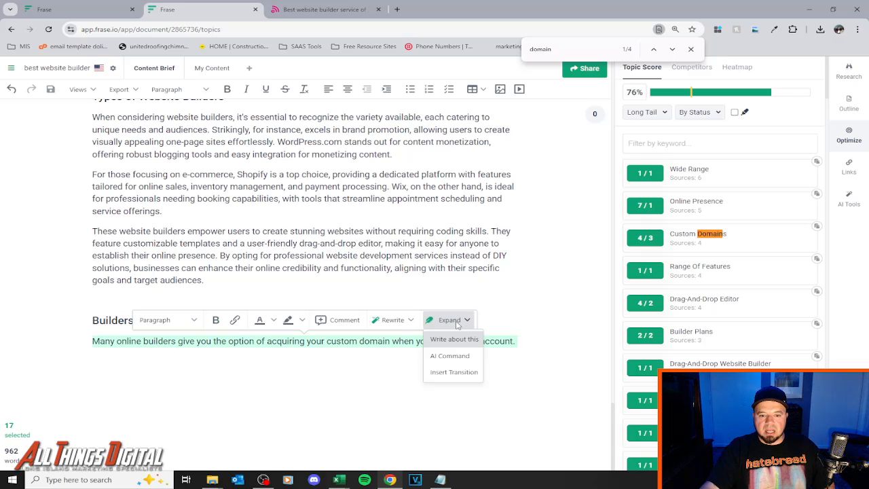
click(455, 339)
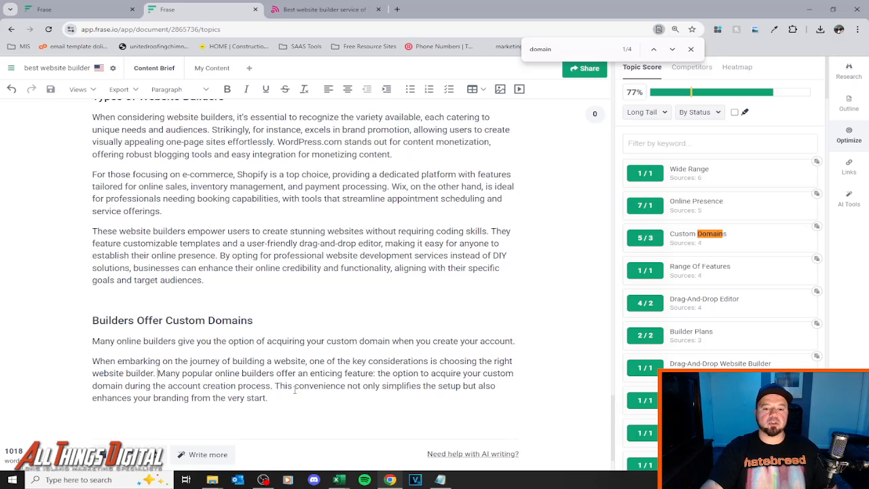
Delete the hand-written sentence about acquiring a custom domain under Builders Offer Custom Domains, keeping the AI-generated paragraph.
triple_click(242, 341)
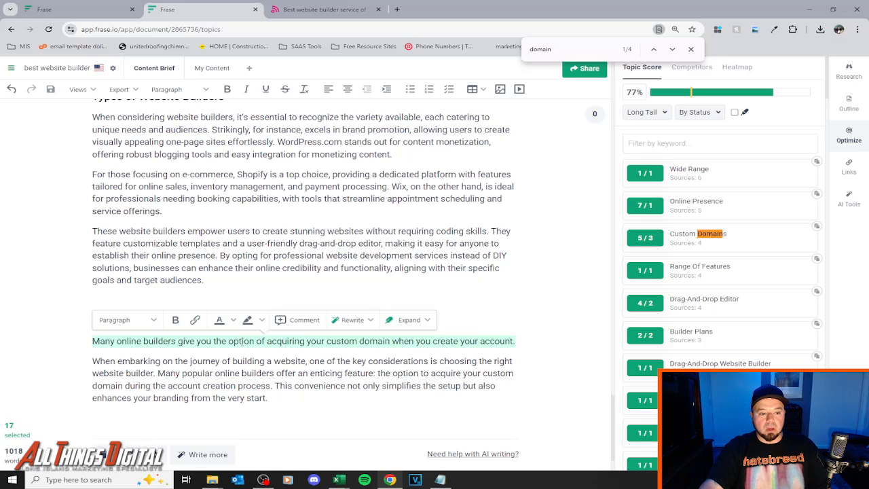
key(BackSpace)
key(Delete)
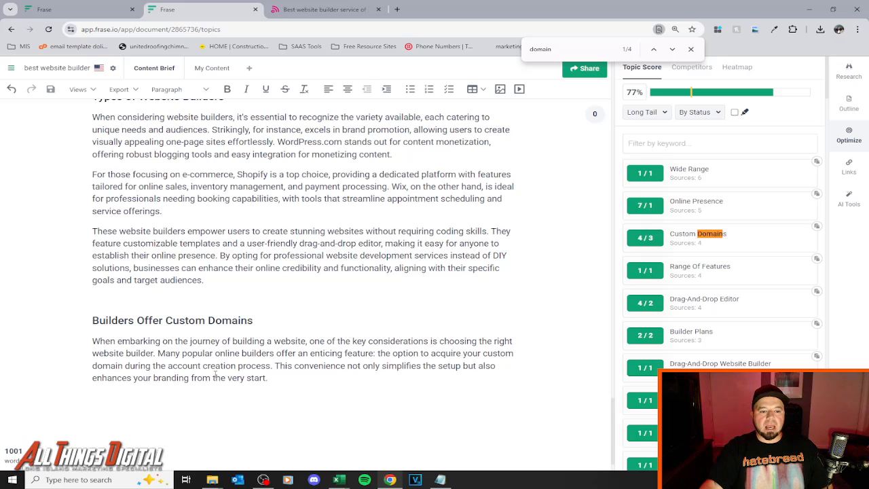
click(286, 389)
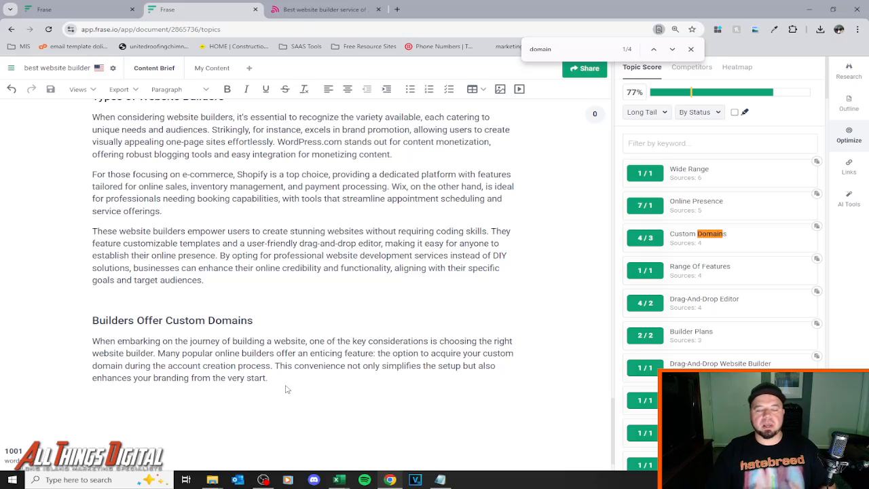
Look back through the draft sections up to the inserted topic keywords, including the repeated "design software" entries.
scroll(326, 272, up, 5)
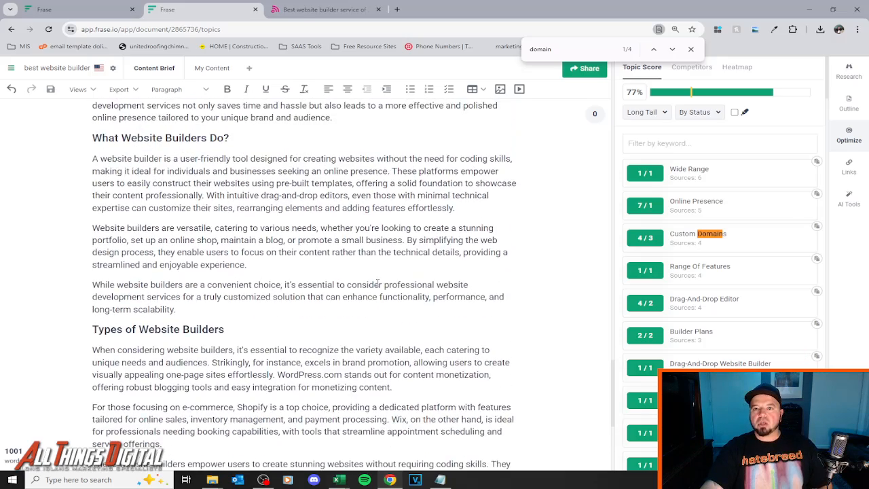
scroll(341, 253, down, 5)
scroll(431, 380, up, 8)
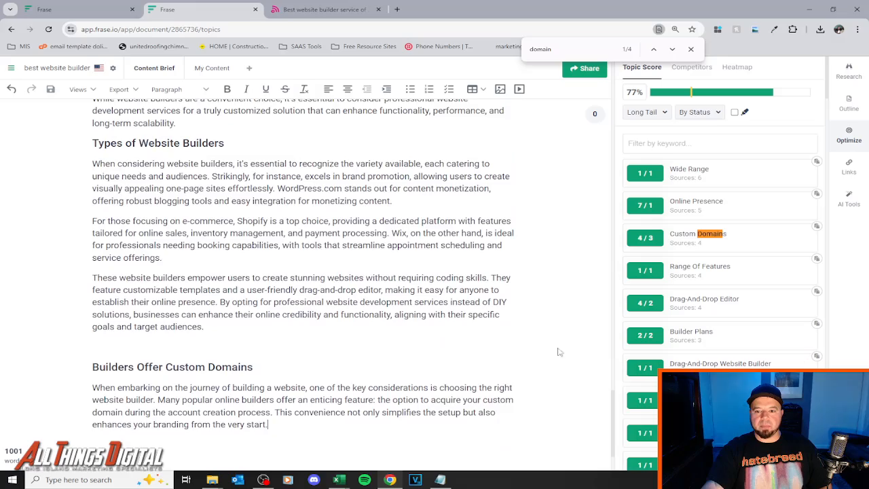
scroll(254, 237, up, 20)
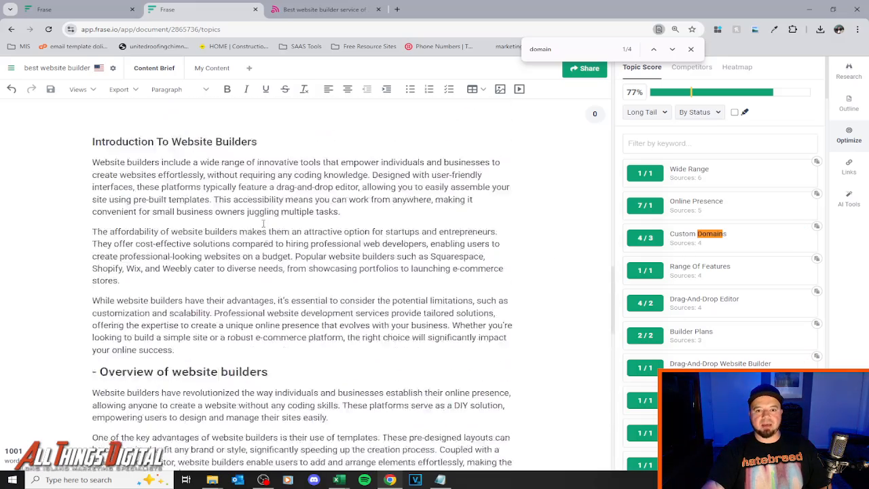
scroll(129, 239, down, 1)
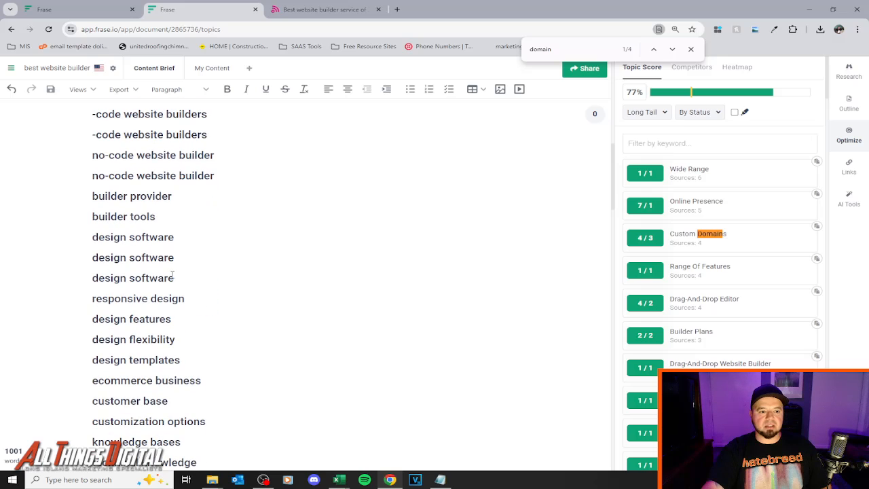
drag(174, 258, 95, 258)
double_click(109, 257)
click(109, 257)
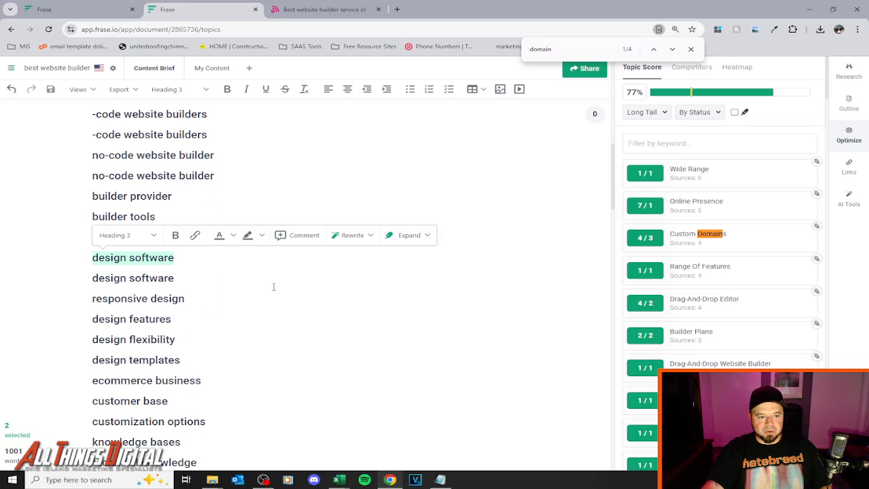
click(258, 288)
Remove the whole block of inserted topic keywords above Introduction To Website Builders and check the effect on the topic score.
scroll(258, 291, down, 6)
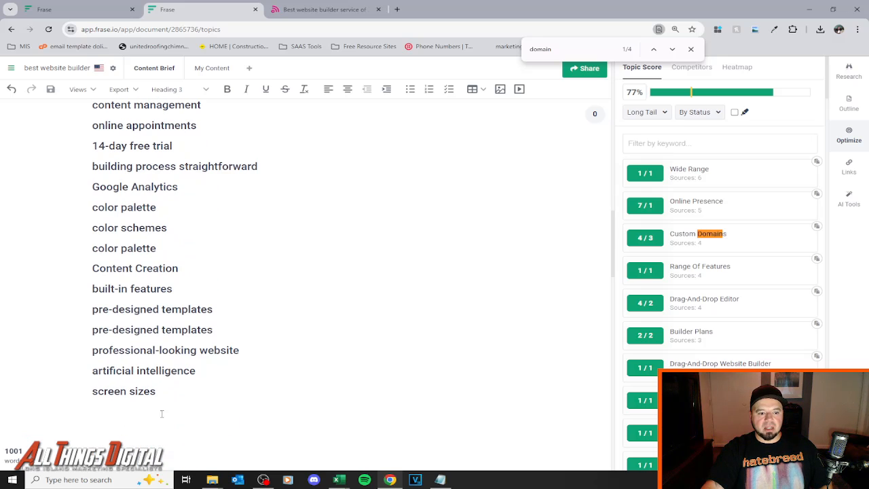
drag(162, 413, 95, 108)
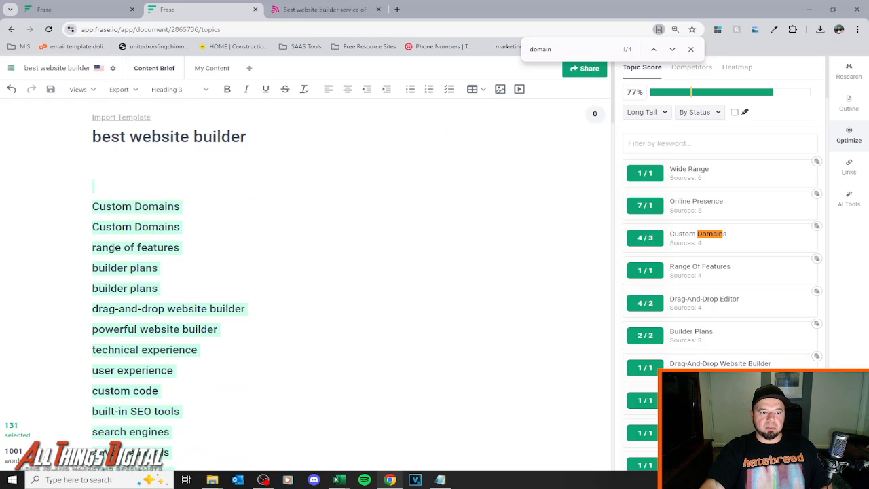
key(Delete)
scroll(143, 308, down, 3)
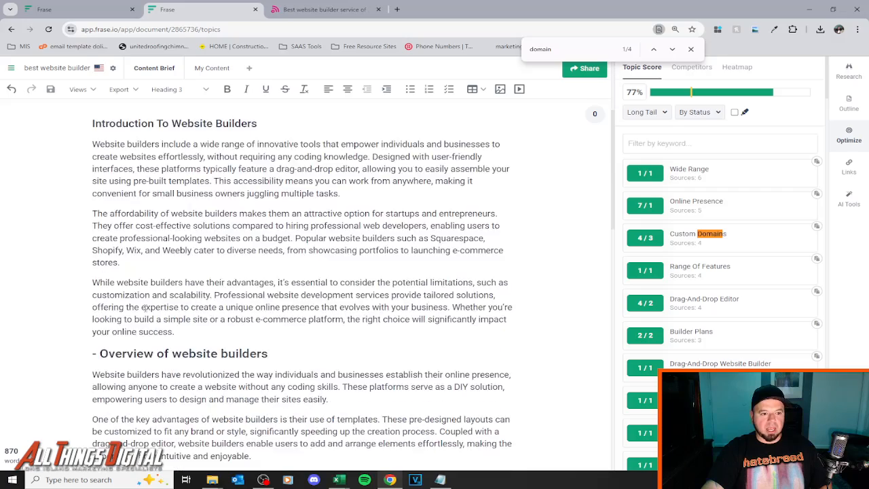
scroll(184, 303, down, 2)
scroll(260, 333, up, 10)
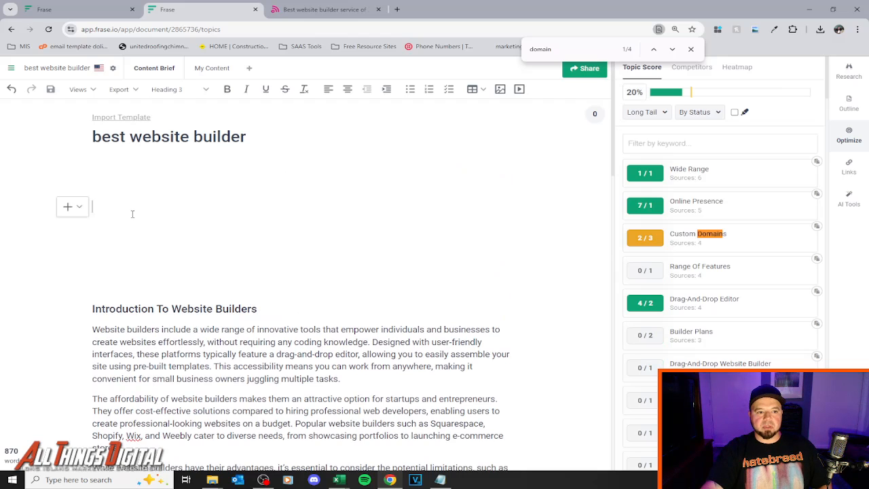
Put the removed block of topic keywords back between the title and Introduction To Website Builders.
key(ctrl+v)
scroll(195, 435, down, 15)
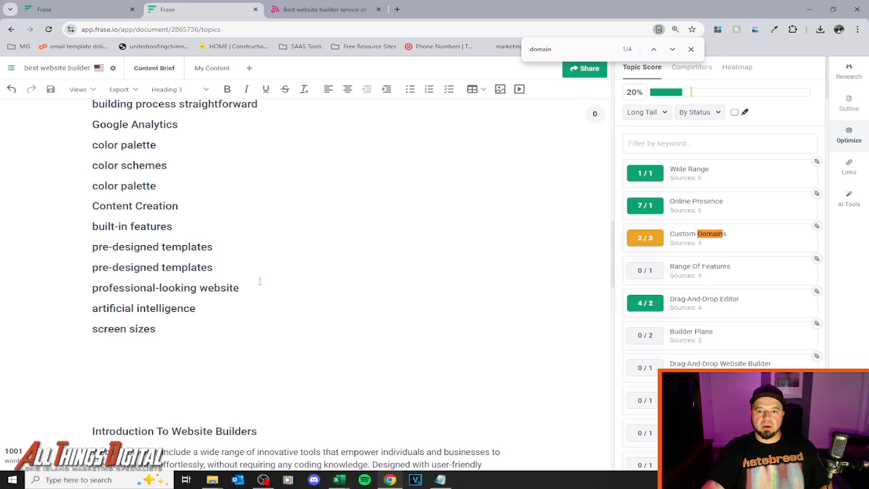
scroll(259, 282, down, 6)
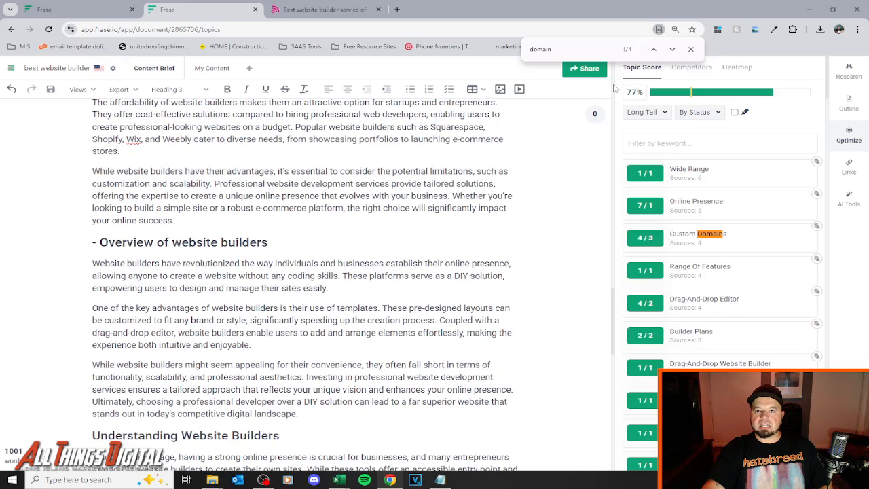
Close the find-in-page search and compare the draft's topic score and word count with the competitors.
click(464, 234)
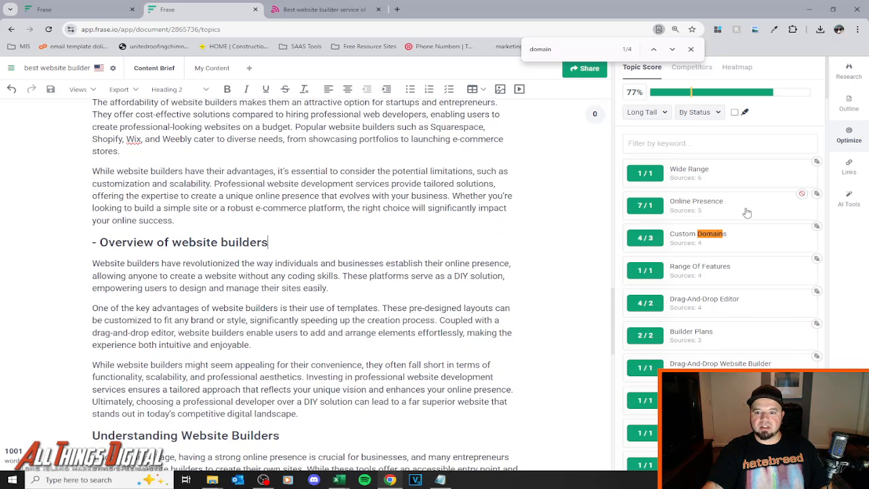
click(691, 49)
click(693, 66)
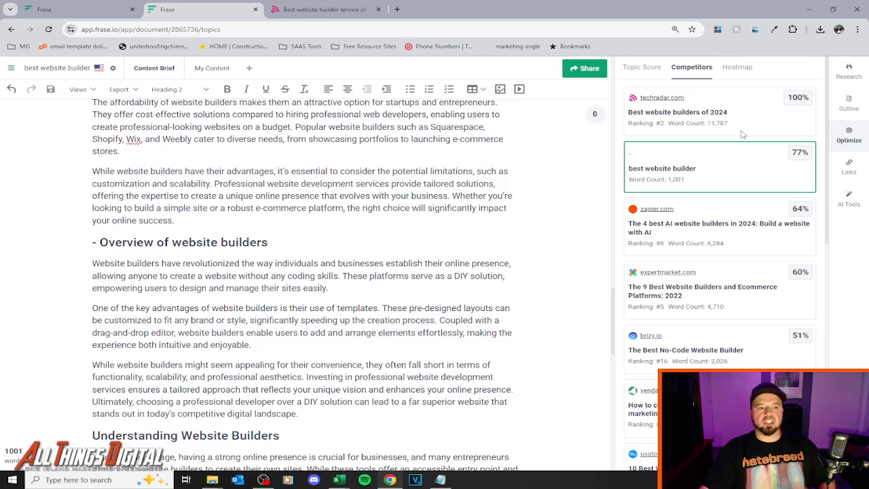
Switch to the Saved Keywords Stats workbook in Excel, check the average monthly searches for "best website builder", and return to Frase.
click(184, 182)
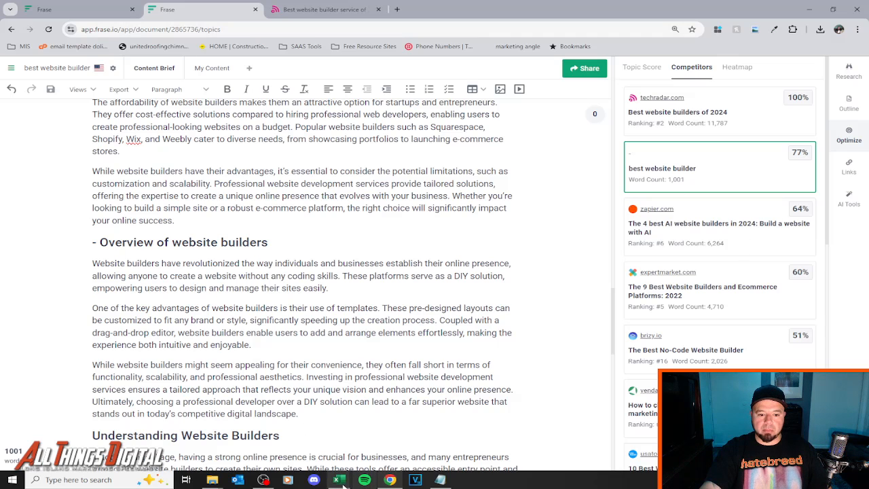
click(610, 435)
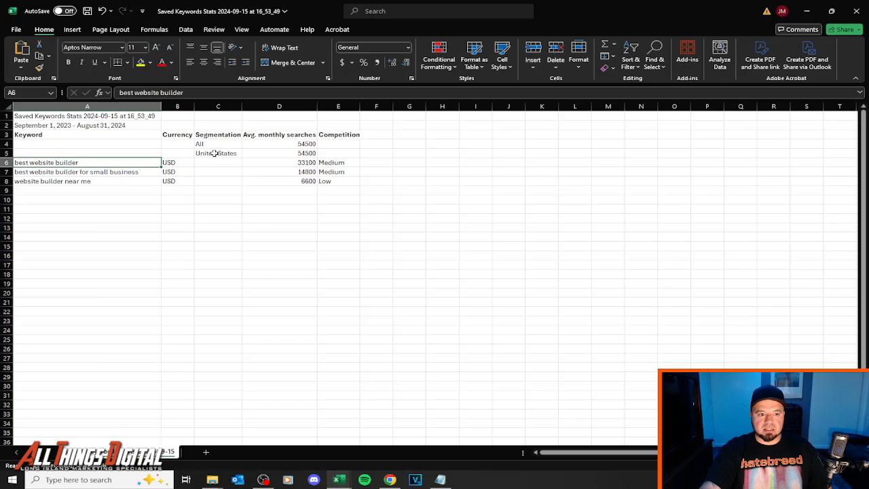
click(310, 166)
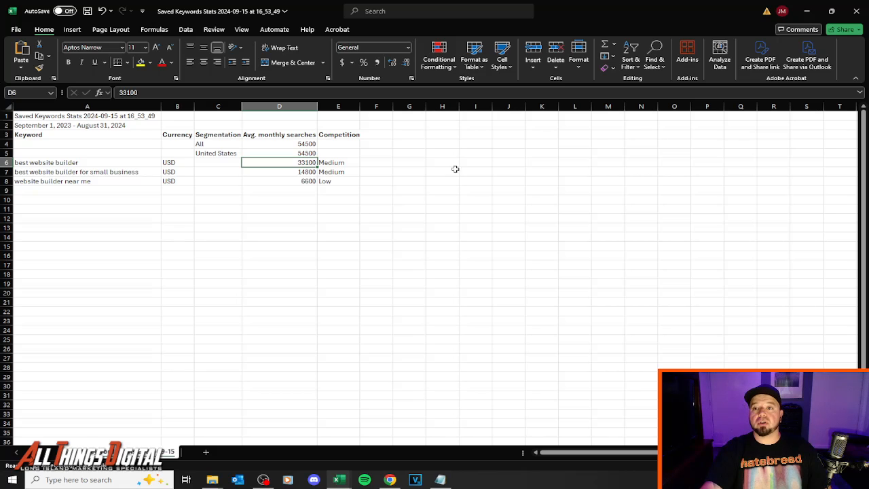
click(397, 482)
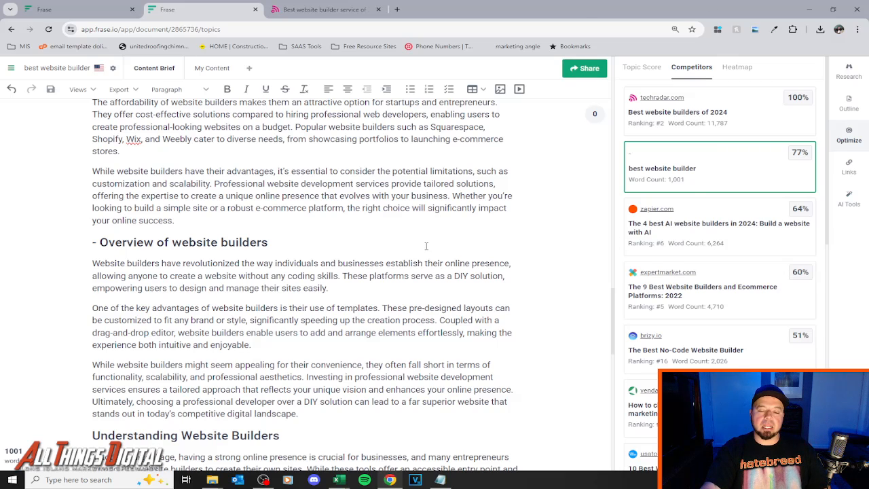
Examine the Long Tail topic heatmap, comparing the draft's keyword usage with the ranking pages, down to the unused topics.
click(737, 68)
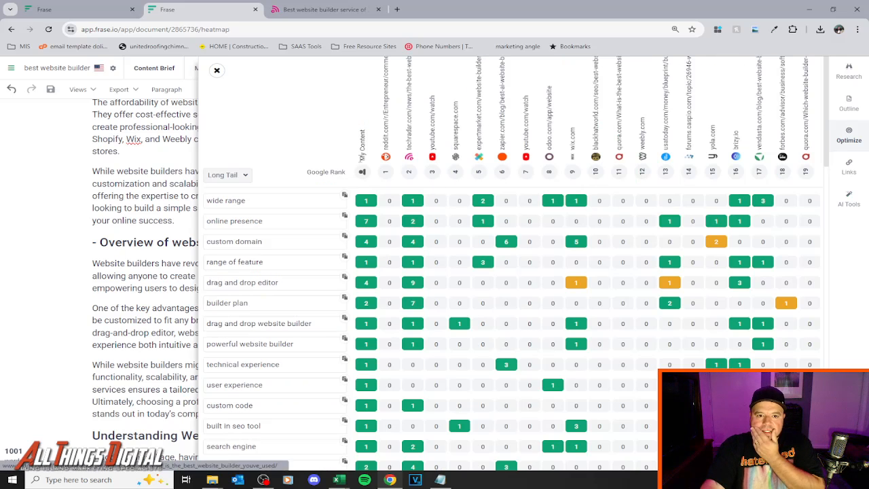
scroll(434, 197, down, 2)
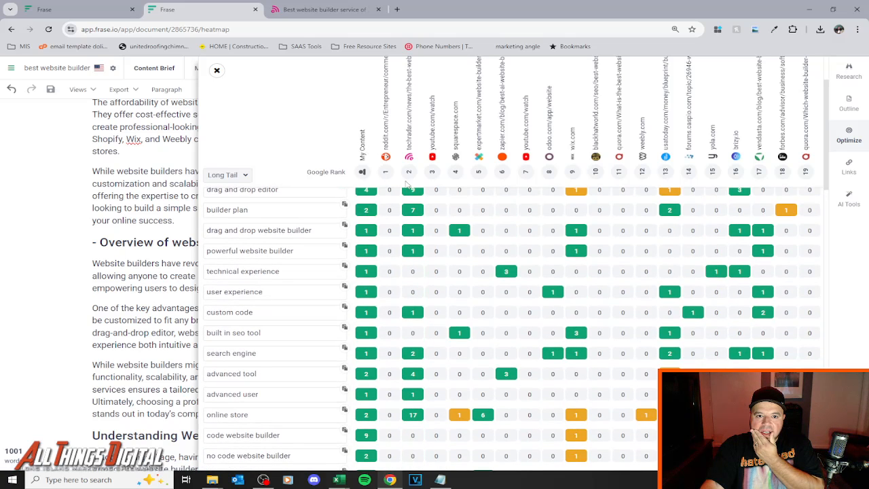
scroll(414, 196, up, 2)
scroll(413, 197, down, 1)
scroll(411, 204, down, 2)
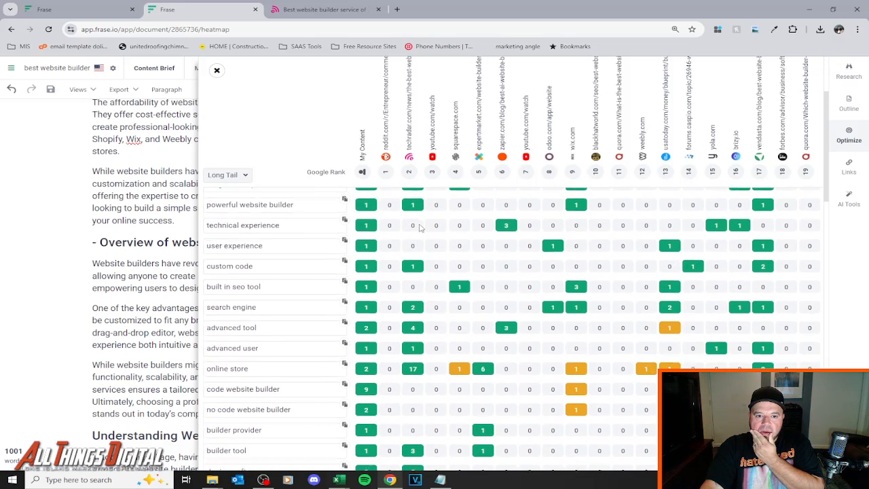
scroll(391, 261, down, 1)
scroll(393, 267, down, 2)
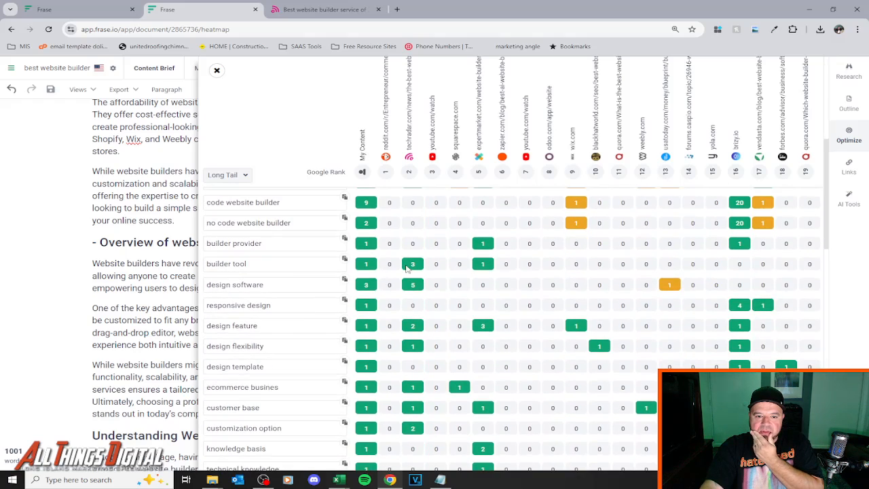
scroll(382, 270, down, 2)
scroll(387, 245, down, 2)
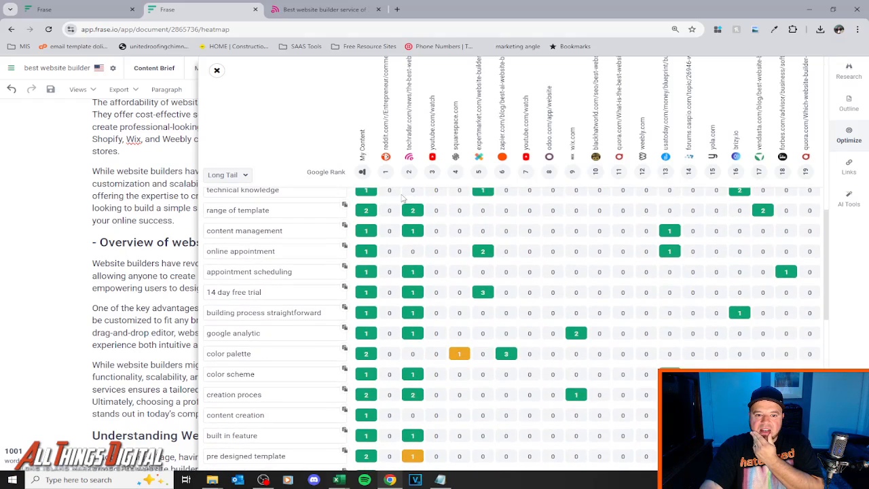
scroll(462, 339, down, 2)
scroll(465, 342, down, 3)
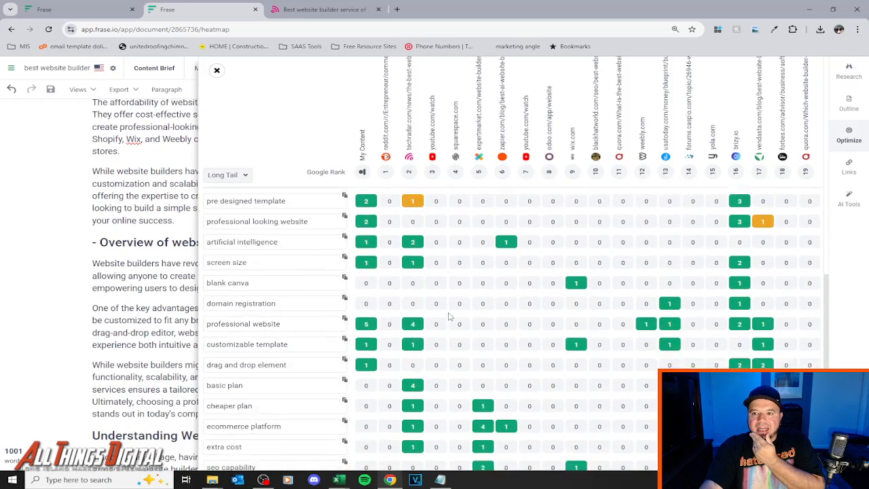
scroll(435, 292, down, 3)
scroll(408, 244, up, 1)
scroll(410, 231, down, 8)
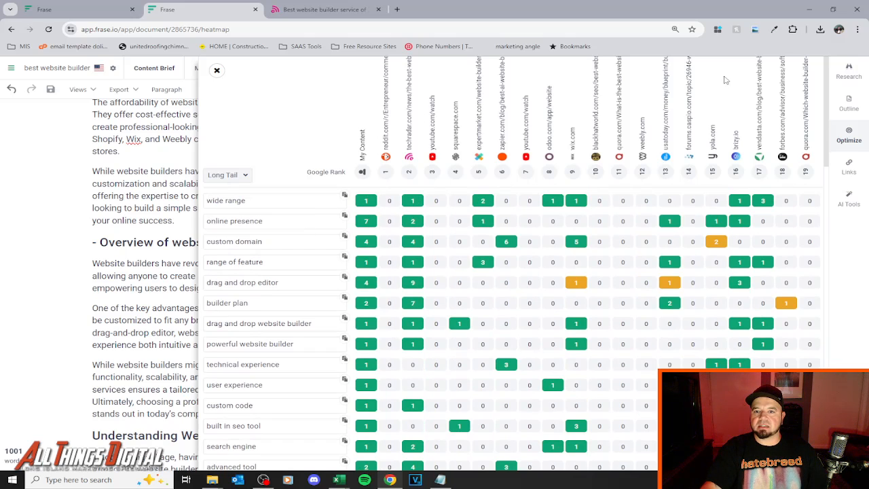
View the external link domains used by the top search results and check the internal links.
click(854, 168)
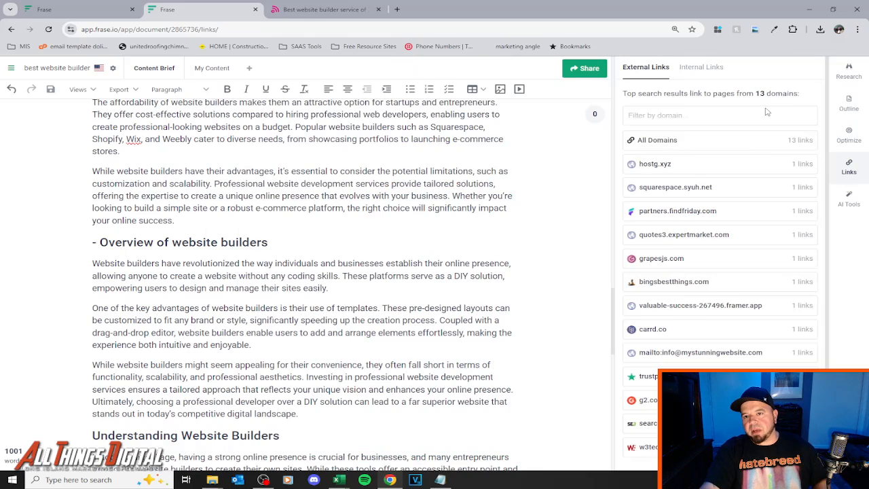
click(713, 69)
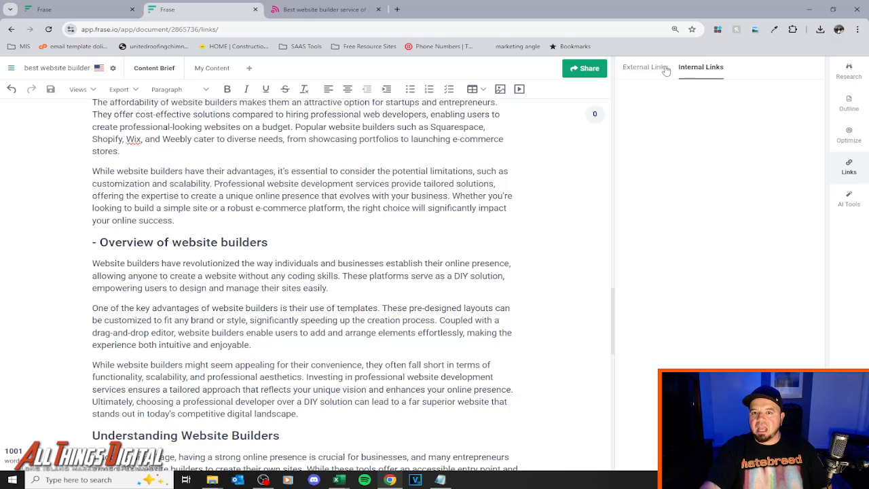
click(653, 70)
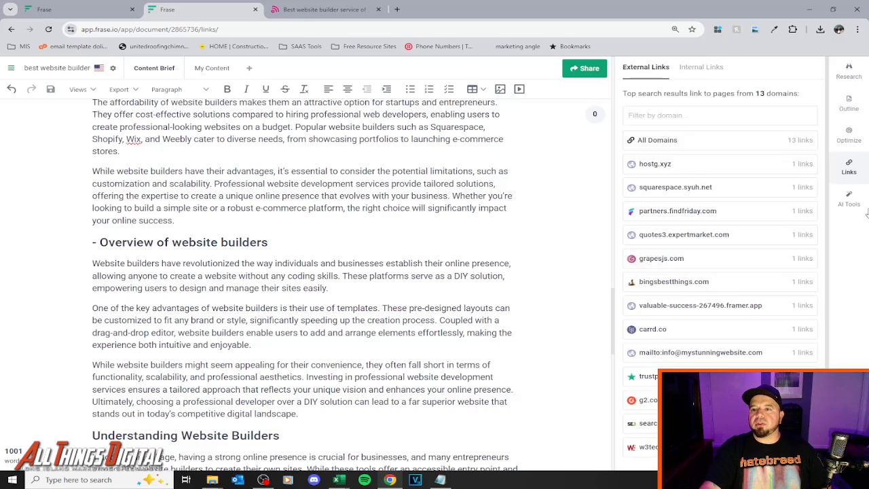
Return to the Long Tail topic scores and review the inserted keyword list and the draft sections below it.
click(849, 136)
scroll(156, 247, up, 10)
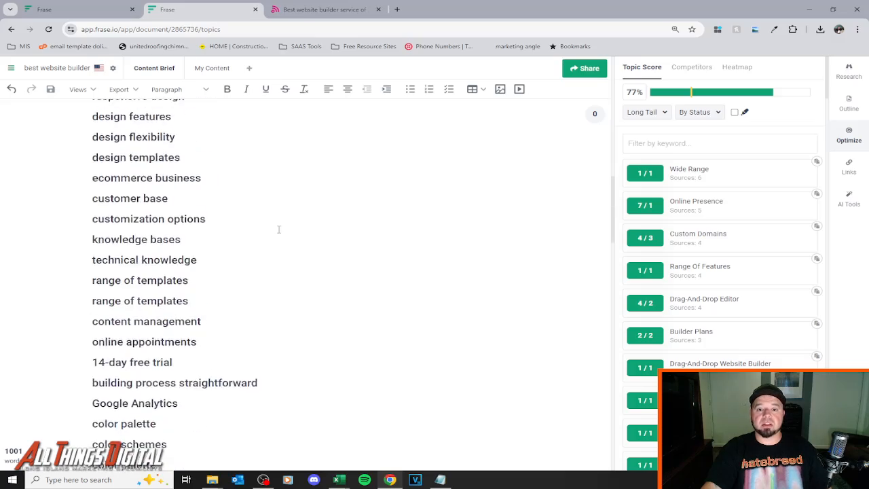
scroll(278, 230, down, 10)
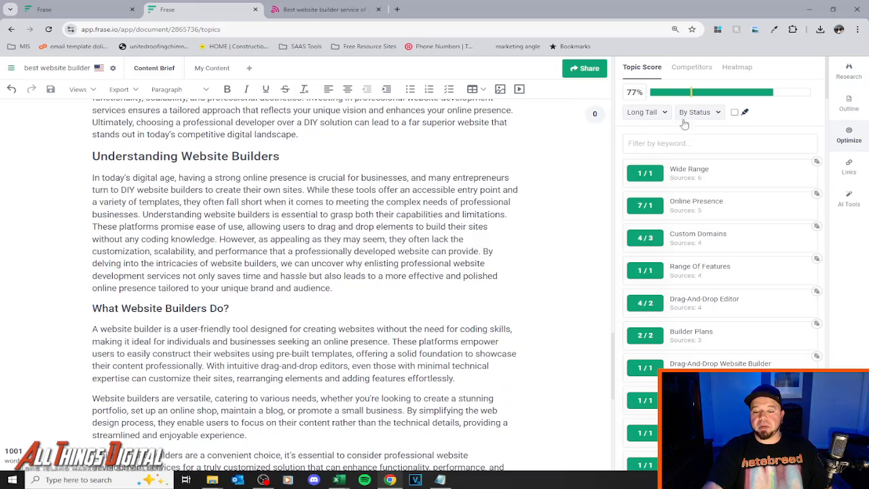
scroll(450, 265, up, 5)
scroll(450, 266, up, 10)
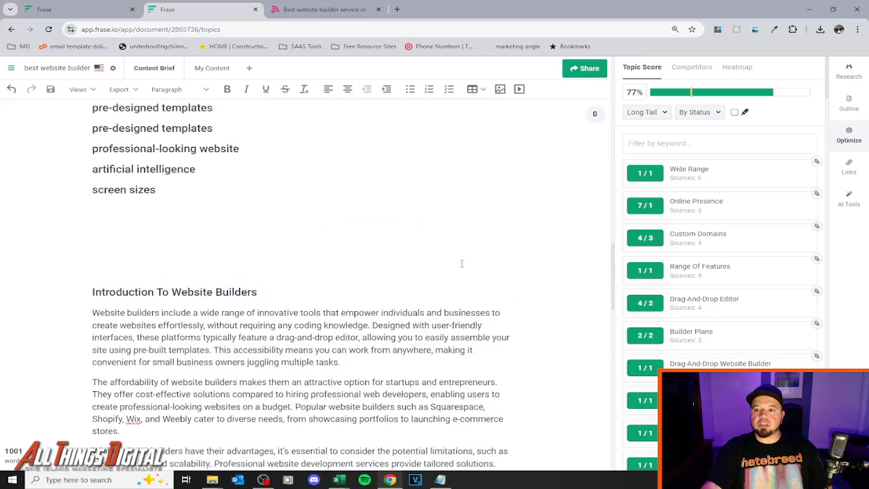
scroll(368, 206, down, 6)
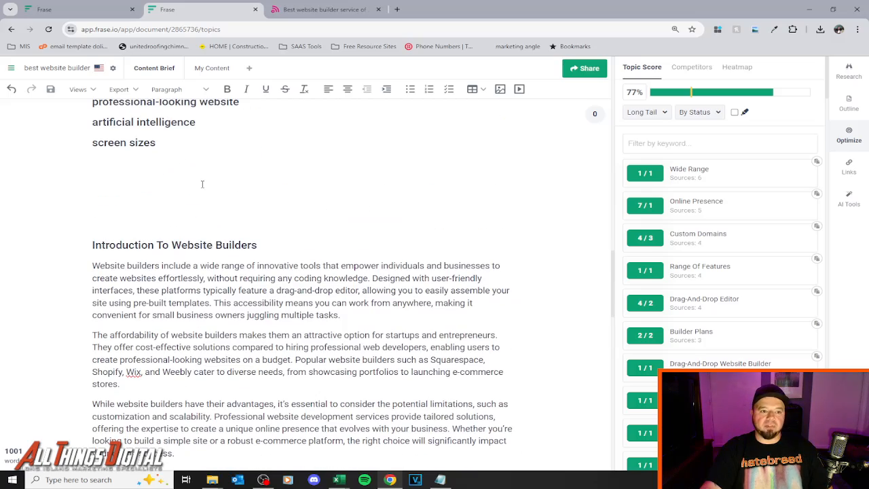
scroll(585, 274, up, 3)
scroll(263, 182, down, 4)
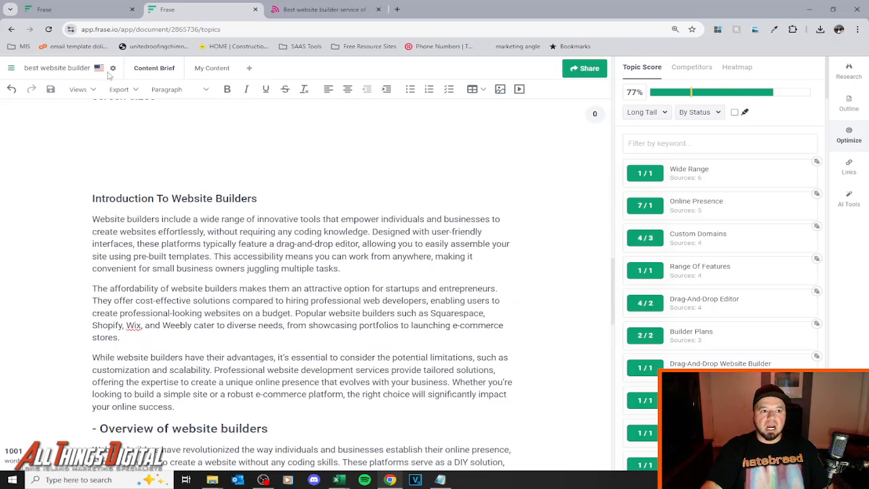
View the export options available for the content brief and close the list.
click(118, 92)
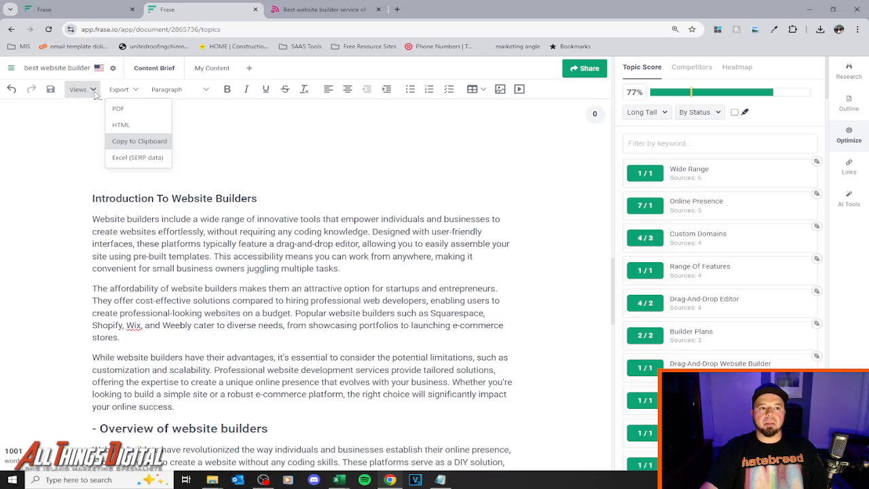
click(364, 177)
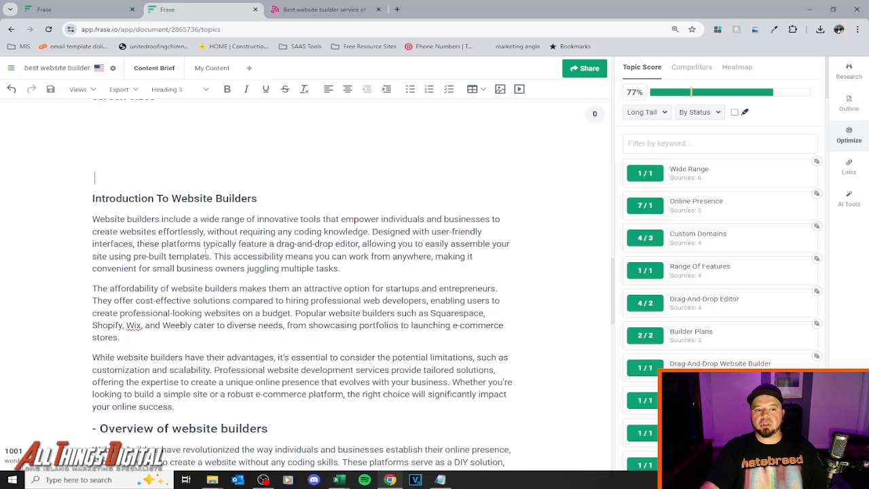
Open the link entry for "Website builders" in the introduction's first sentence and close it without entering a URL.
scroll(206, 252, down, 2)
scroll(133, 262, up, 3)
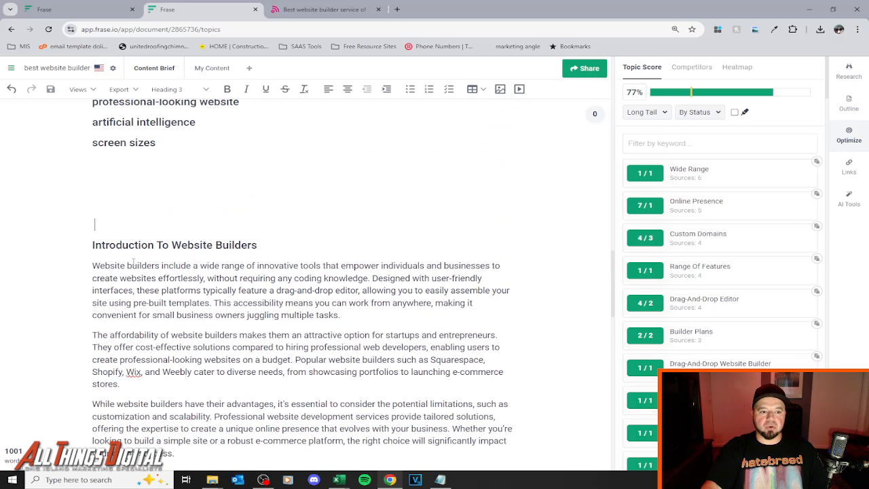
drag(93, 265, 160, 266)
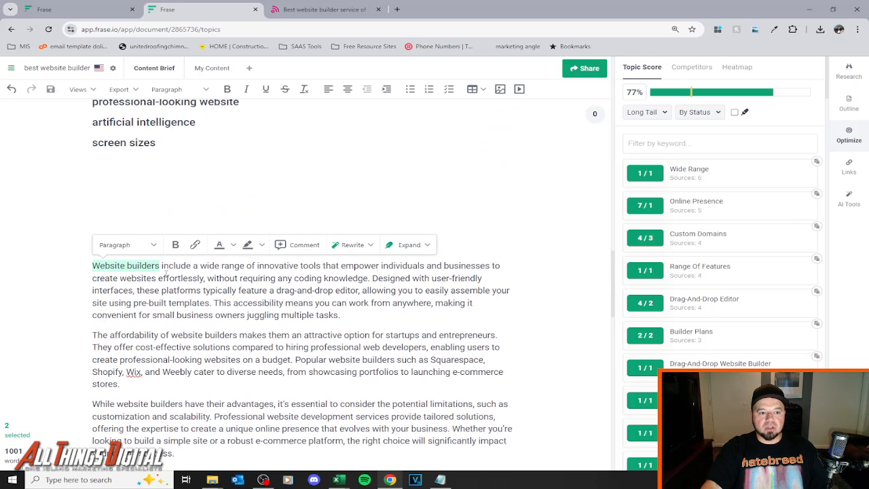
click(195, 245)
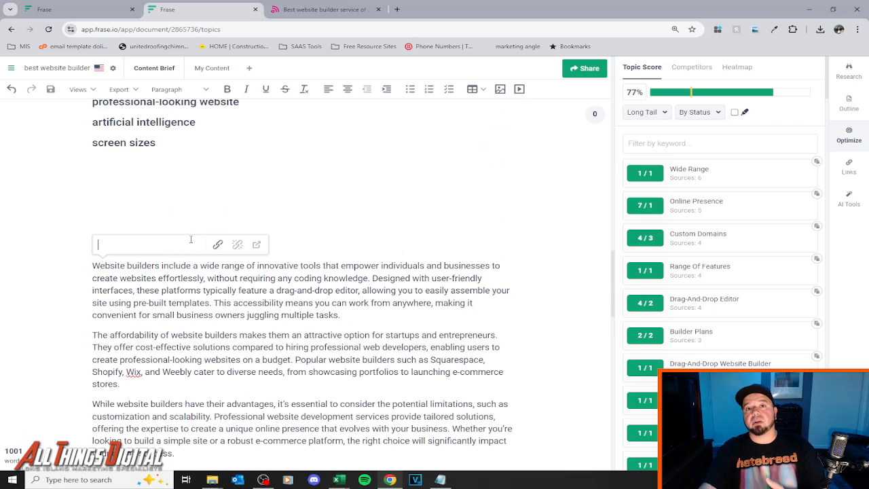
click(207, 290)
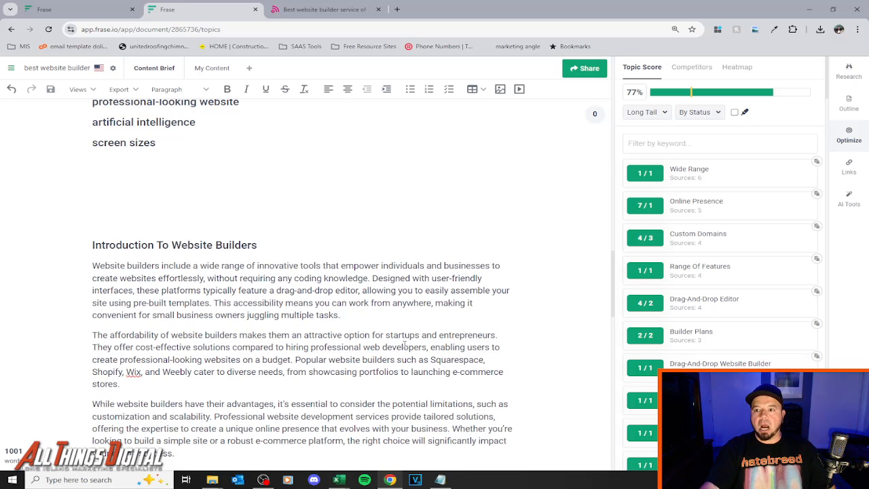
Review the draft from the introduction down to the "Builders Offer Custom Domains" paragraph, and return to the "Understanding Website Builders" section.
scroll(405, 344, down, 2)
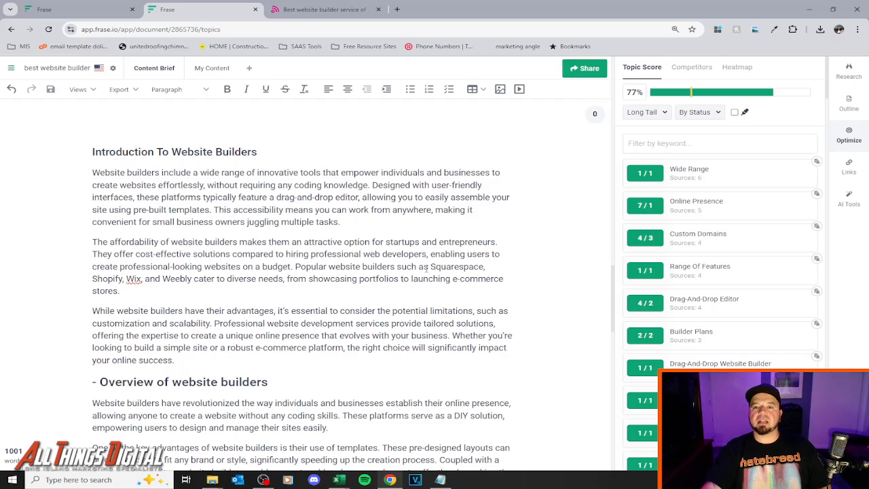
scroll(427, 269, down, 5)
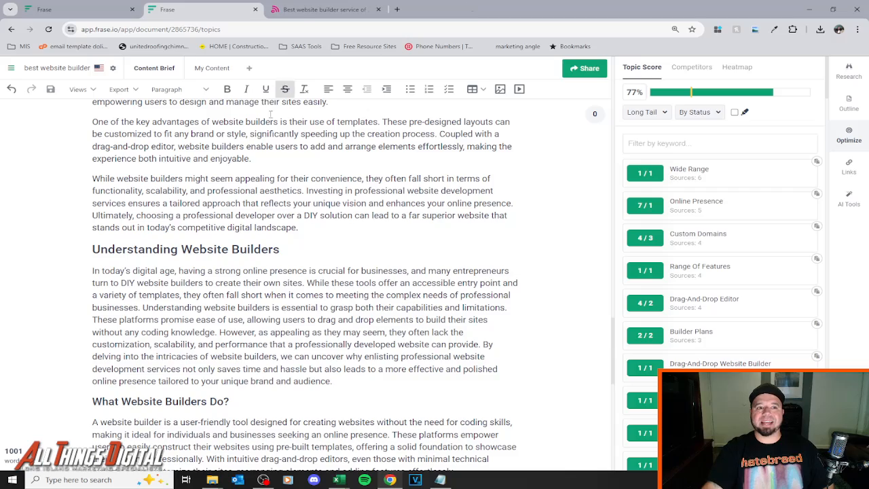
scroll(312, 228, down, 8)
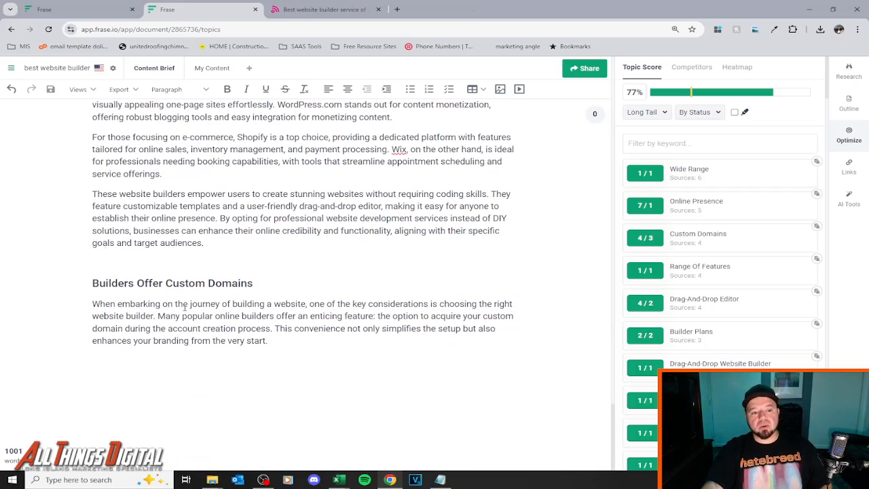
double_click(216, 340)
click(216, 340)
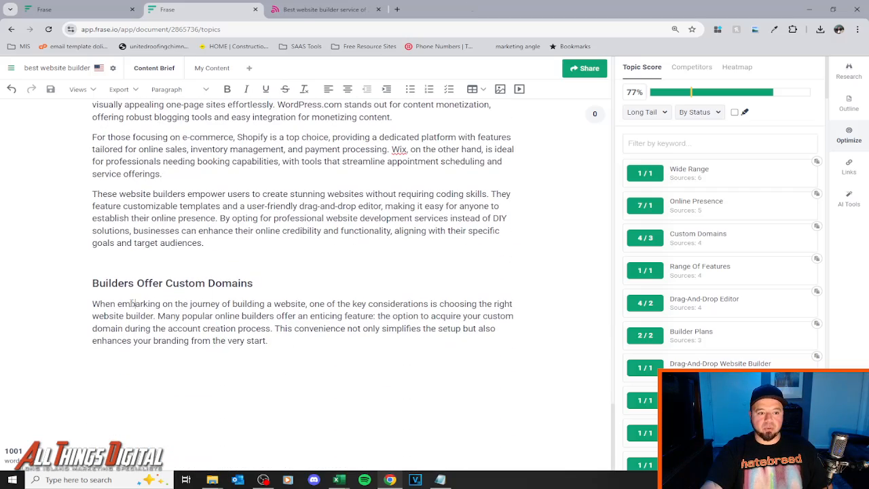
drag(287, 338, 116, 299)
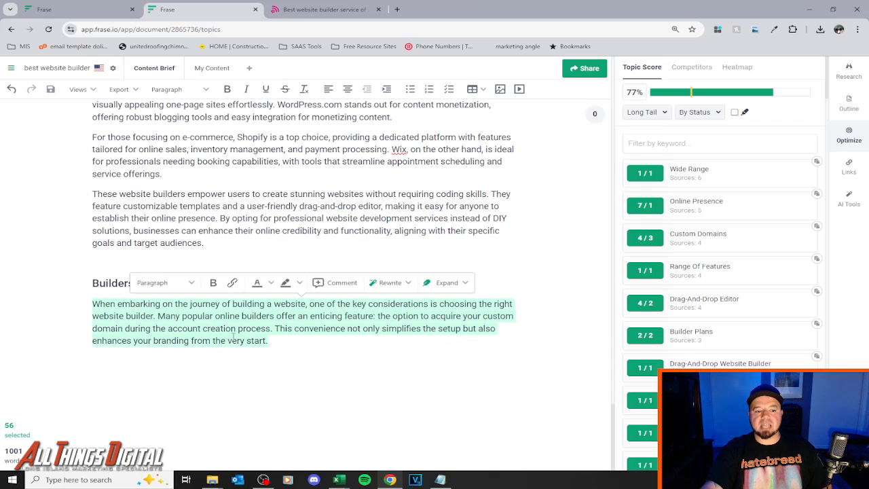
click(282, 345)
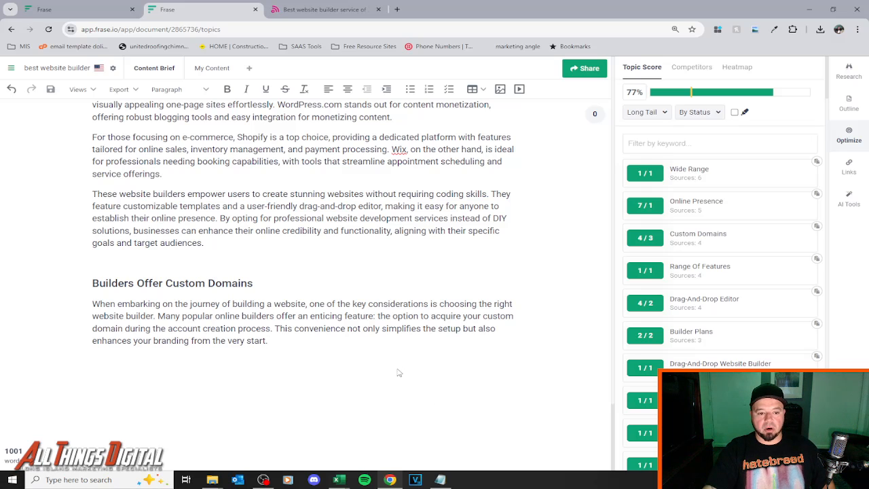
scroll(398, 372, up, 3)
scroll(399, 372, up, 6)
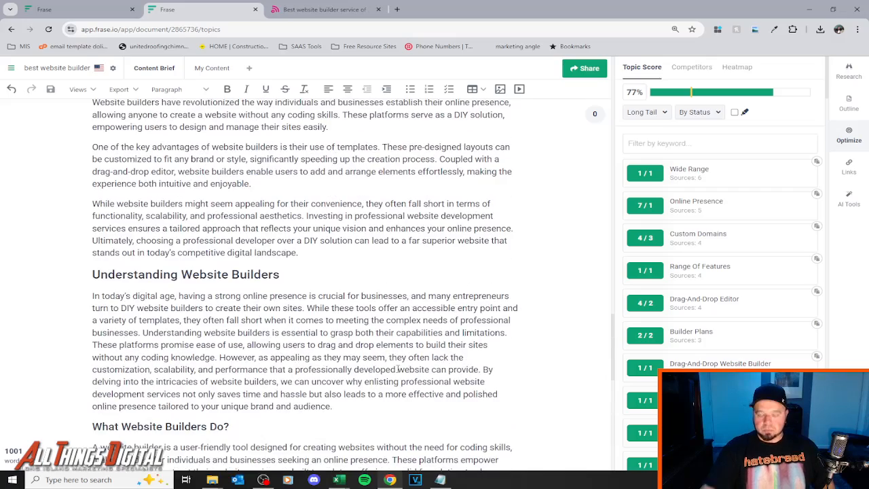